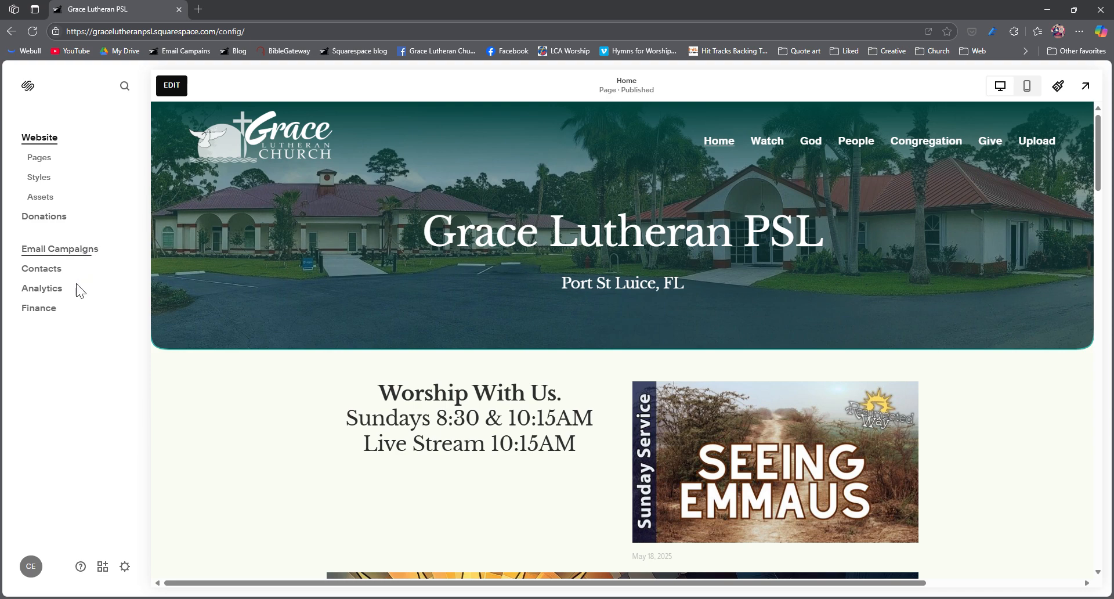
Step: Open Email Campaigns and look through the draft, scheduled and sent campaign lists
{"action": "left_click", "coordinate": [51, 253]}
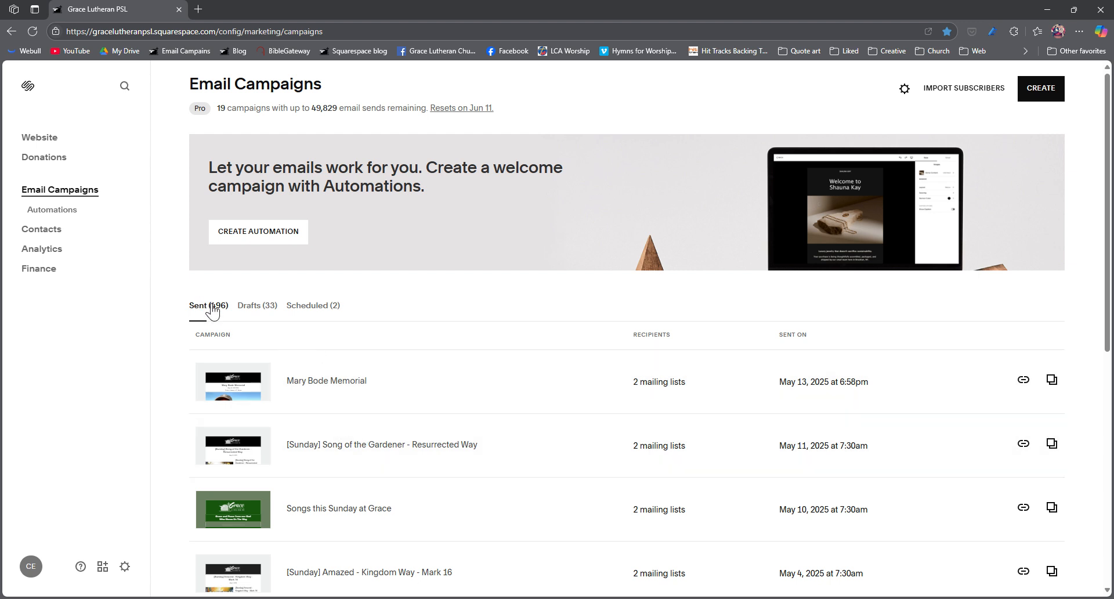
{"action": "left_click", "coordinate": [260, 309]}
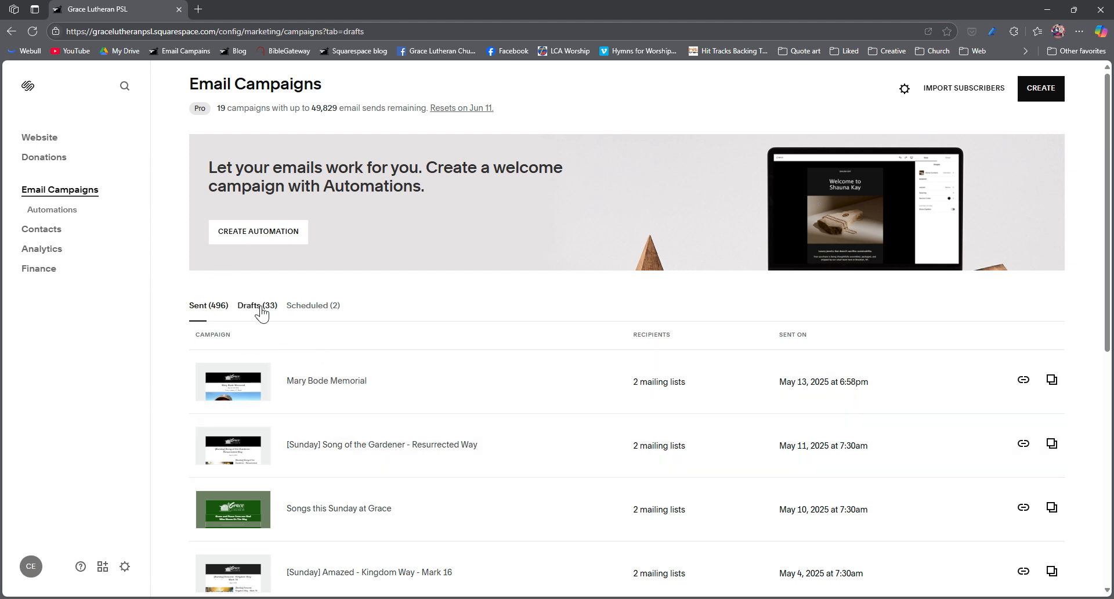
{"action": "left_click", "coordinate": [312, 308]}
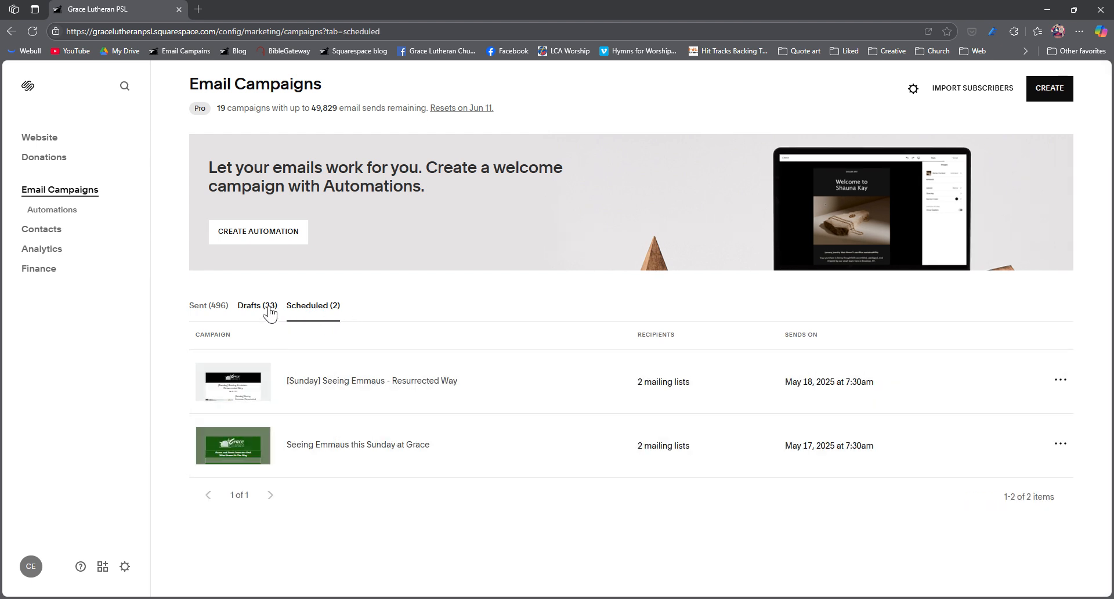
{"action": "left_click", "coordinate": [216, 307]}
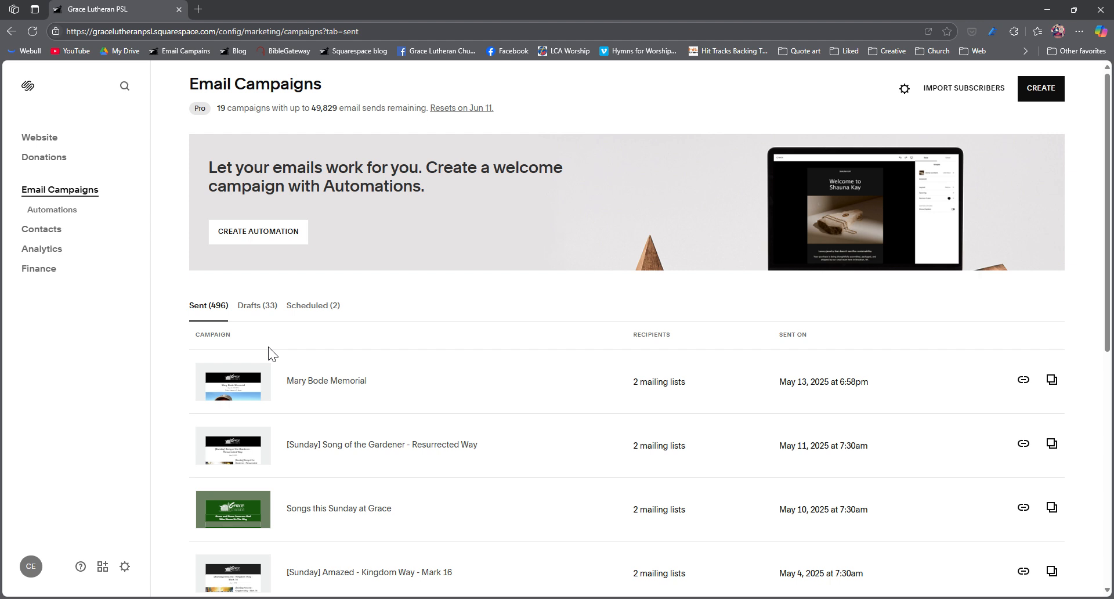
{"action": "scroll", "coordinate": [273, 344], "scroll_direction": "down", "scroll_amount": 1}
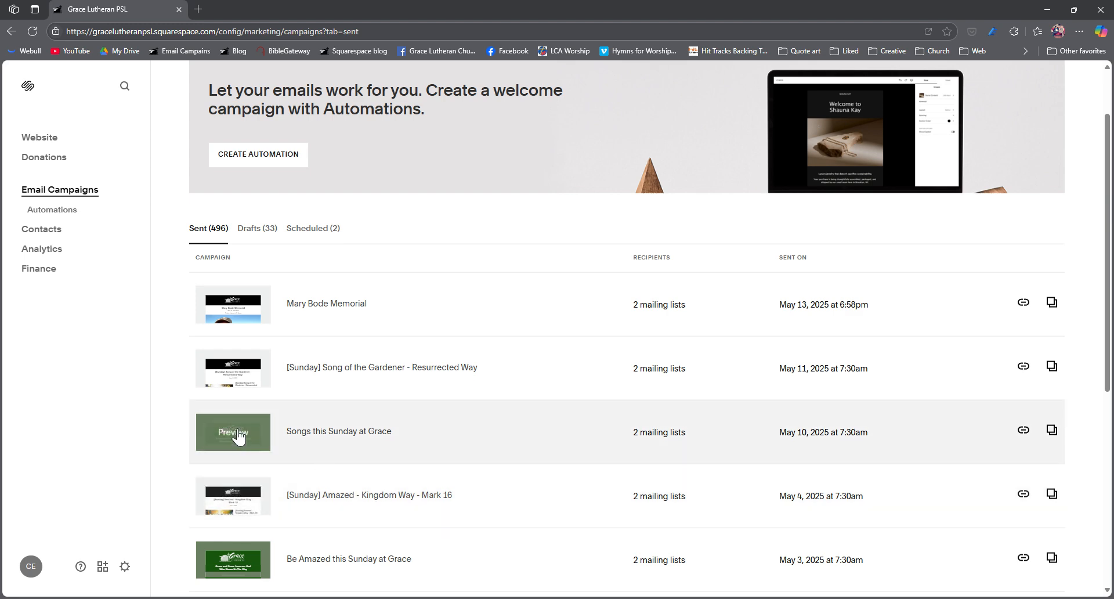
Step: Preview the sent campaign "Songs this Sunday at Grace" and examine its delivery, open and click statistics
{"action": "left_click", "coordinate": [235, 437]}
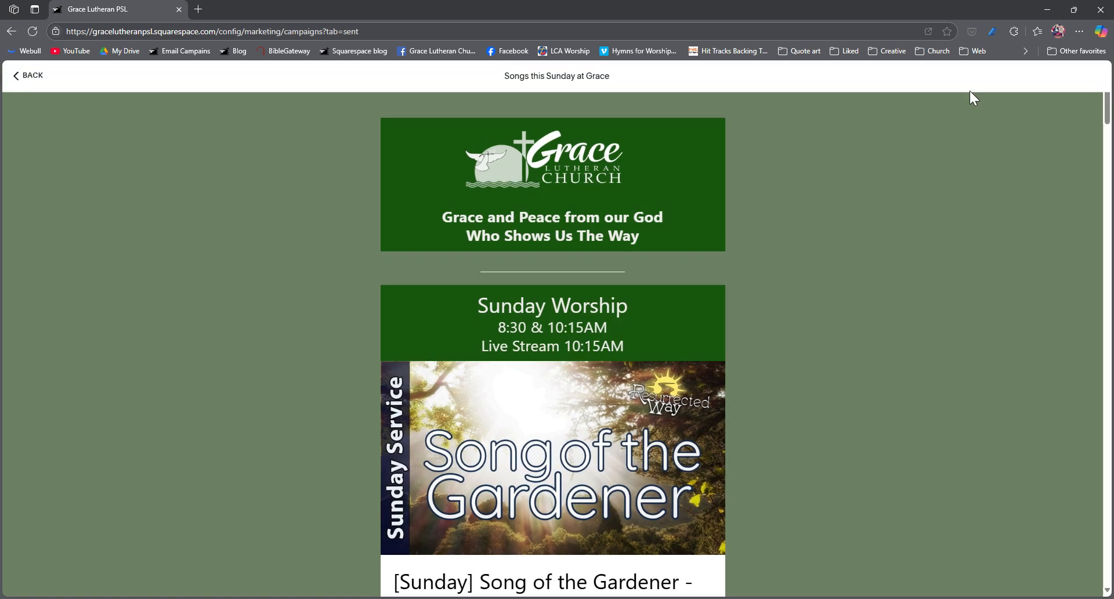
{"action": "left_click", "coordinate": [37, 79]}
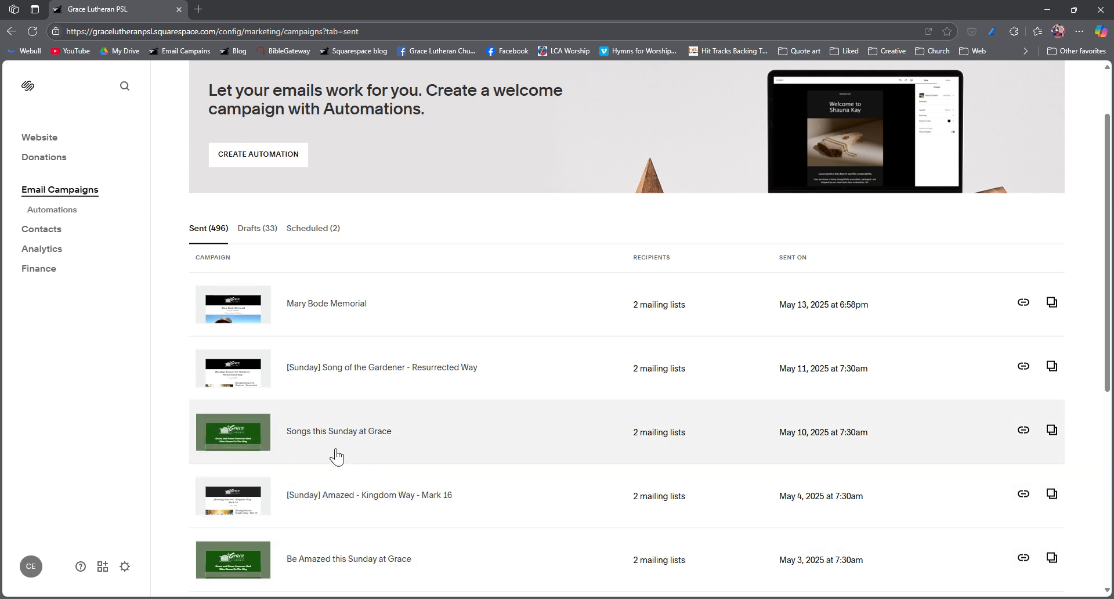
{"action": "left_click", "coordinate": [353, 435]}
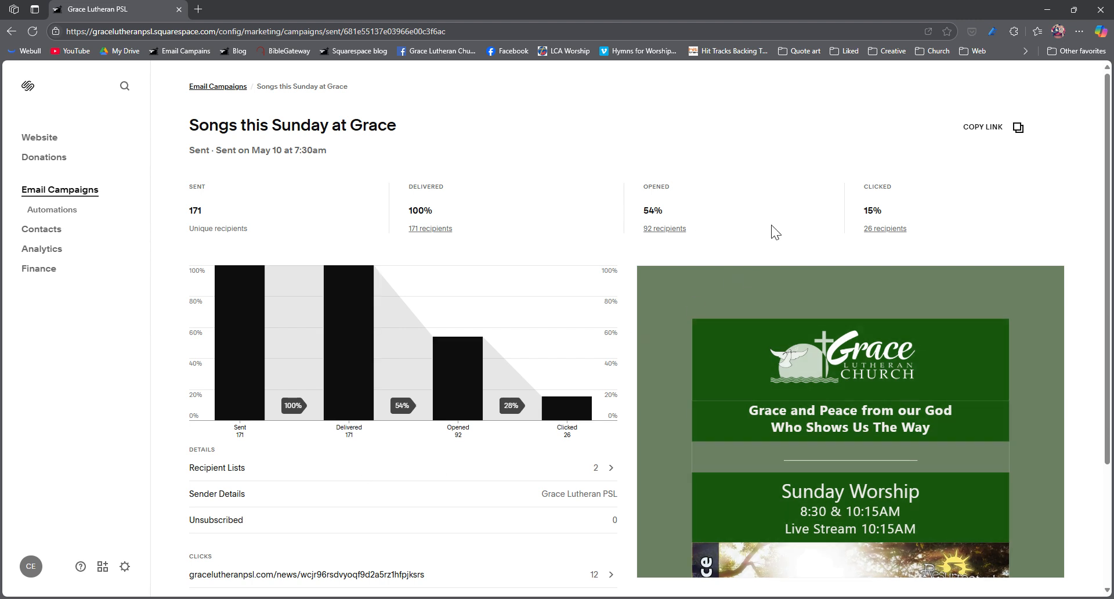
{"action": "scroll", "coordinate": [524, 412], "scroll_direction": "down", "scroll_amount": 3}
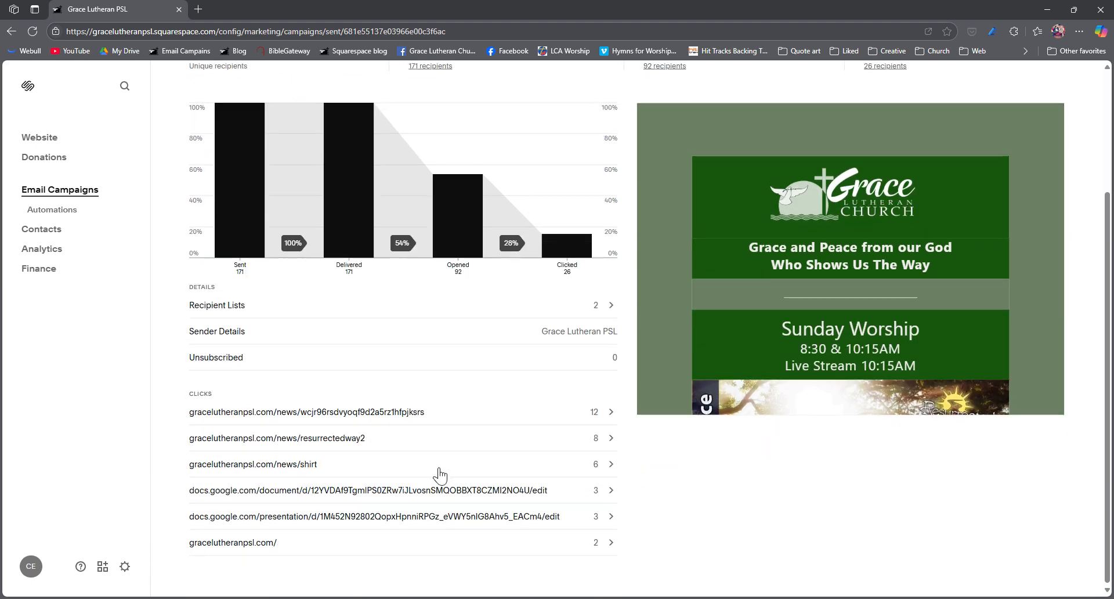
{"action": "scroll", "coordinate": [428, 472], "scroll_direction": "up", "scroll_amount": 3}
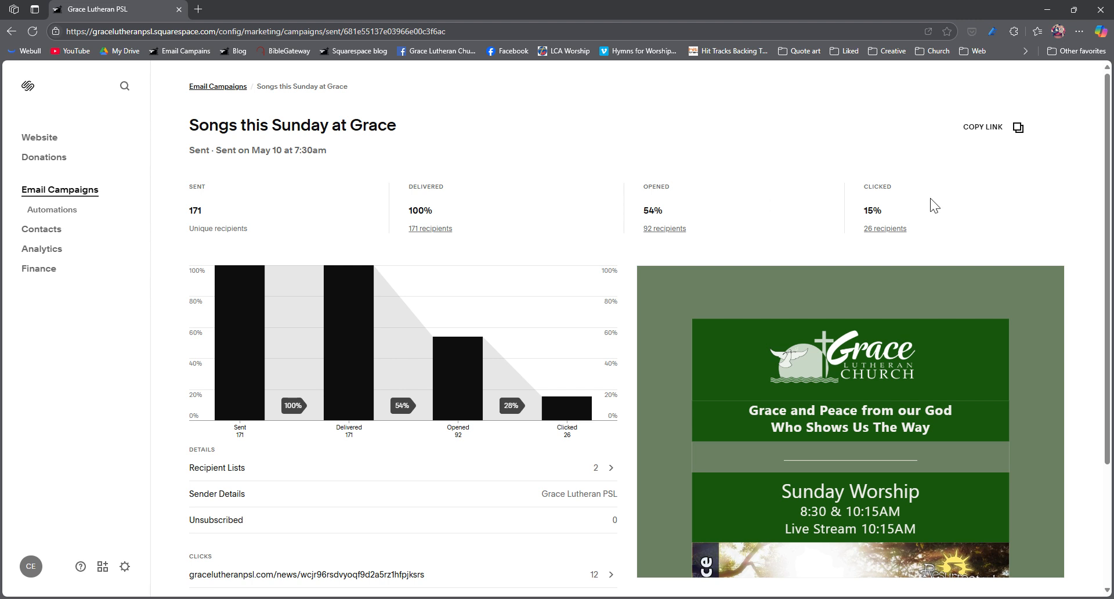
Step: Reuse the sent email as the template for a regular email campaign and inspect its header and greeting text blocks
{"action": "left_click", "coordinate": [1021, 128]}
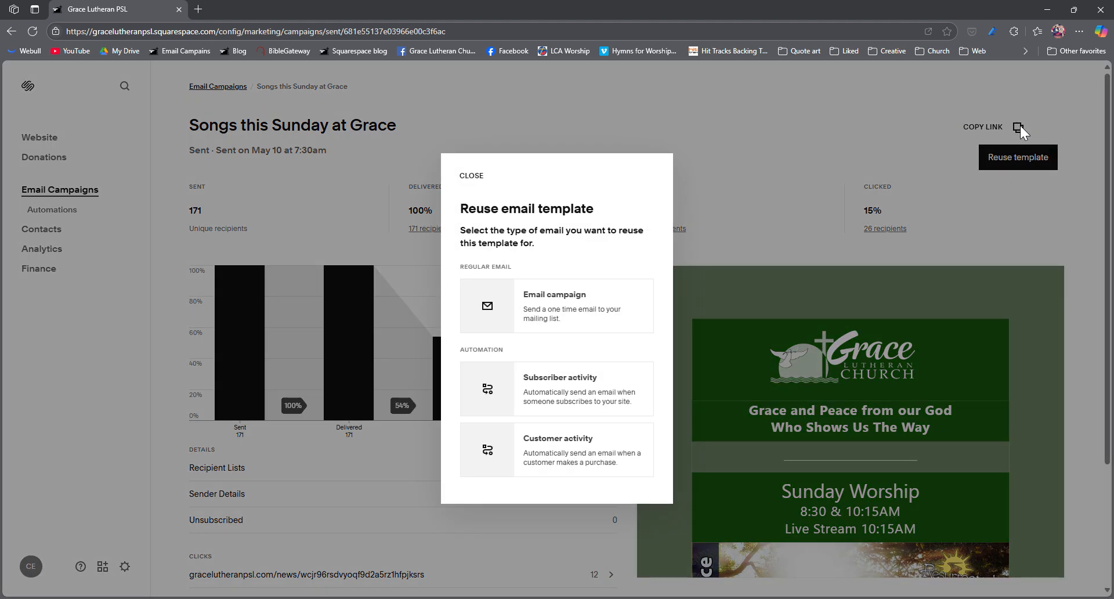
{"action": "left_click", "coordinate": [563, 307]}
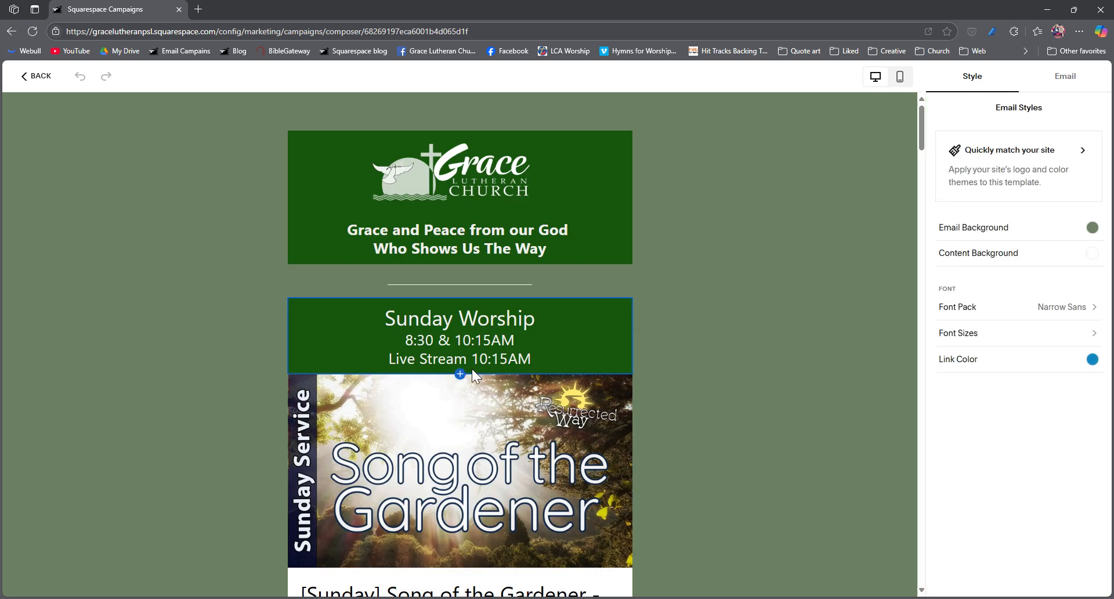
{"action": "scroll", "coordinate": [499, 298], "scroll_direction": "down", "scroll_amount": 3}
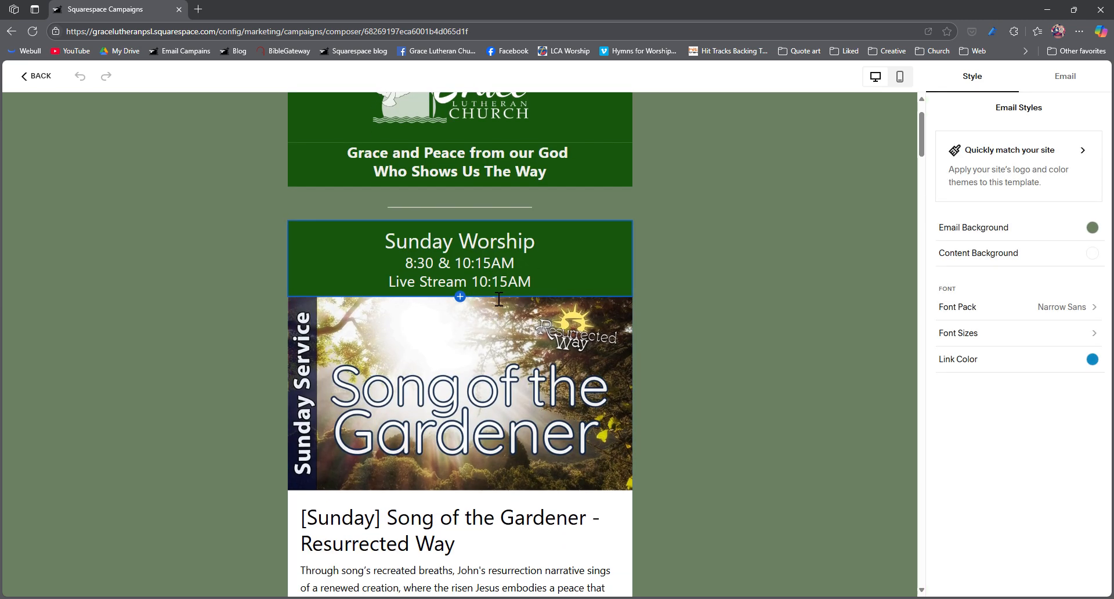
{"action": "scroll", "coordinate": [499, 301], "scroll_direction": "up", "scroll_amount": 3}
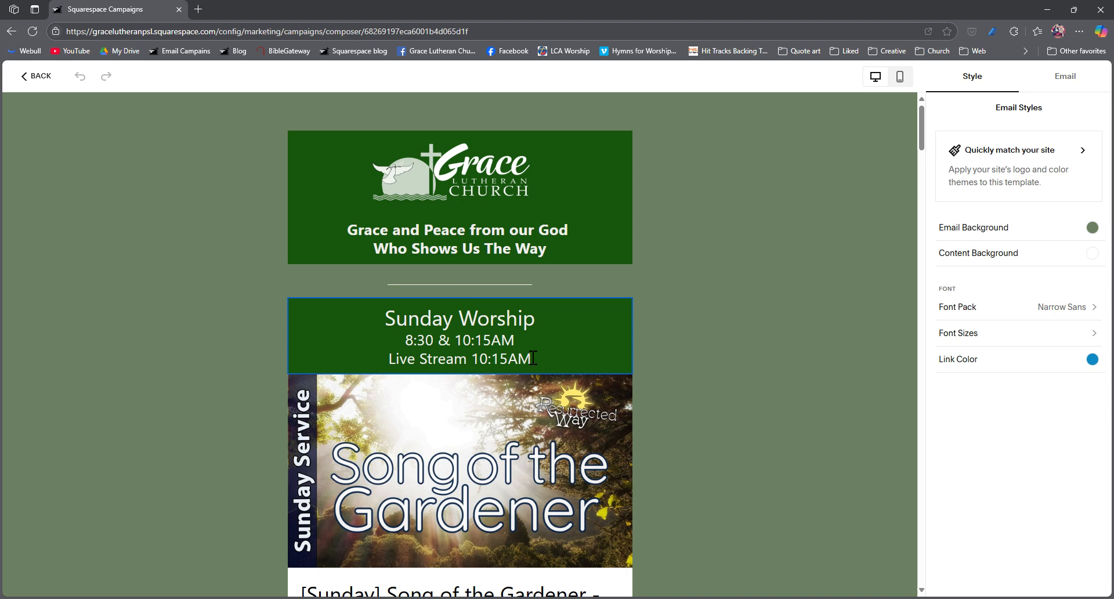
{"action": "scroll", "coordinate": [530, 357], "scroll_direction": "down", "scroll_amount": 1}
{"action": "scroll", "coordinate": [532, 357], "scroll_direction": "up", "scroll_amount": 1}
{"action": "left_click", "coordinate": [549, 160]}
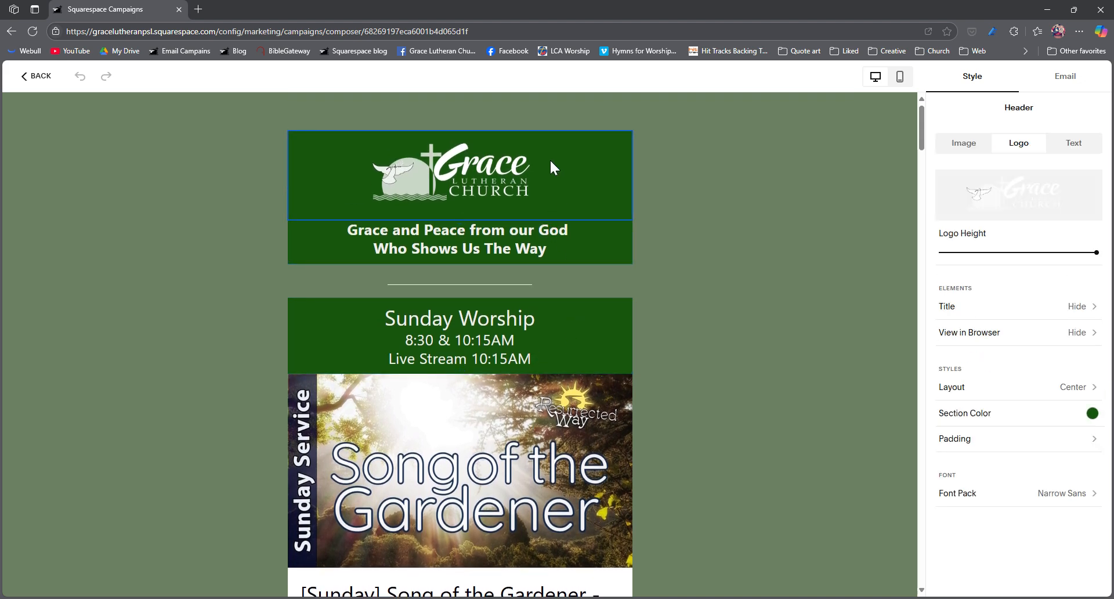
{"action": "left_click", "coordinate": [542, 249]}
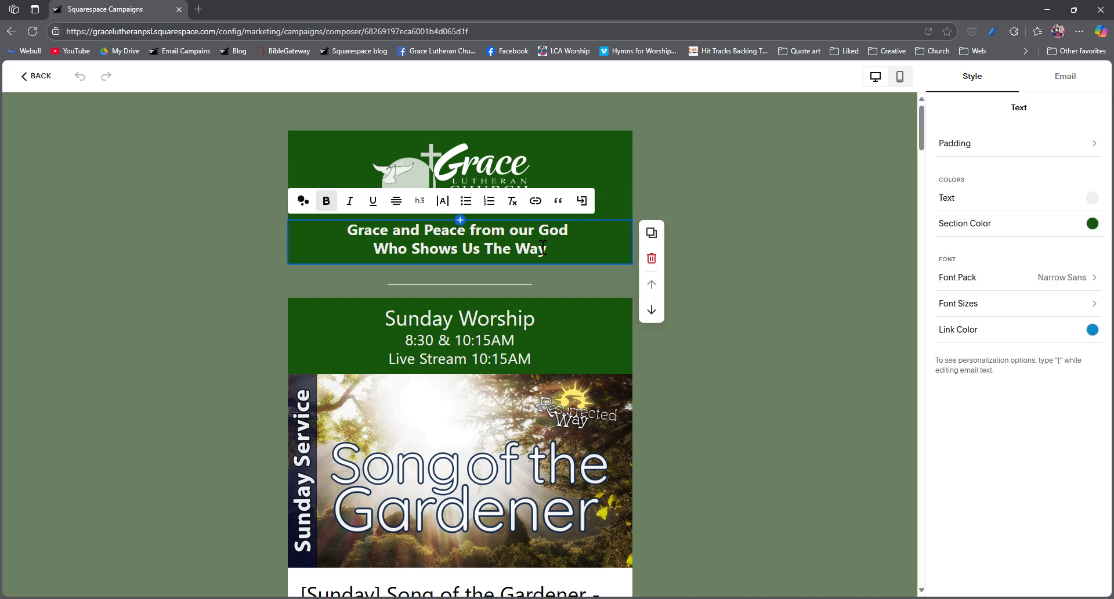
Step: Duplicate the divider line below the greeting text and delete the first of the two lines
{"action": "left_click", "coordinate": [577, 281]}
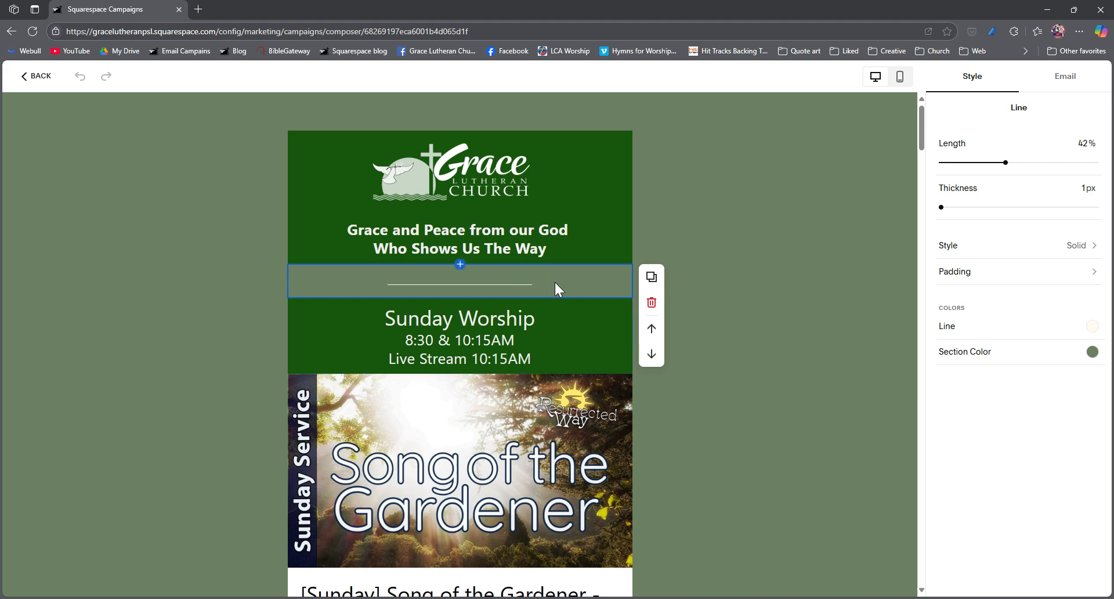
{"action": "left_click", "coordinate": [650, 277]}
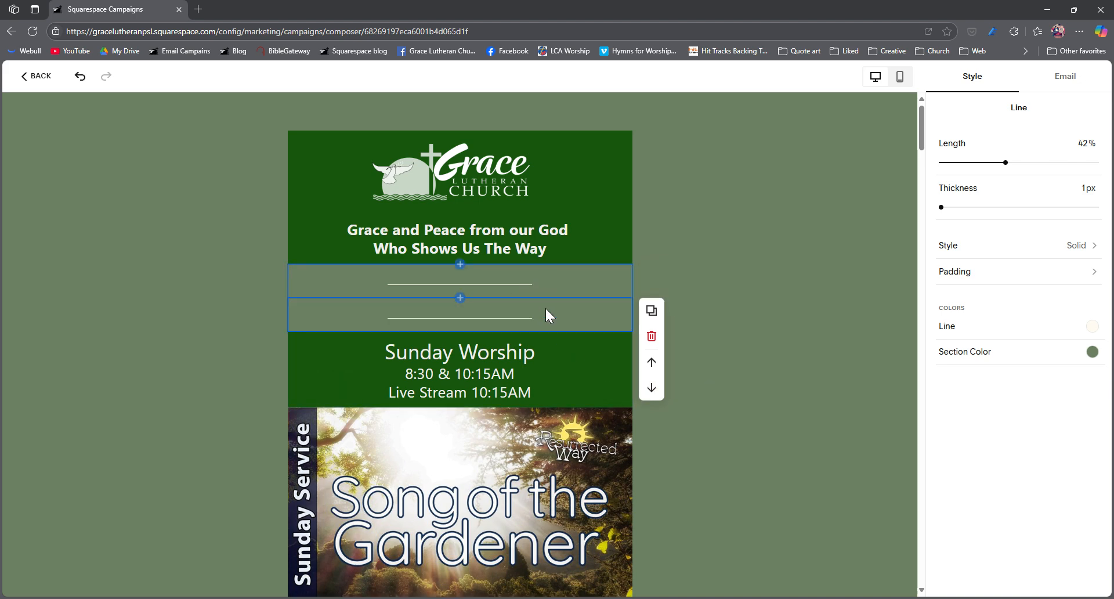
{"action": "left_click", "coordinate": [598, 383]}
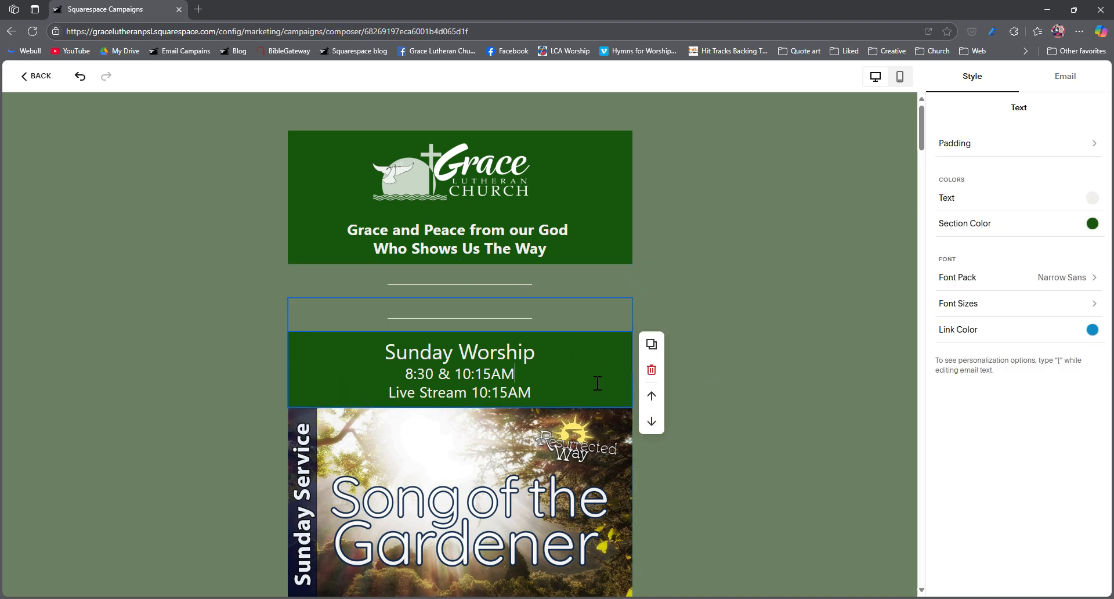
{"action": "left_click", "coordinate": [603, 290]}
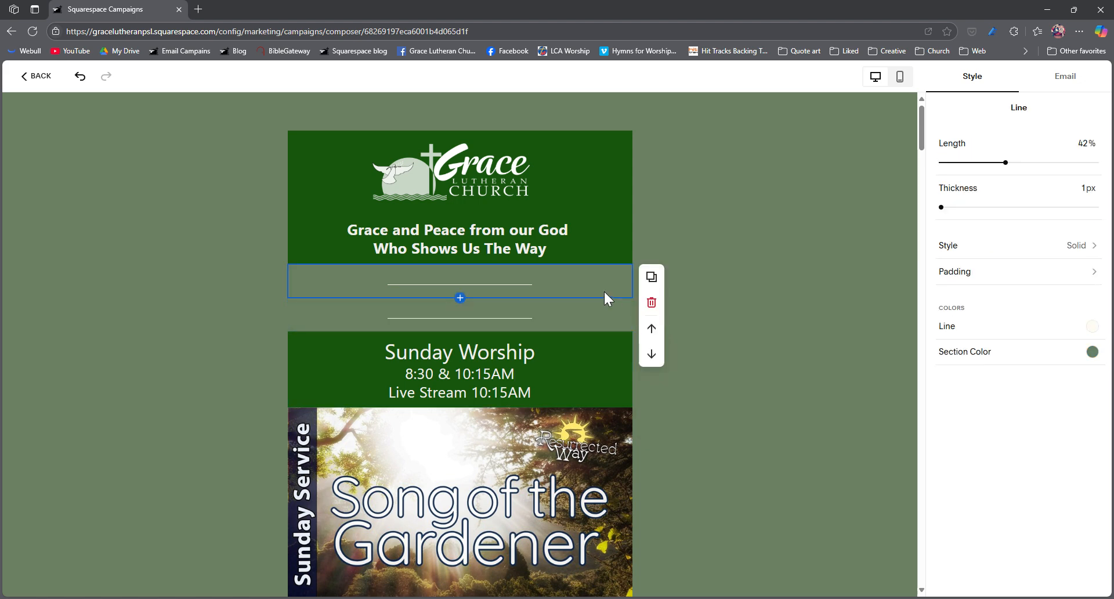
{"action": "left_click", "coordinate": [651, 302]}
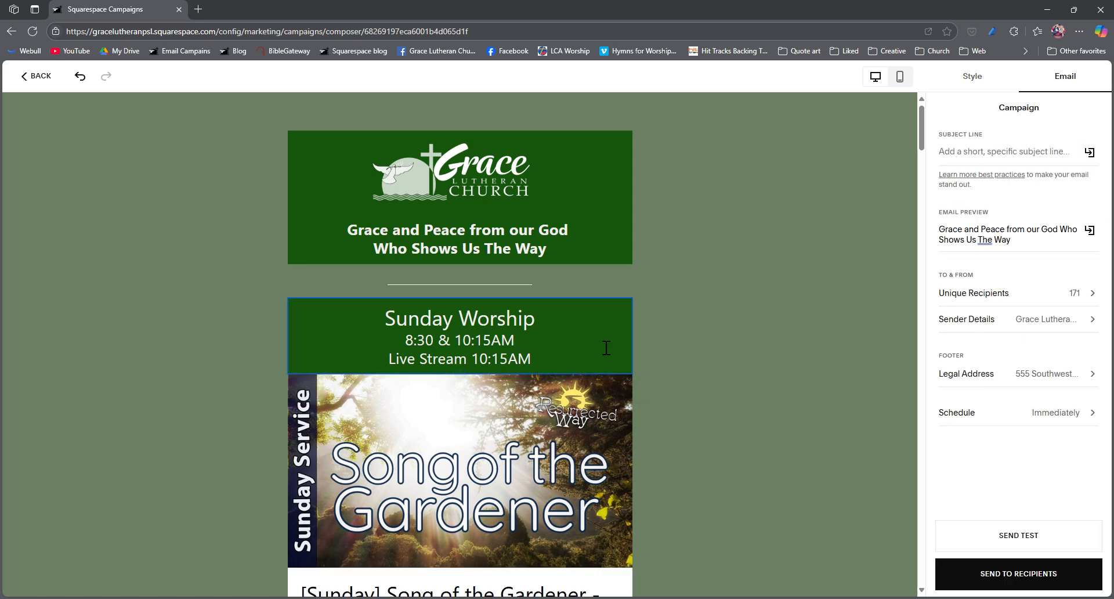
Step: Move the divider line above the greeting text and back down below it
{"action": "left_click", "coordinate": [571, 276]}
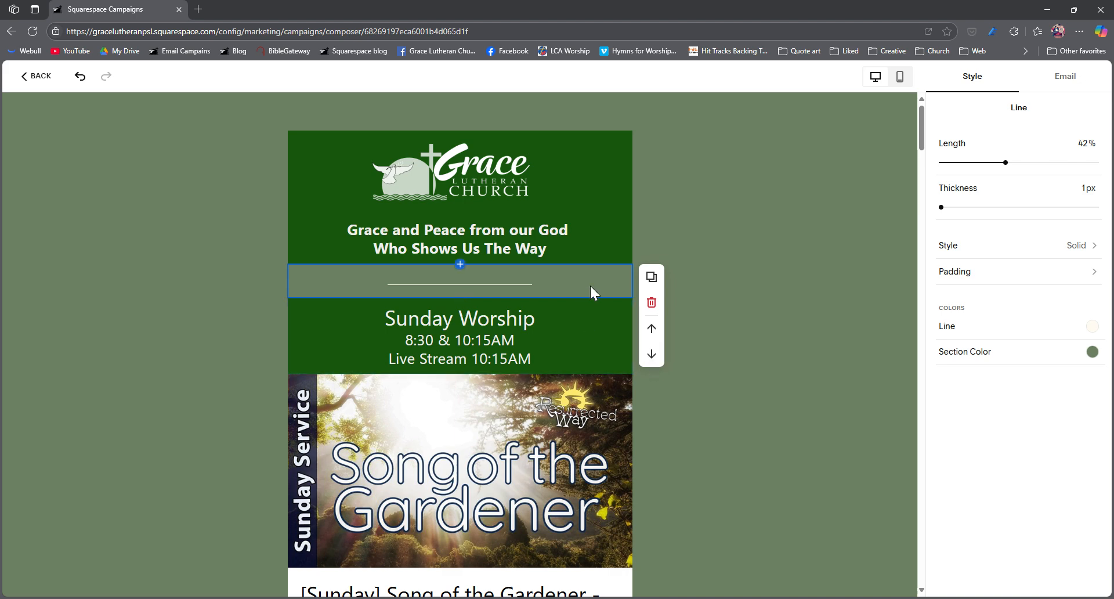
{"action": "left_click", "coordinate": [652, 329]}
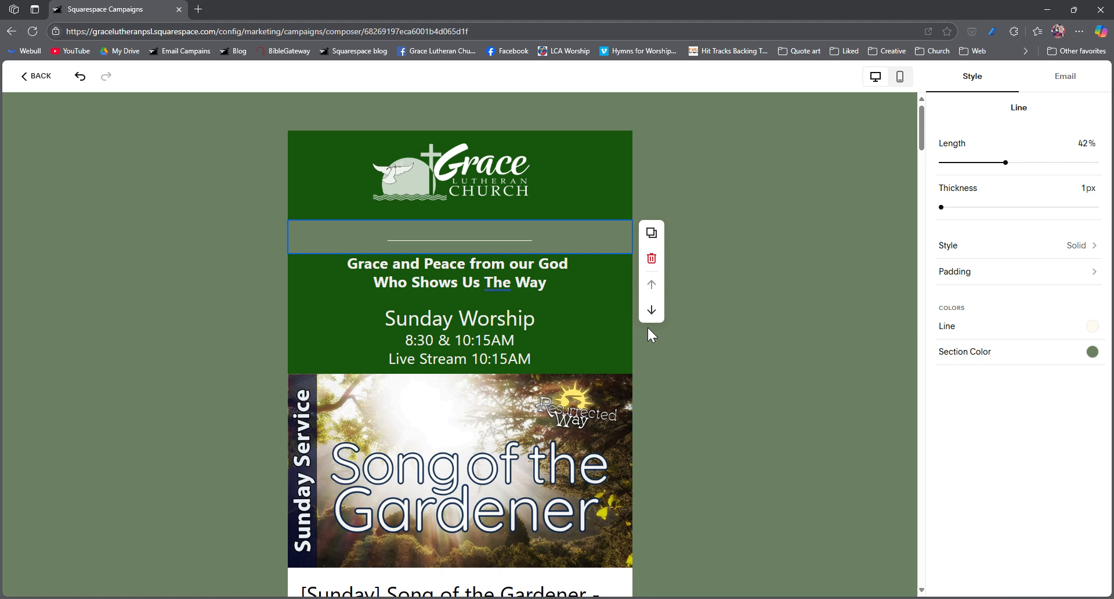
{"action": "left_click", "coordinate": [652, 310]}
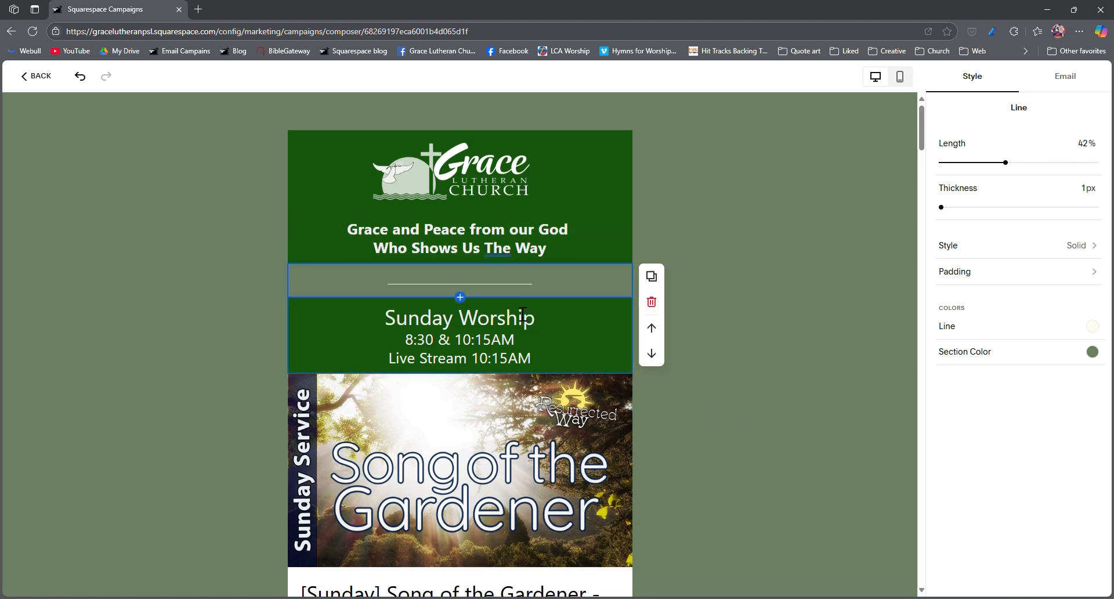
Step: Replace the "Song of the Gardener" post in the blog block with "[Sunday] Seeing Emmaus- Resurrected Way"
{"action": "scroll", "coordinate": [522, 313], "scroll_direction": "down", "scroll_amount": 3}
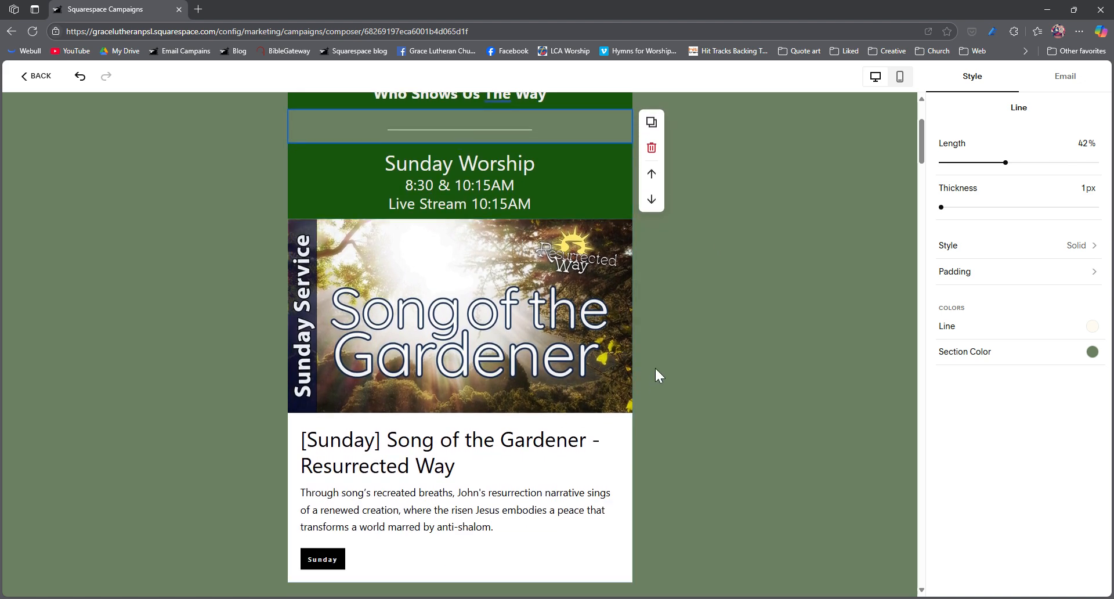
{"action": "left_click", "coordinate": [510, 327]}
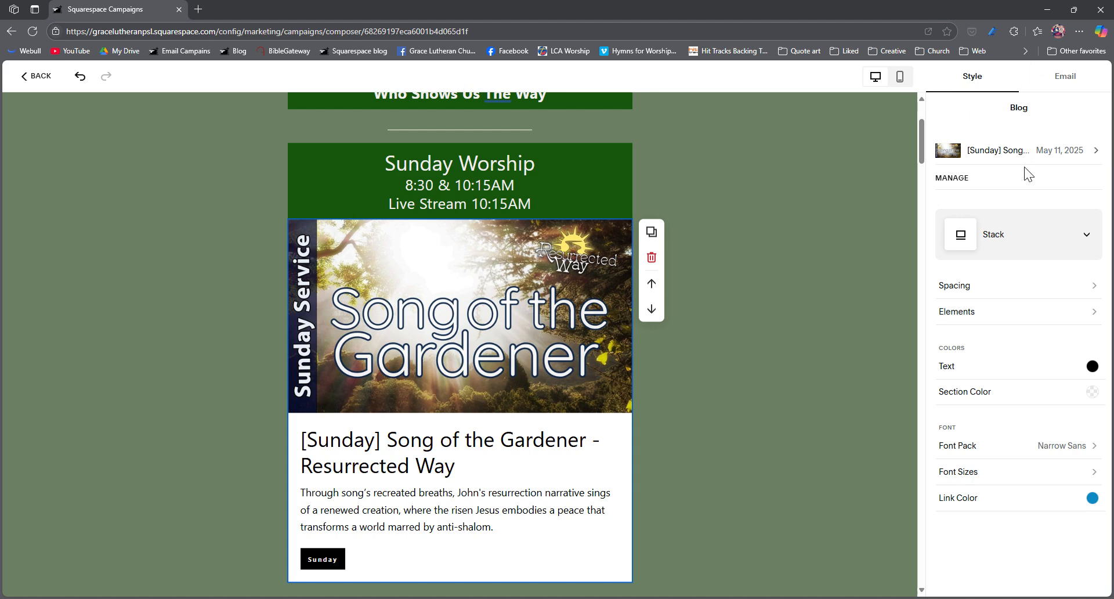
{"action": "left_click", "coordinate": [961, 182]}
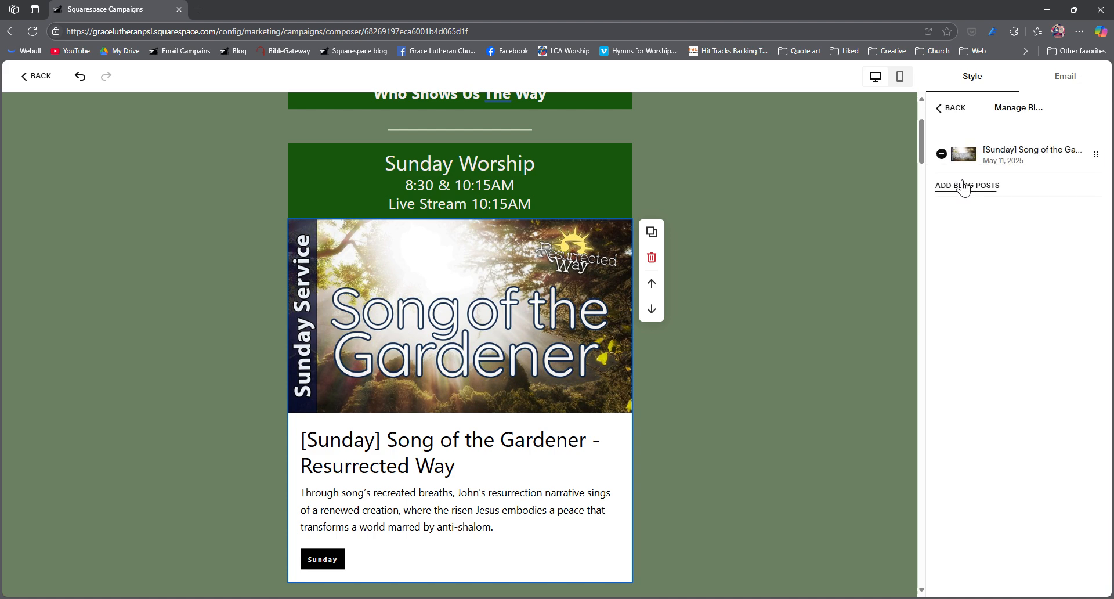
{"action": "left_click", "coordinate": [963, 186]}
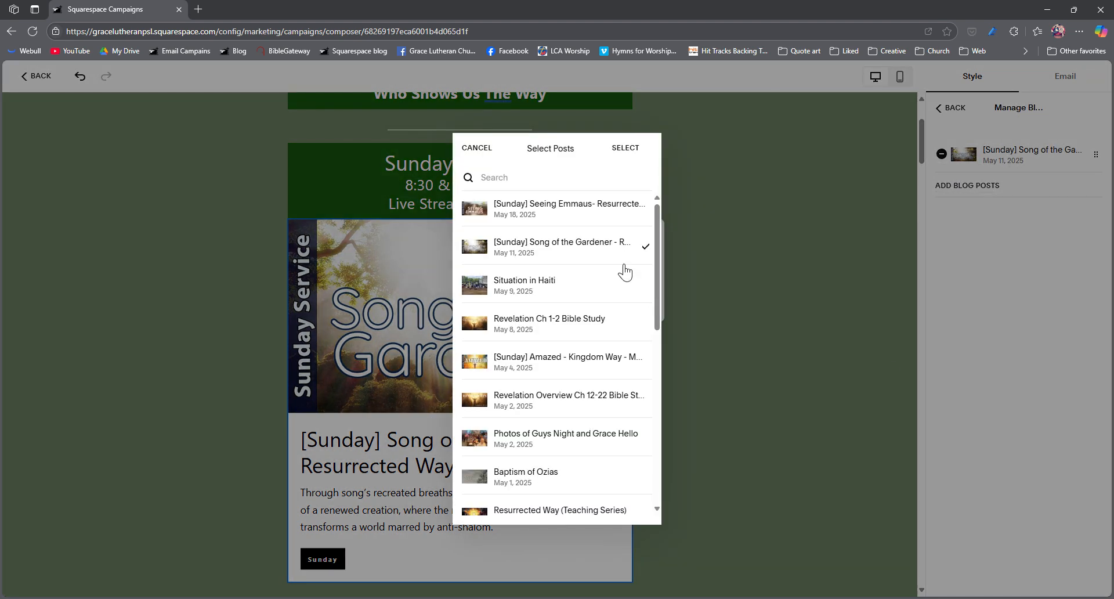
{"action": "left_click", "coordinate": [629, 213]}
{"action": "left_click", "coordinate": [625, 247]}
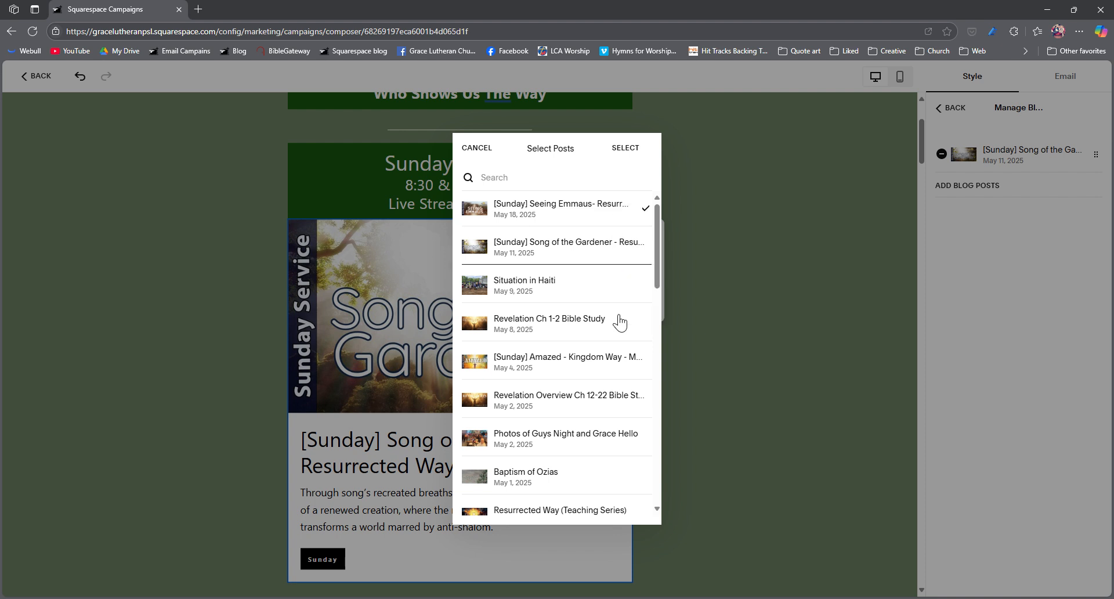
{"action": "left_click", "coordinate": [625, 148]}
Step: Remove the blank lines below the Seeing Emmaus excerpt in the blog block
{"action": "scroll", "coordinate": [657, 452], "scroll_direction": "down", "scroll_amount": 1}
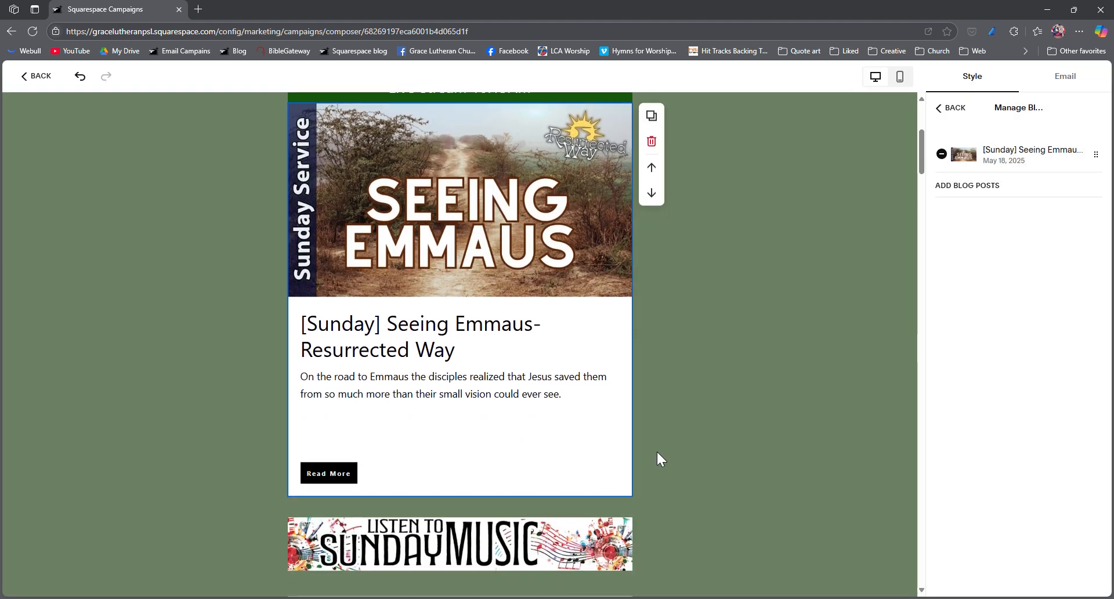
{"action": "left_click", "coordinate": [367, 423]}
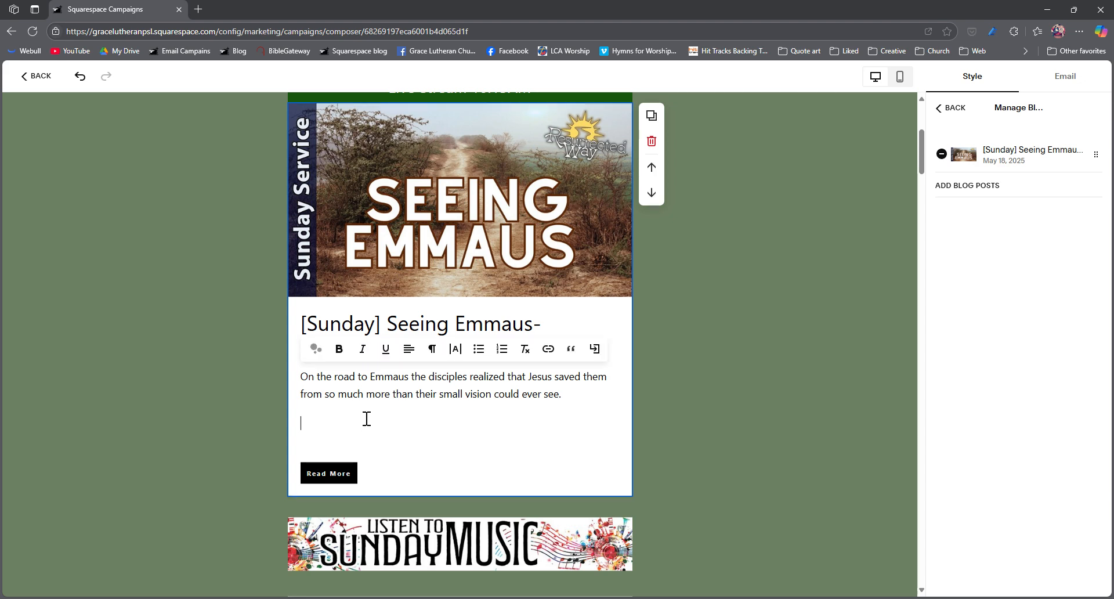
{"action": "key", "text": "Return"}
{"action": "key", "text": "BackSpace"}
{"action": "key", "text": "BackSpace"}
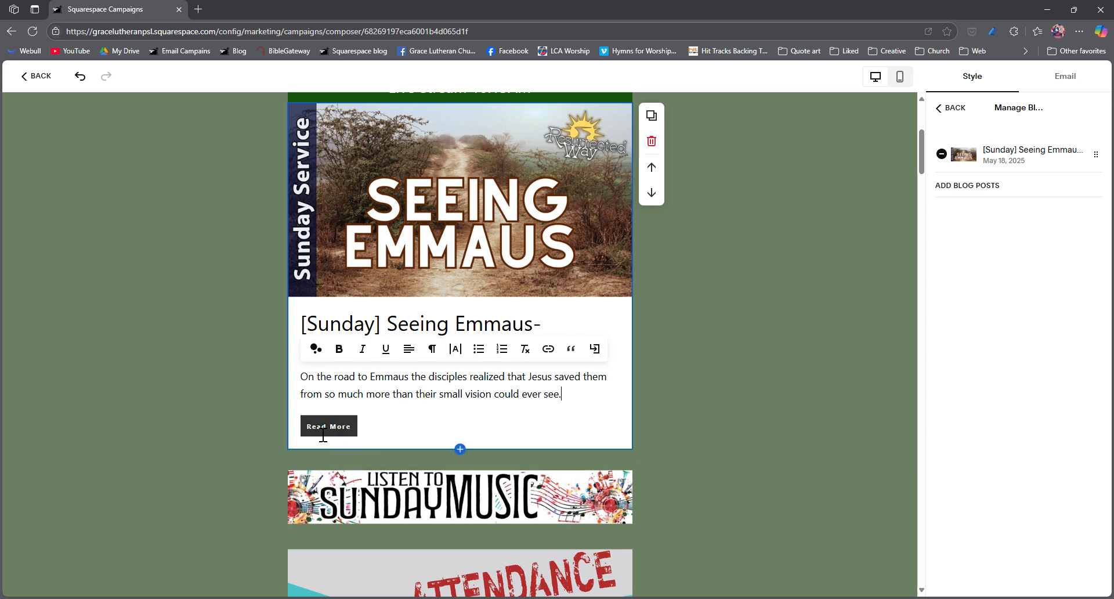
Step: Change the Seeing Emmaus post's "Read More" button text to "Sunday!"
{"action": "triple_click", "coordinate": [322, 432]}
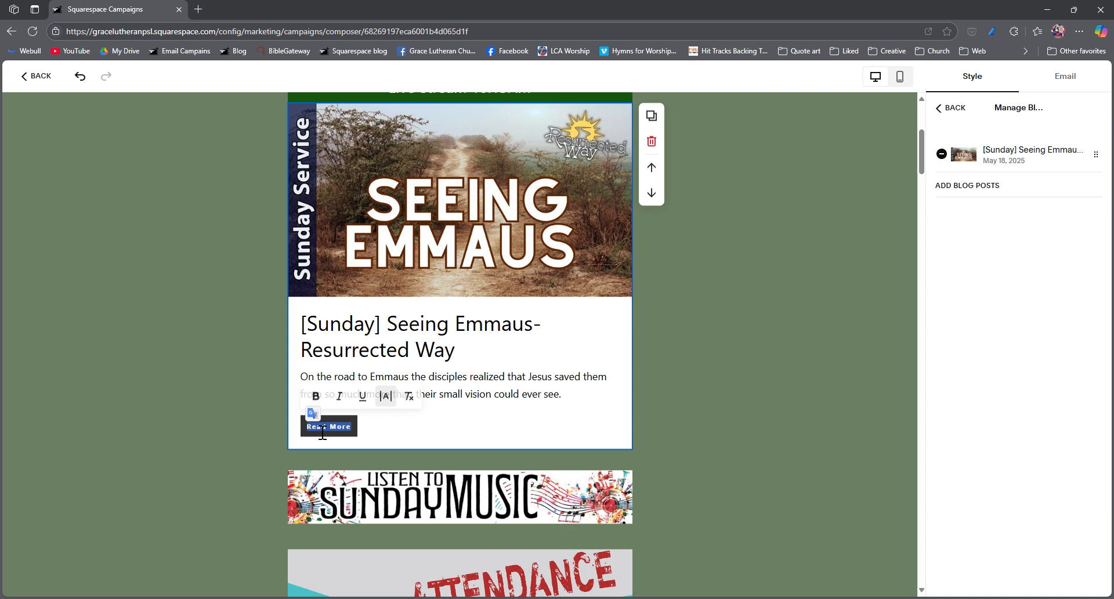
{"action": "type", "text": "Sunday!"}
{"action": "scroll", "coordinate": [322, 431], "scroll_direction": "down", "scroll_amount": 1}
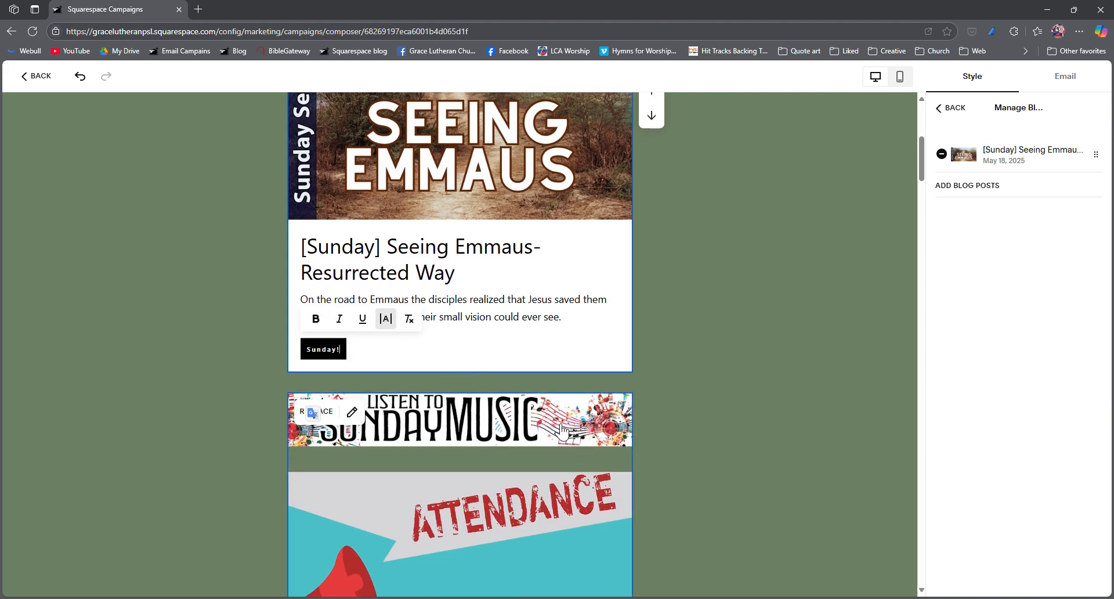
{"action": "scroll", "coordinate": [544, 435], "scroll_direction": "down", "scroll_amount": 3}
{"action": "scroll", "coordinate": [544, 435], "scroll_direction": "up", "scroll_amount": 2}
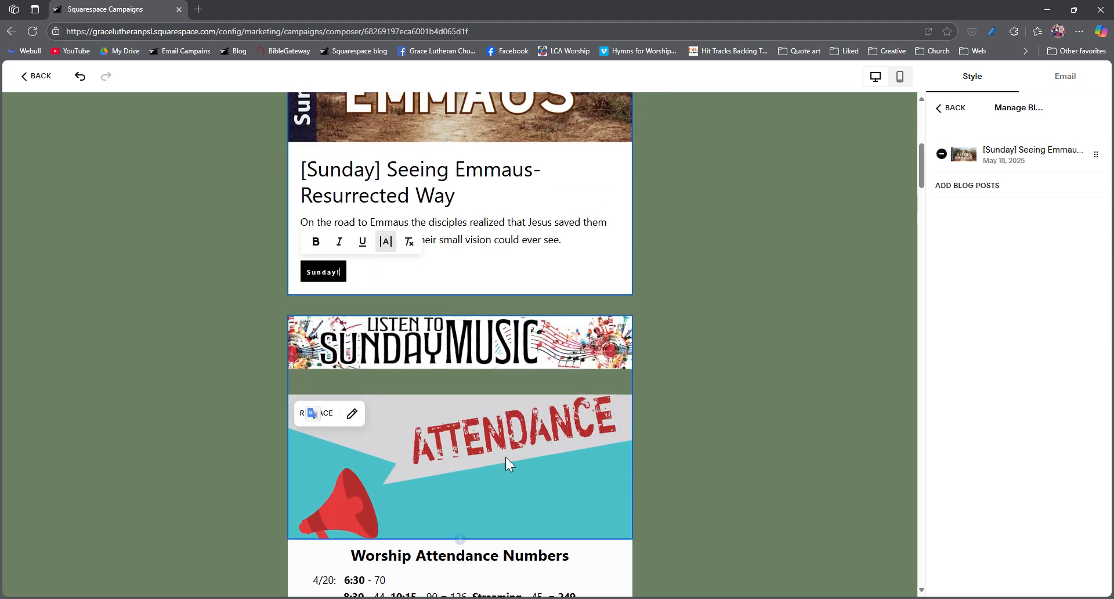
Step: Delete the two 4/20 attendance lines and their leftover blank line from the Worship Attendance Numbers text
{"action": "left_click", "coordinate": [534, 341]}
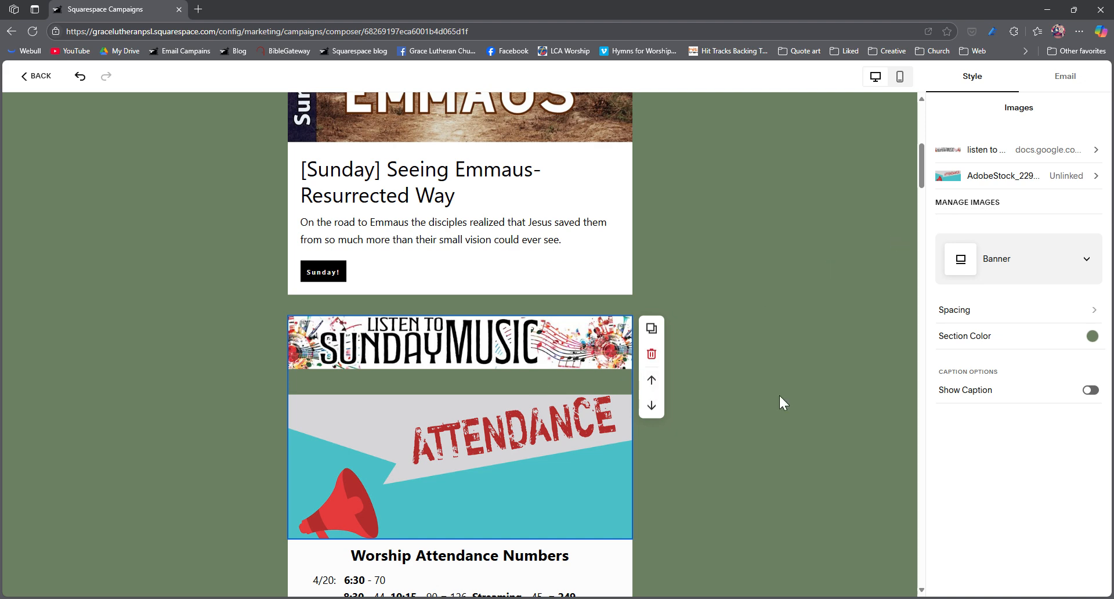
{"action": "left_click", "coordinate": [695, 346]}
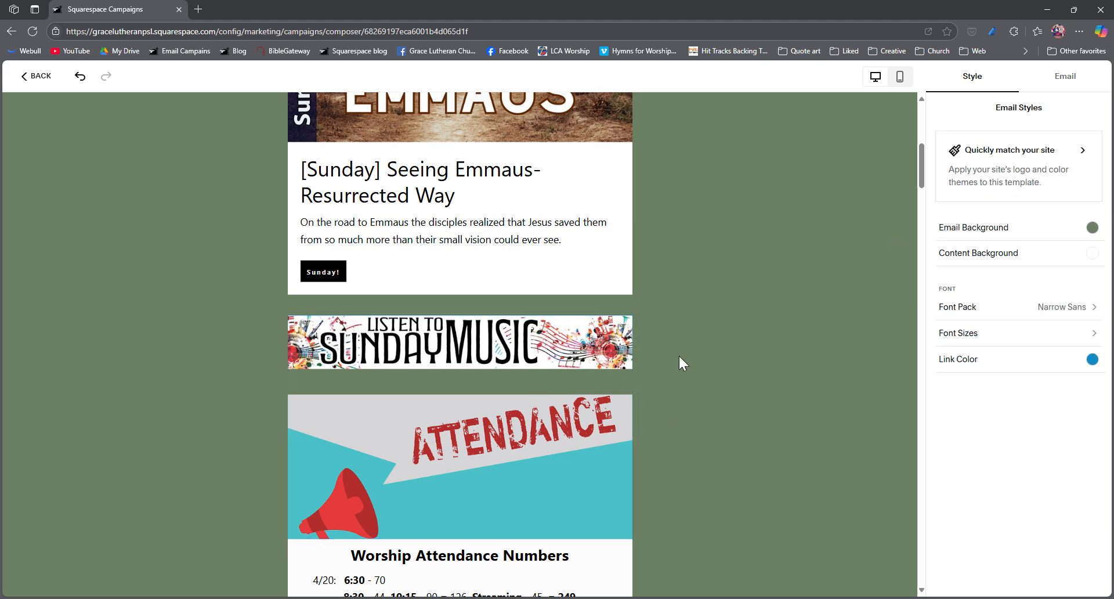
{"action": "scroll", "coordinate": [694, 346], "scroll_direction": "down", "scroll_amount": 3}
{"action": "scroll", "coordinate": [560, 398], "scroll_direction": "down", "scroll_amount": 1}
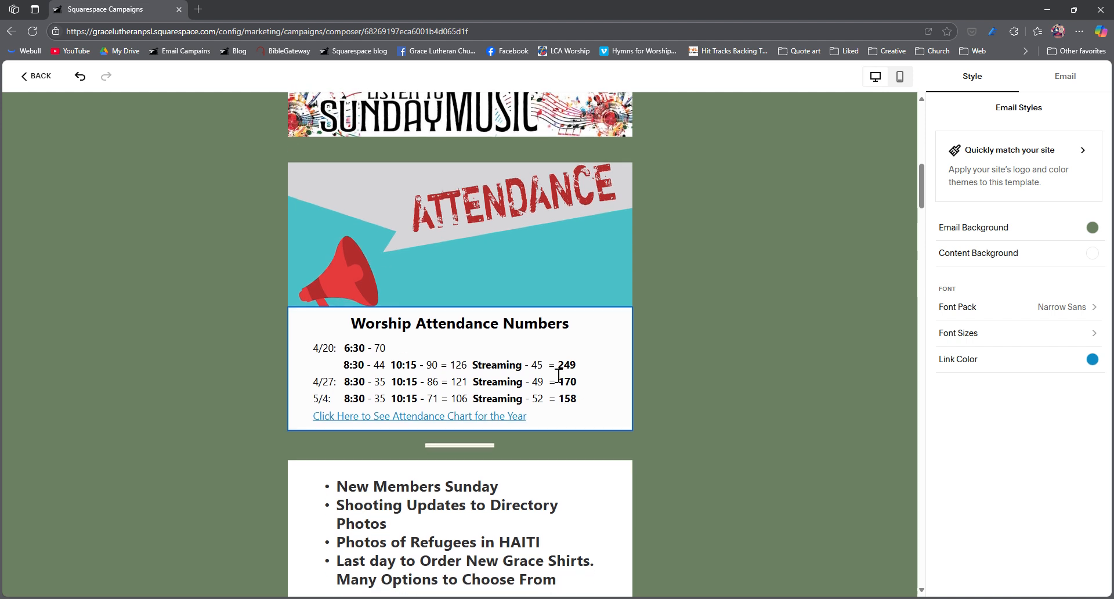
{"action": "left_click_drag", "start_coordinate": [580, 367], "coordinate": [261, 361]}
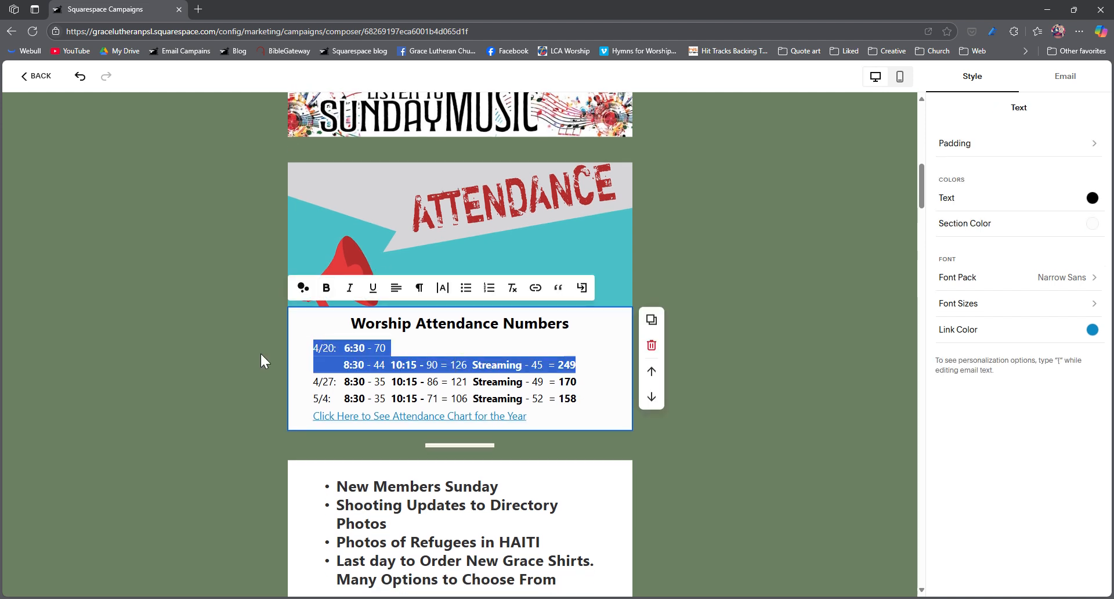
{"action": "key", "text": "BackSpace"}
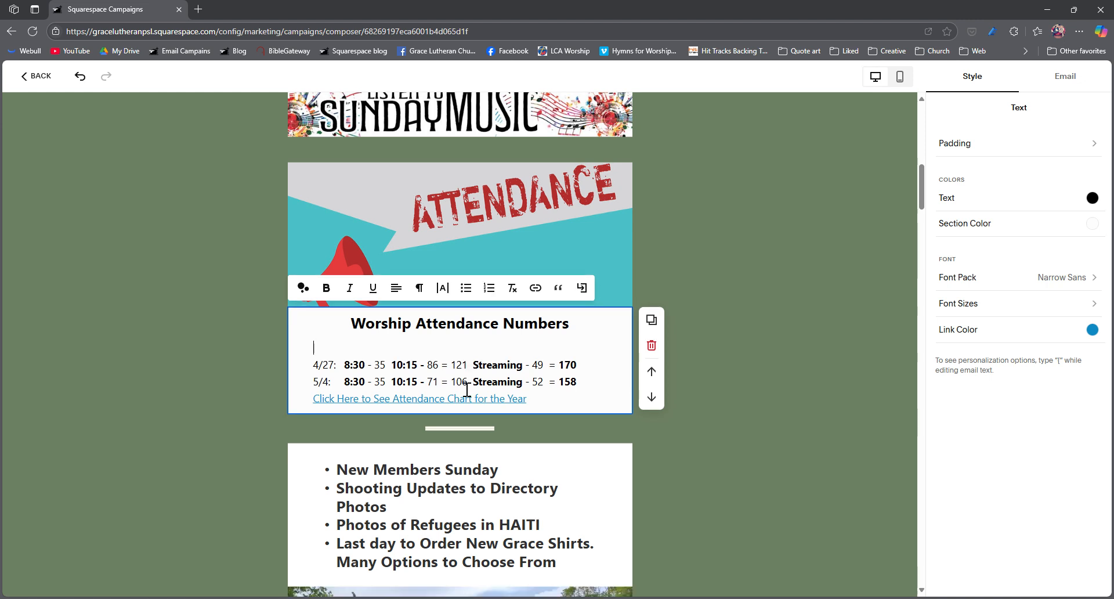
Step: Duplicate the 5/4 attendance line directly below itself and change the copy's date to 5/11, keeping its columns aligned
{"action": "left_click_drag", "start_coordinate": [591, 366], "coordinate": [311, 364]}
{"action": "key", "text": "ctrl+c"}
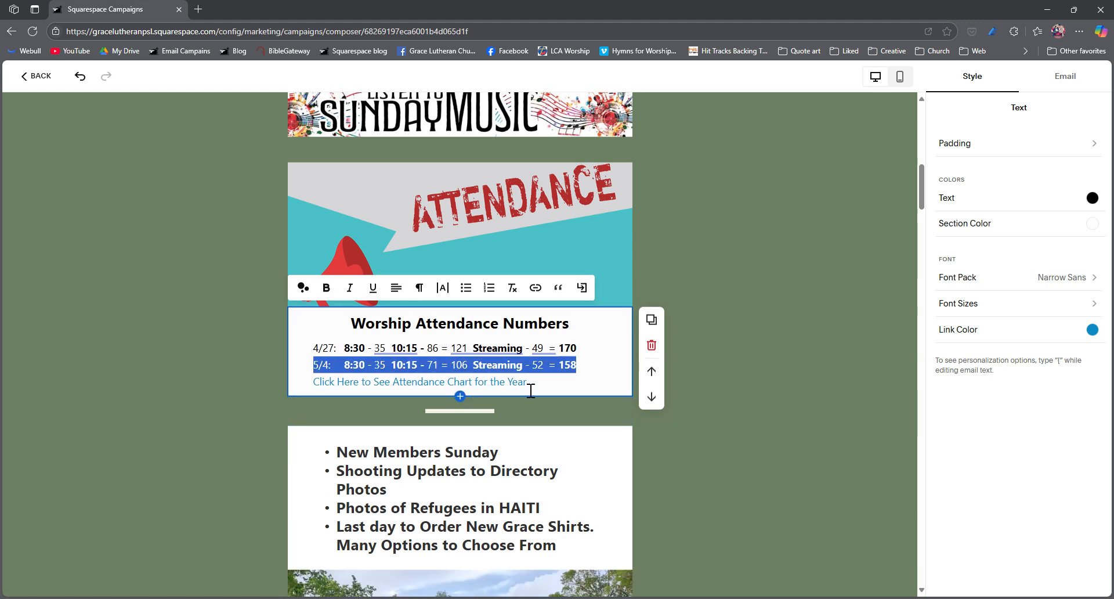
{"action": "left_click", "coordinate": [589, 375]}
{"action": "key", "text": "Return"}
{"action": "key", "text": "ctrl+v"}
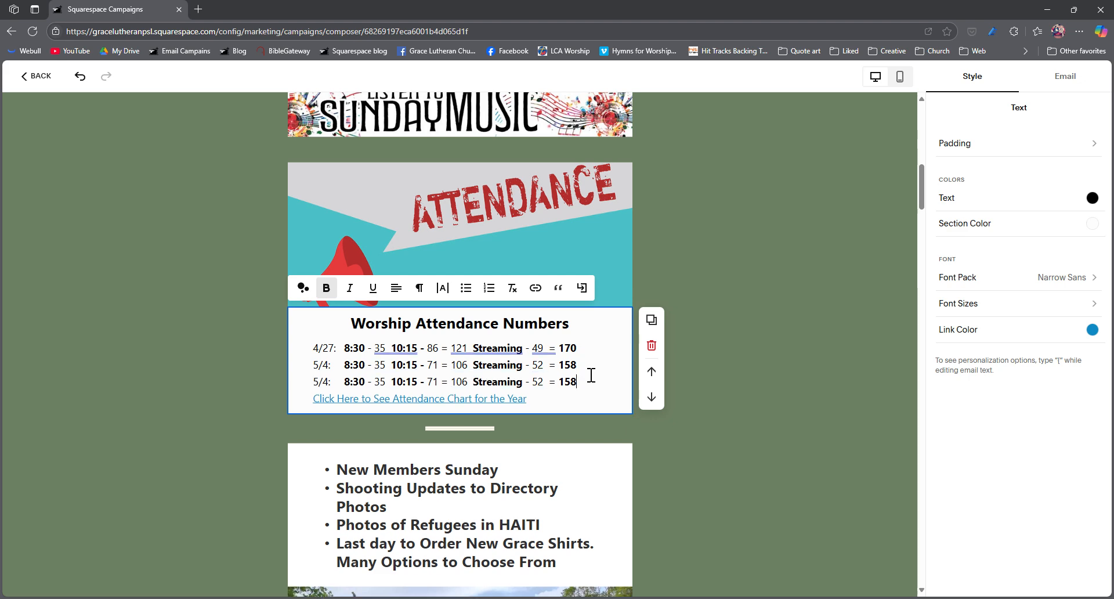
{"action": "left_click", "coordinate": [334, 389]}
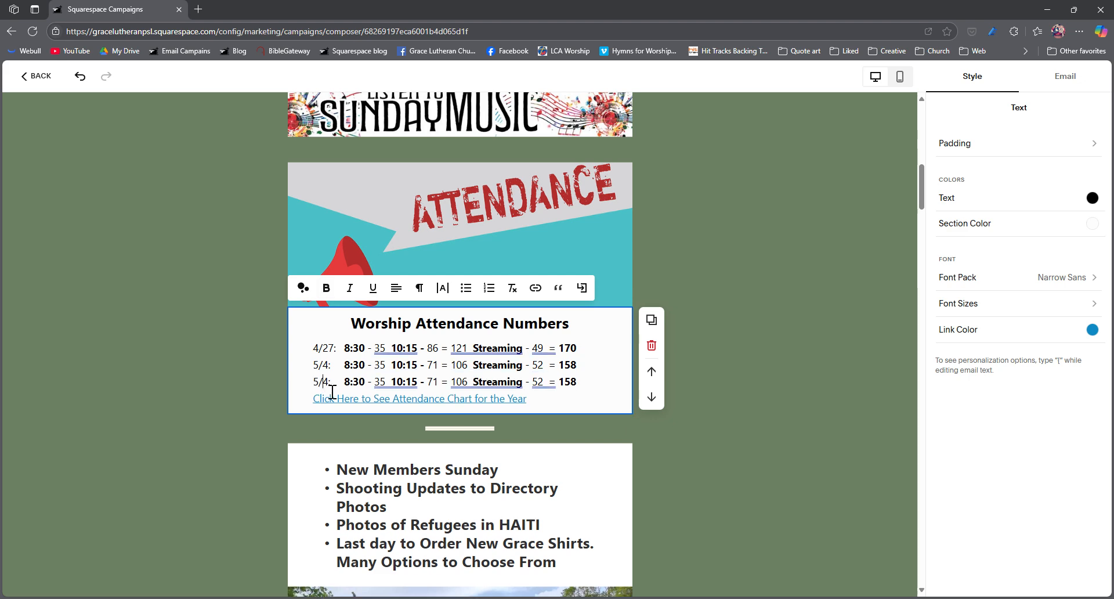
{"action": "key", "text": "BackSpace"}
{"action": "type", "text": "11"}
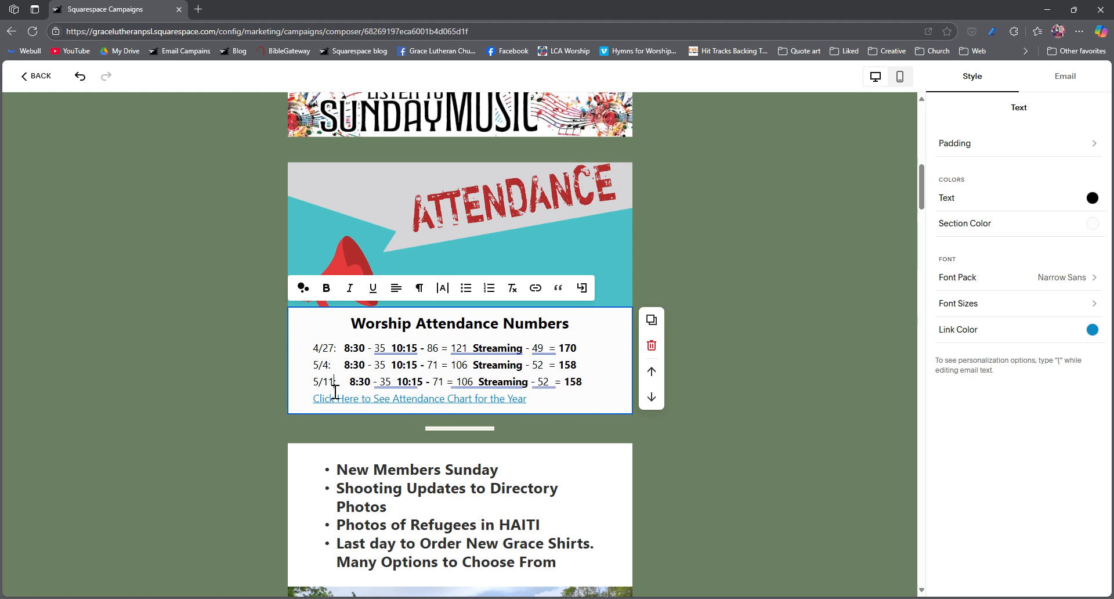
{"action": "key", "text": "Delete"}
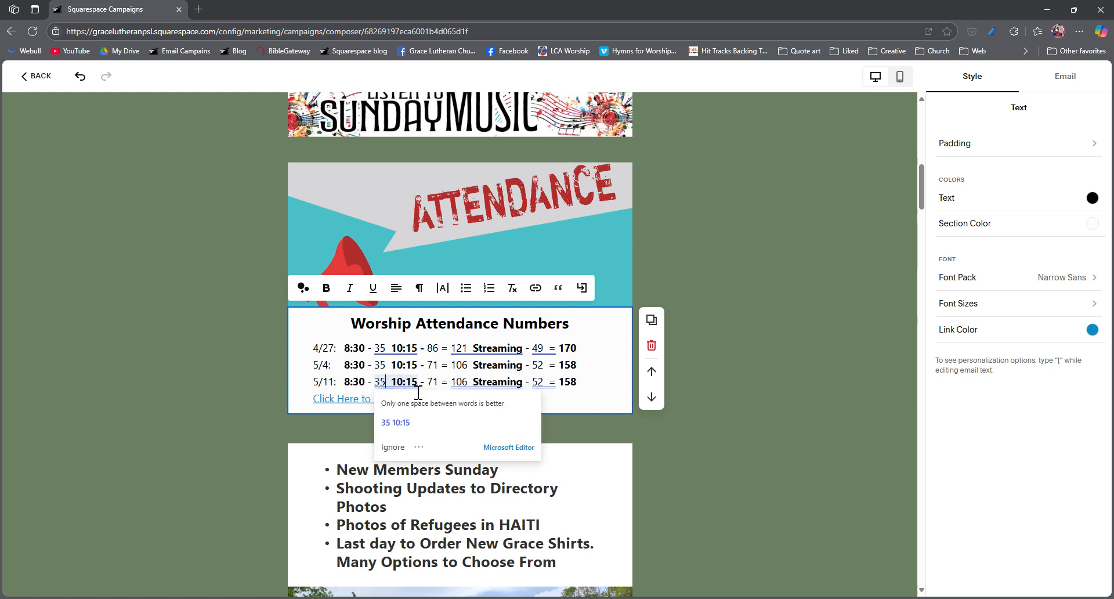
Step: In the 5/11 attendance line, set the 10:15 count to 81, Streaming to 42 and the final total to 160
{"action": "left_click_drag", "start_coordinate": [424, 382], "coordinate": [437, 390]}
{"action": "double_click", "coordinate": [438, 390]}
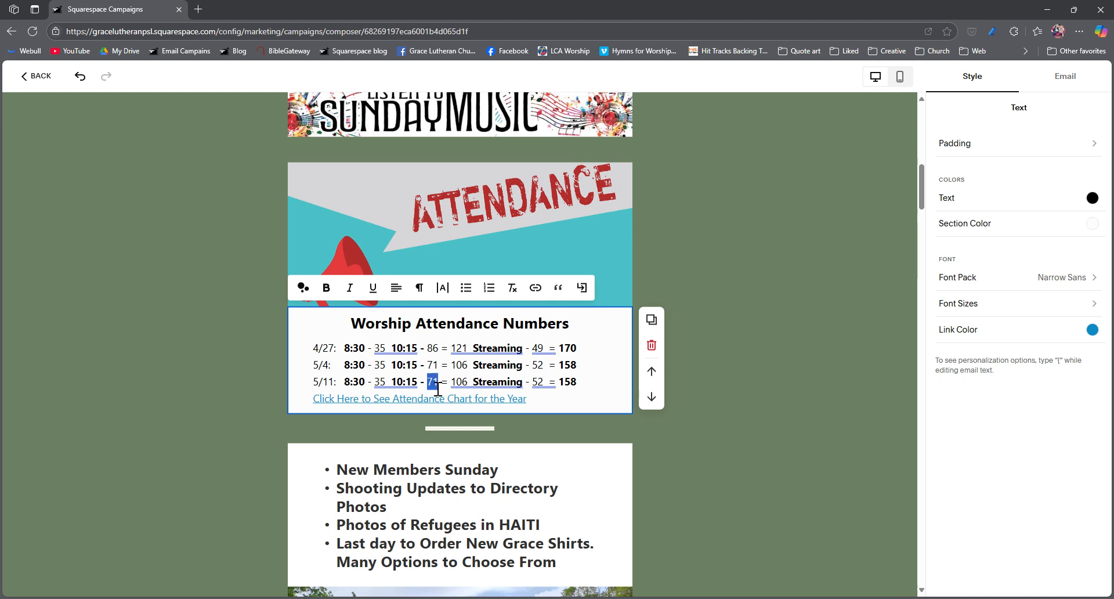
{"action": "type", "text": "81"}
{"action": "left_click", "coordinate": [554, 390]}
{"action": "double_click", "coordinate": [539, 384]}
{"action": "type", "text": "42"}
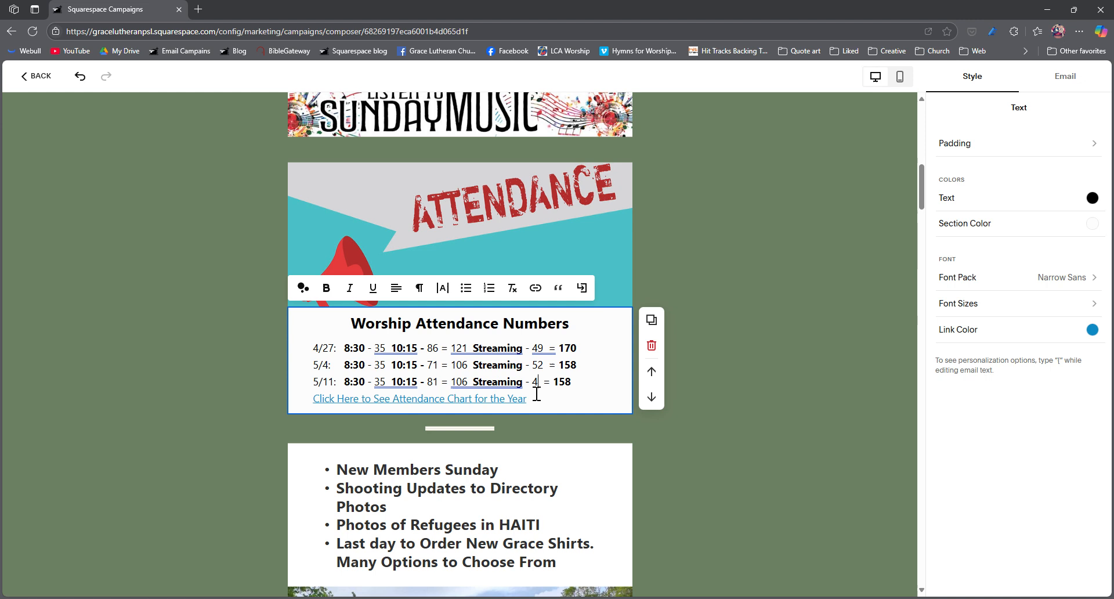
{"action": "left_click_drag", "start_coordinate": [565, 384], "coordinate": [573, 390]}
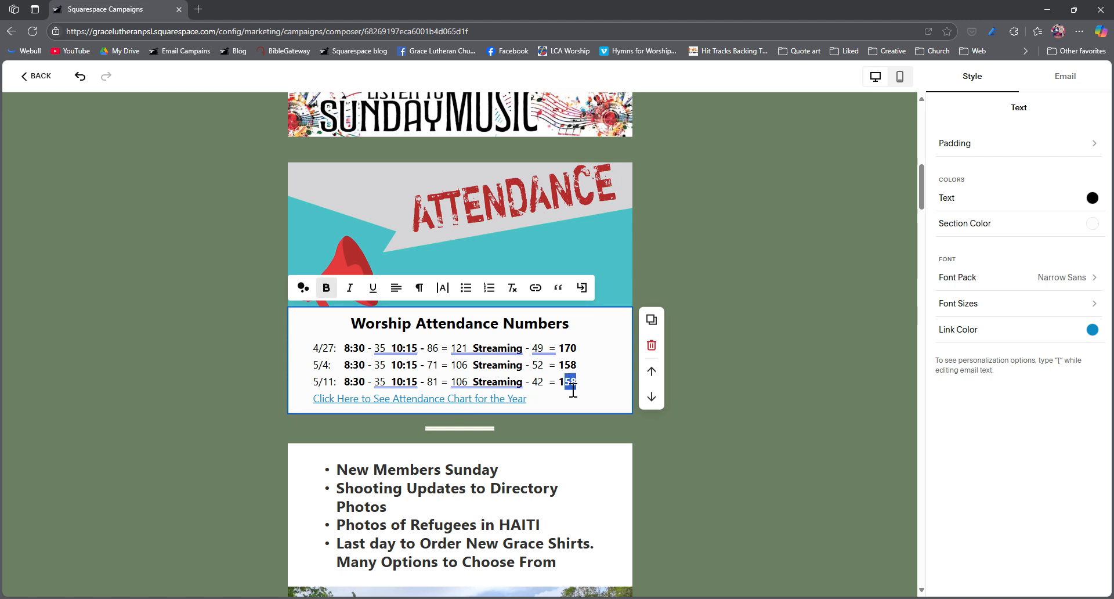
{"action": "type", "text": "60"}
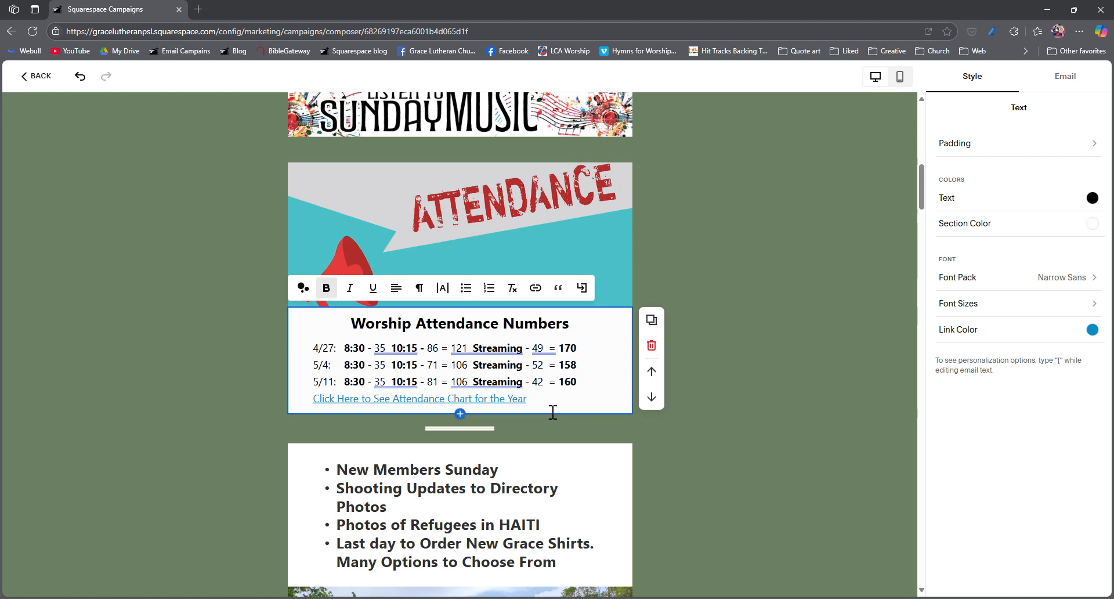
{"action": "left_click", "coordinate": [707, 423]}
{"action": "scroll", "coordinate": [518, 431], "scroll_direction": "down", "scroll_amount": 3}
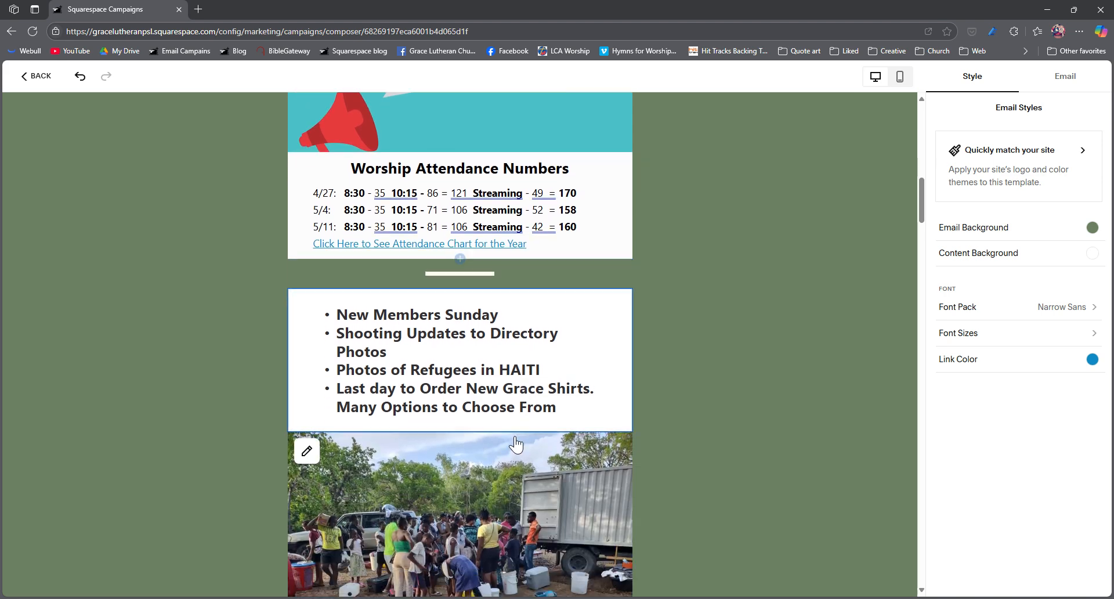
{"action": "scroll", "coordinate": [498, 418], "scroll_direction": "down", "scroll_amount": 3}
{"action": "scroll", "coordinate": [497, 418], "scroll_direction": "up", "scroll_amount": 4}
{"action": "left_click", "coordinate": [461, 330]}
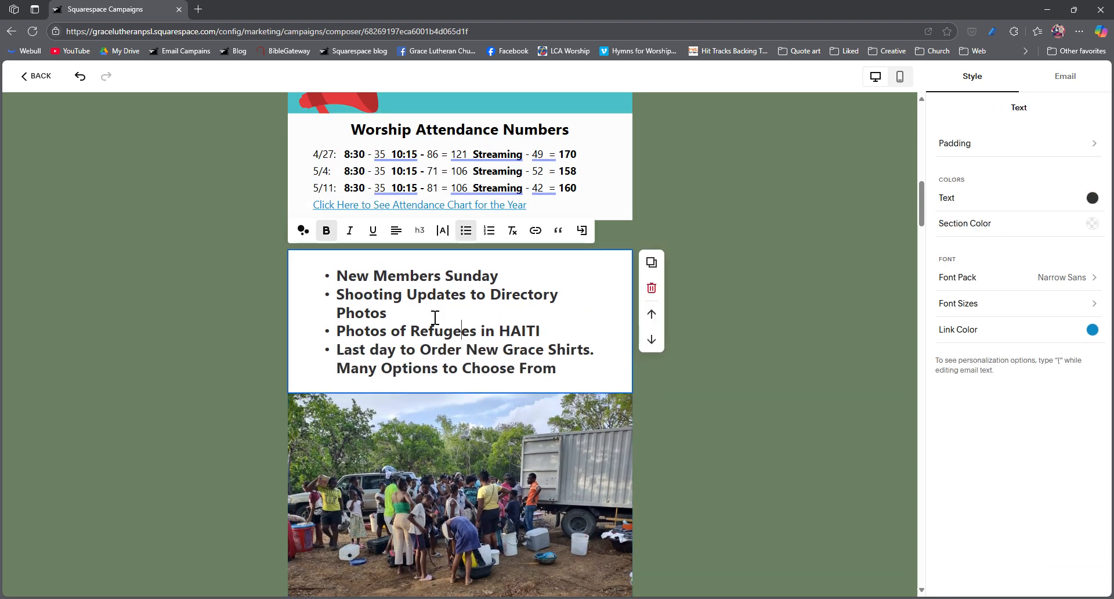
{"action": "left_click_drag", "start_coordinate": [519, 280], "coordinate": [343, 279]}
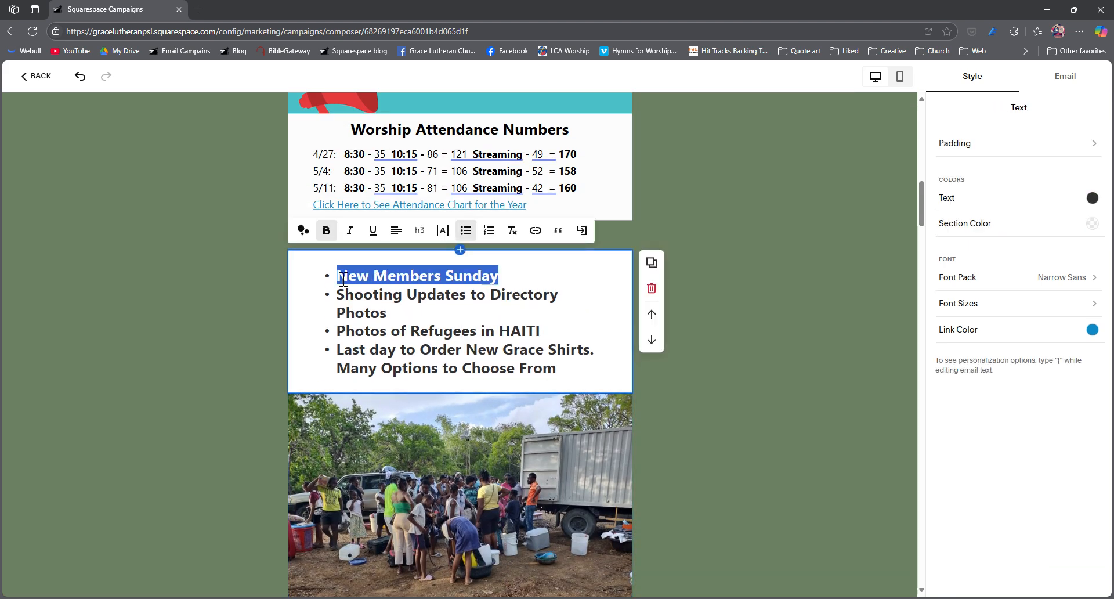
{"action": "key", "text": "BackSpace"}
{"action": "key", "text": "BackSpace"}
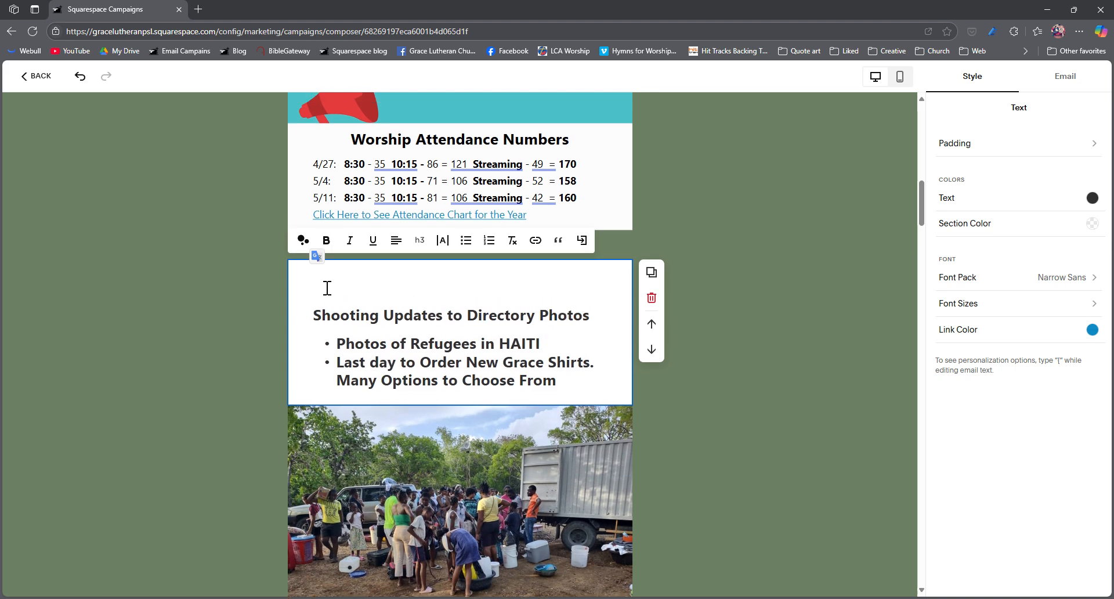
{"action": "key", "text": "ctrl+z"}
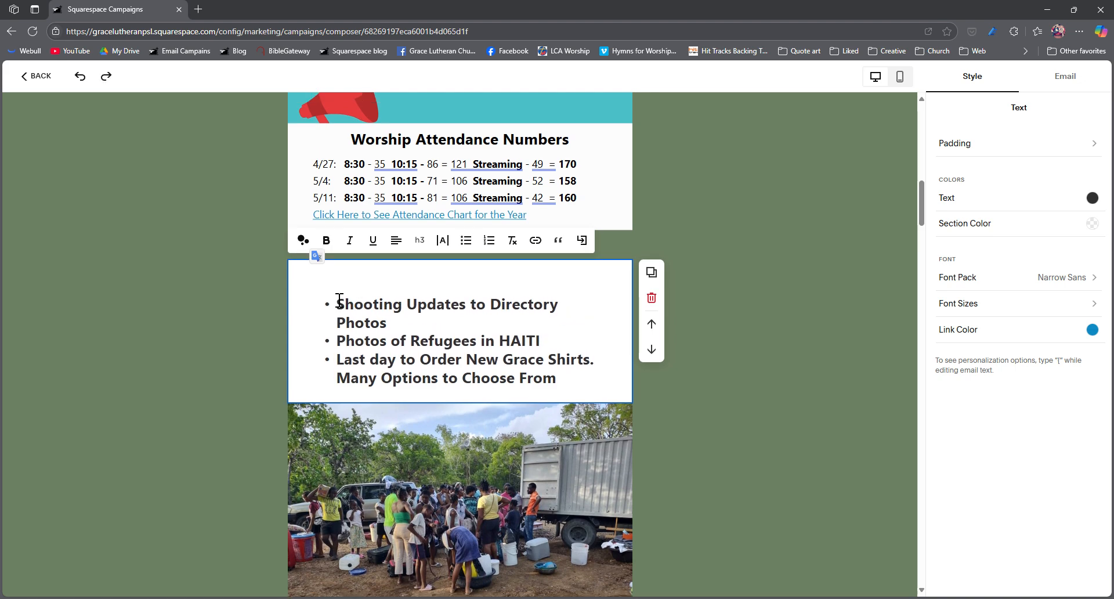
{"action": "key", "text": "ctrl+z"}
Step: Delete the "New Members Sunday" bullet from the announcements list while keeping the remaining items bulleted
{"action": "left_click_drag", "start_coordinate": [338, 279], "coordinate": [510, 279]}
{"action": "key", "text": "BackSpace"}
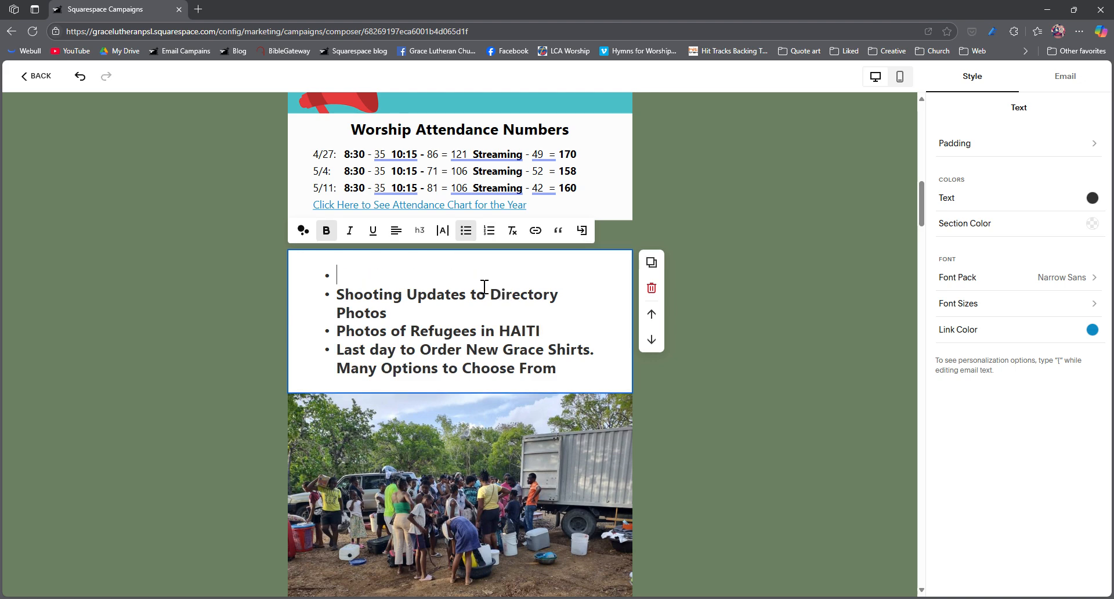
{"action": "key", "text": "Return"}
{"action": "key", "text": "BackSpace"}
{"action": "key", "text": "BackSpace"}
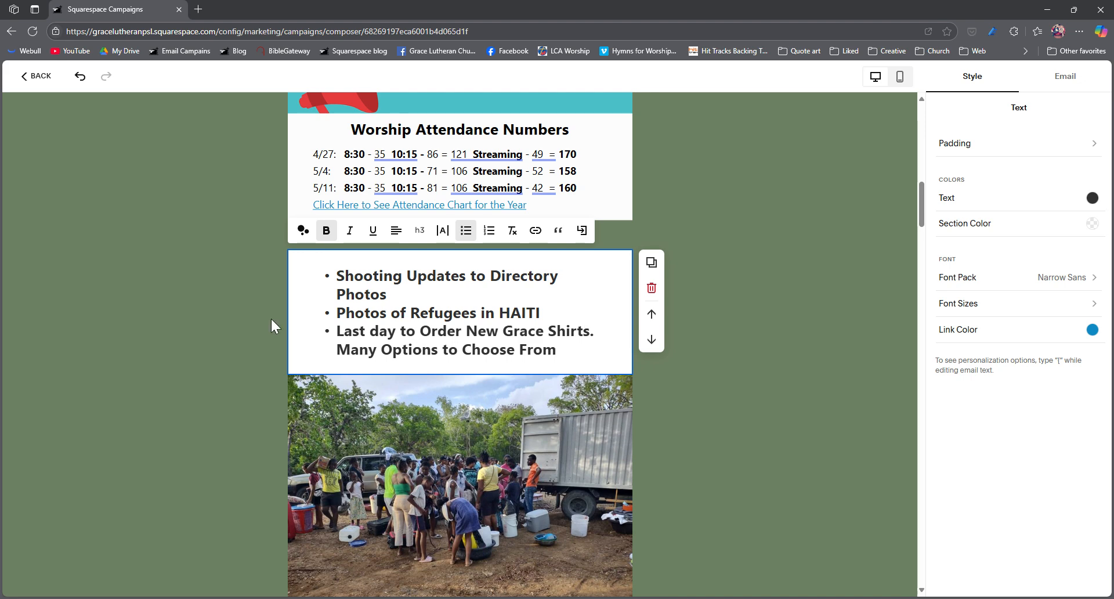
Step: Delete the "Last day to Order New Grace Shirts. Many Options to Choose From" bullet and its leftover blank lines
{"action": "scroll", "coordinate": [333, 331], "scroll_direction": "down", "scroll_amount": 2}
{"action": "scroll", "coordinate": [334, 331], "scroll_direction": "up", "scroll_amount": 3}
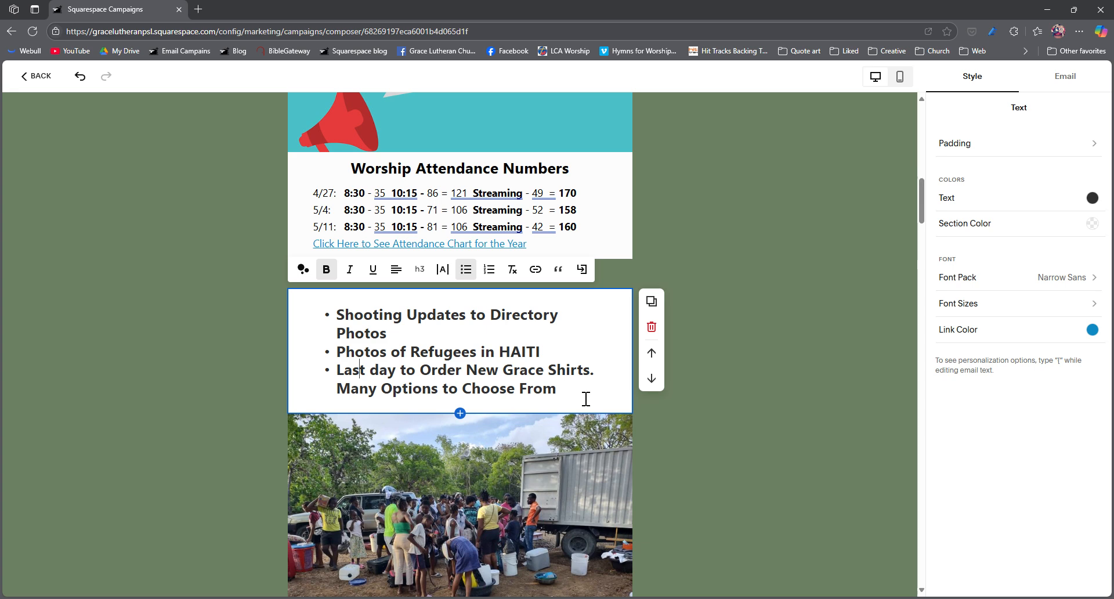
{"action": "left_click_drag", "start_coordinate": [574, 401], "coordinate": [337, 372]}
{"action": "key", "text": "BackSpace"}
{"action": "key", "text": "BackSpace"}
{"action": "key", "text": "BackSpace"}
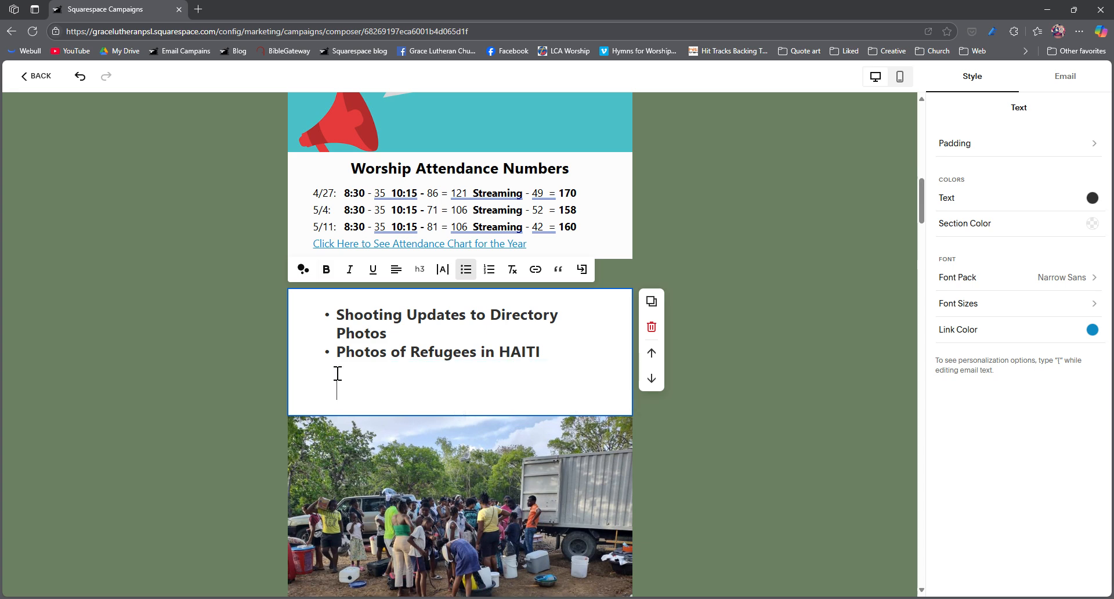
Step: Add the Revelation Ch 1-2 Bible Study, Guys Night photos and May 1 baptism posts to the Situation in Haiti blog block
{"action": "scroll", "coordinate": [393, 393], "scroll_direction": "down", "scroll_amount": 1}
{"action": "scroll", "coordinate": [394, 393], "scroll_direction": "down", "scroll_amount": 6}
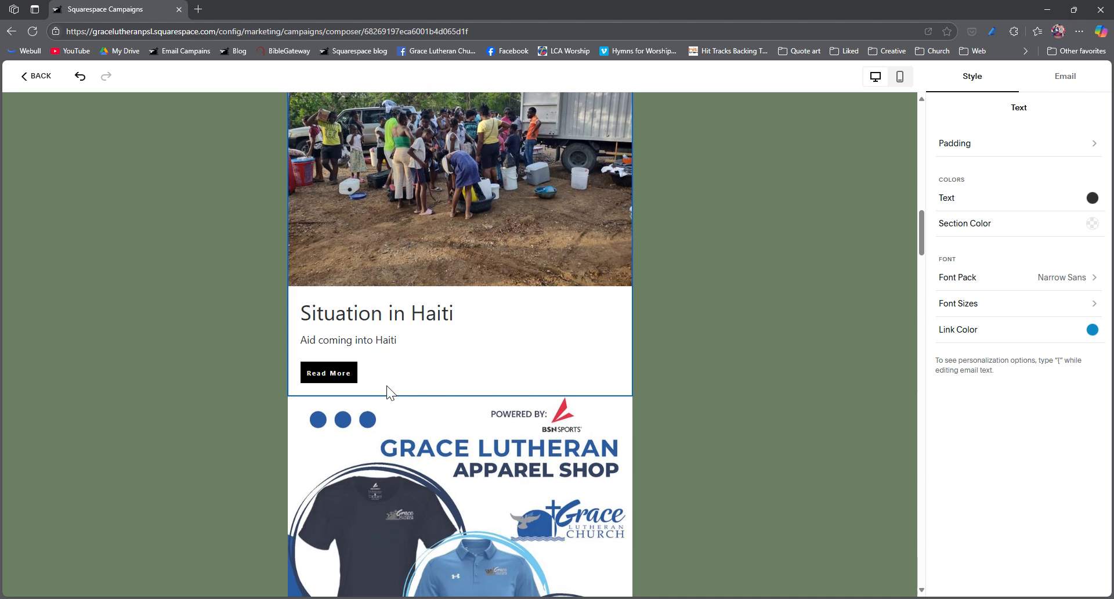
{"action": "scroll", "coordinate": [393, 393], "scroll_direction": "up", "scroll_amount": 4}
{"action": "scroll", "coordinate": [393, 393], "scroll_direction": "up", "scroll_amount": 1}
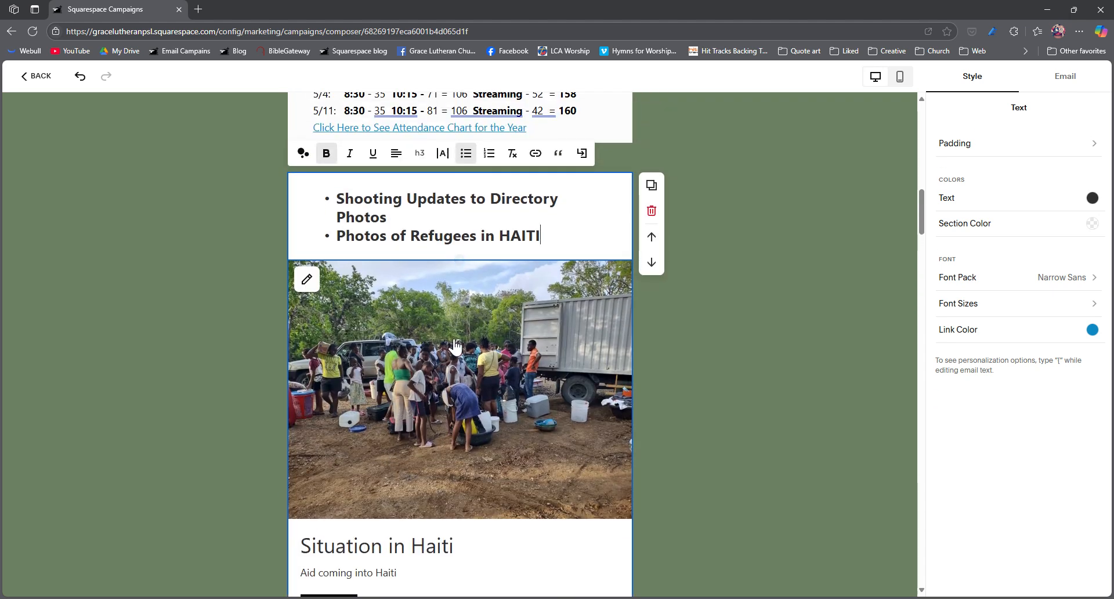
{"action": "left_click", "coordinate": [463, 376]}
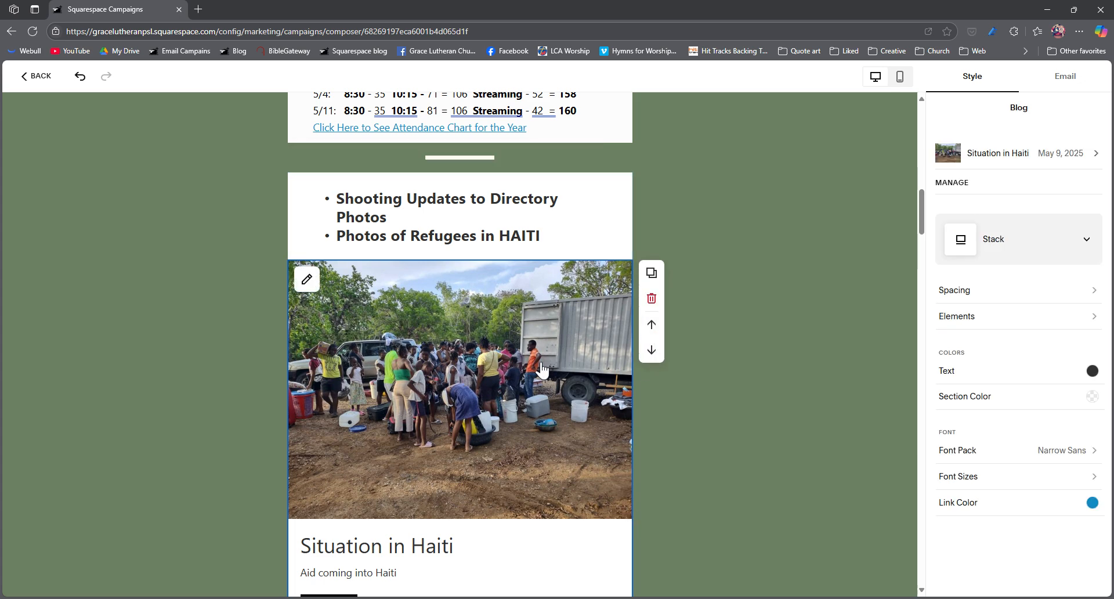
{"action": "left_click", "coordinate": [949, 182]}
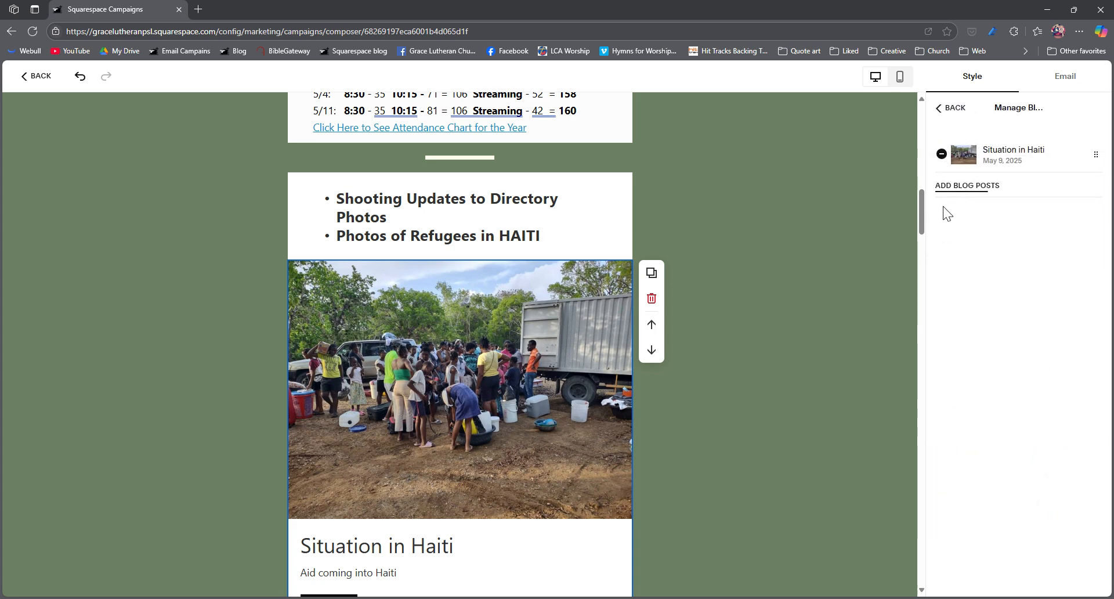
{"action": "left_click", "coordinate": [971, 187]}
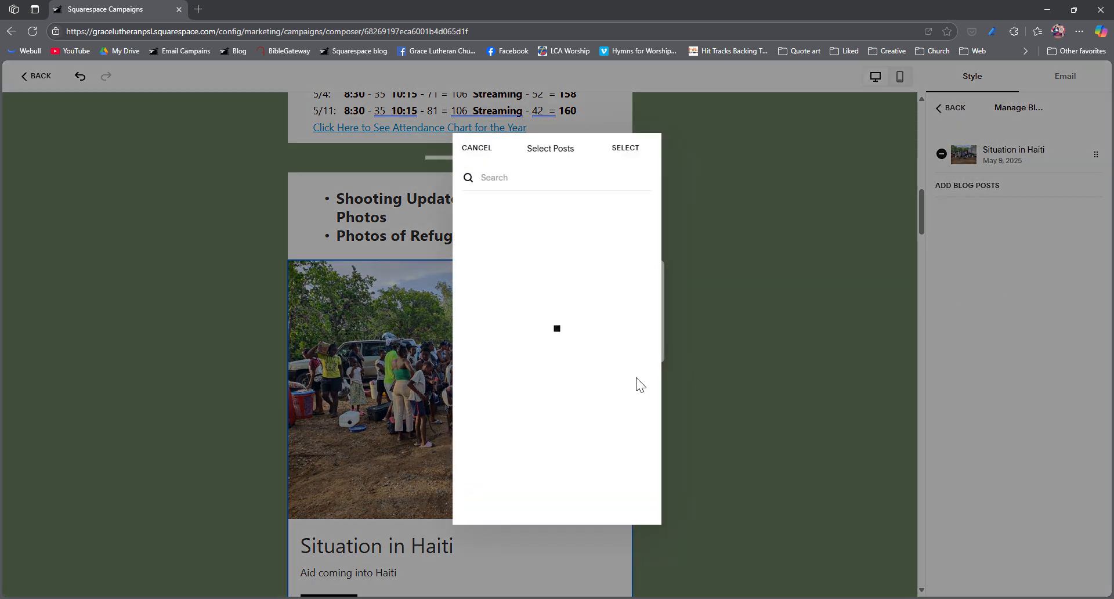
{"action": "left_click", "coordinate": [528, 330]}
{"action": "left_click", "coordinate": [510, 442]}
{"action": "scroll", "coordinate": [511, 442], "scroll_direction": "down", "scroll_amount": 2}
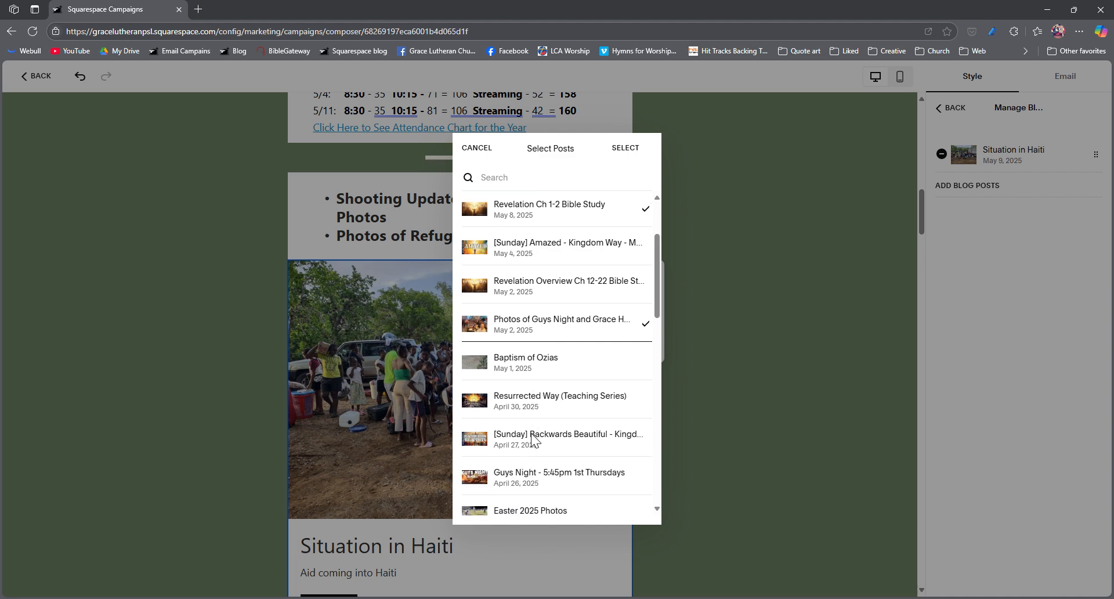
{"action": "left_click", "coordinate": [530, 369]}
{"action": "left_click", "coordinate": [632, 150]}
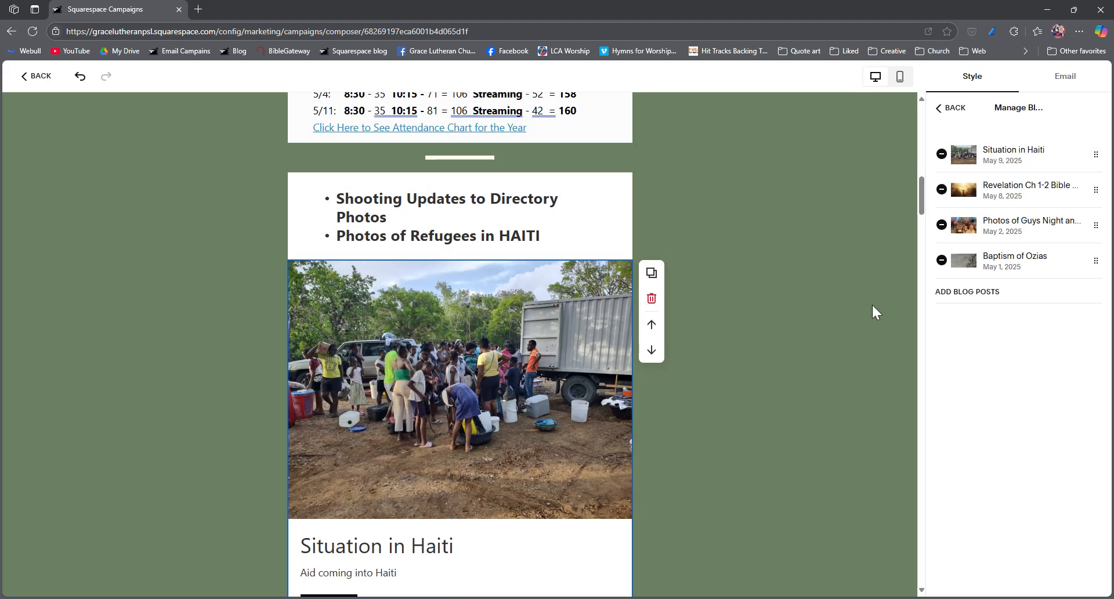
{"action": "left_click", "coordinate": [944, 109]}
{"action": "left_click", "coordinate": [704, 367]}
Step: Remove the May 1 baptism, Guys Night photos and Revelation Ch 1-2 Bible Study posts from the blog block, leaving only Situation in Haiti
{"action": "scroll", "coordinate": [540, 340], "scroll_direction": "down", "scroll_amount": 3}
{"action": "scroll", "coordinate": [540, 340], "scroll_direction": "down", "scroll_amount": 8}
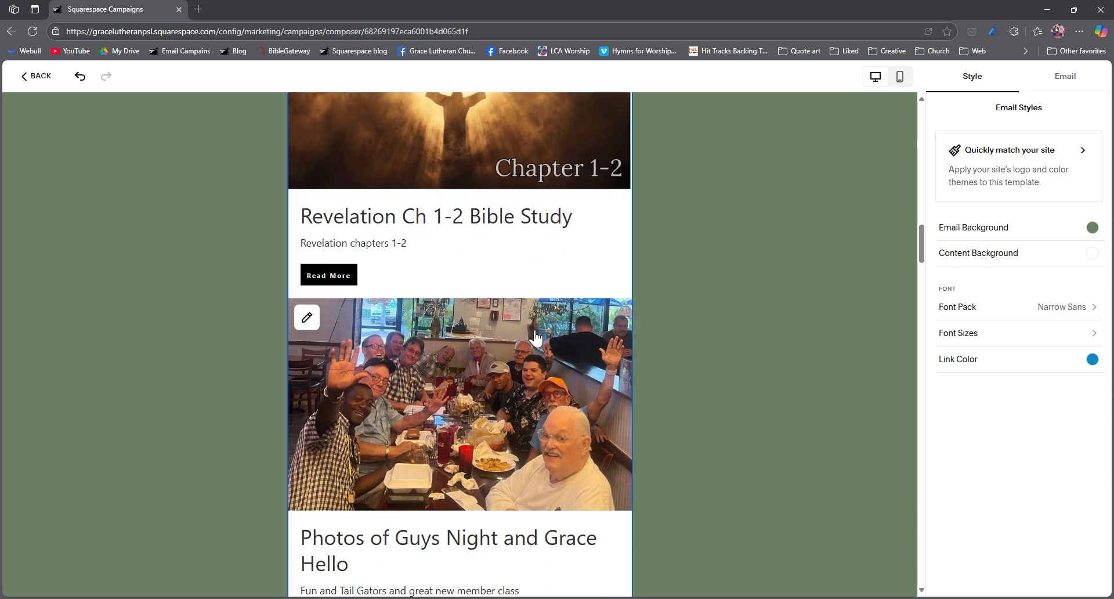
{"action": "scroll", "coordinate": [534, 336], "scroll_direction": "down", "scroll_amount": 3}
{"action": "scroll", "coordinate": [533, 338], "scroll_direction": "up", "scroll_amount": 10}
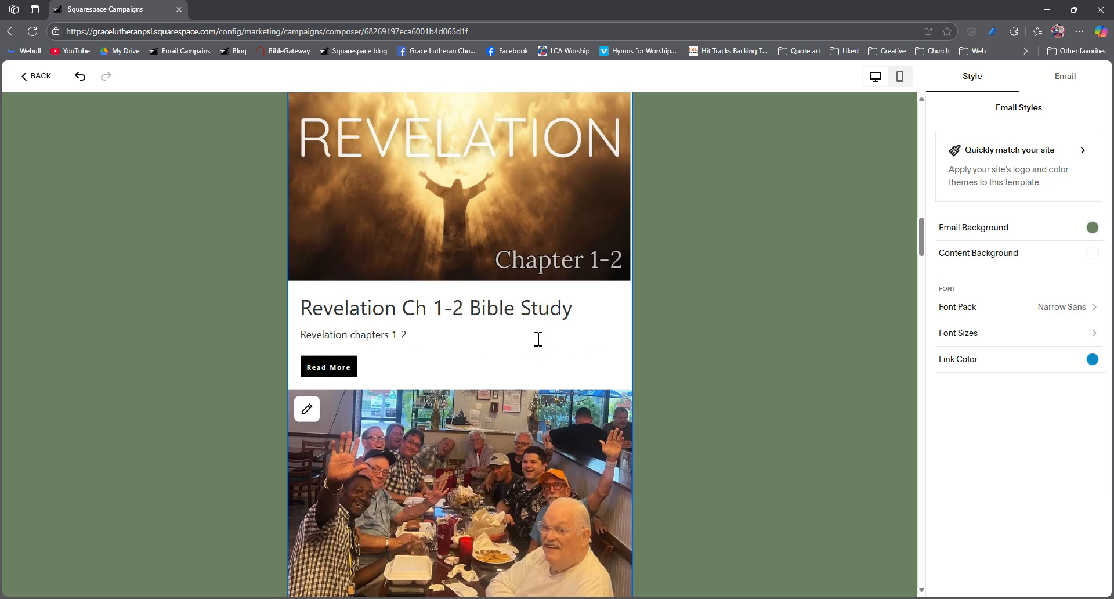
{"action": "scroll", "coordinate": [538, 339], "scroll_direction": "up", "scroll_amount": 3}
{"action": "left_click", "coordinate": [524, 323]}
{"action": "scroll", "coordinate": [526, 323], "scroll_direction": "up", "scroll_amount": 2}
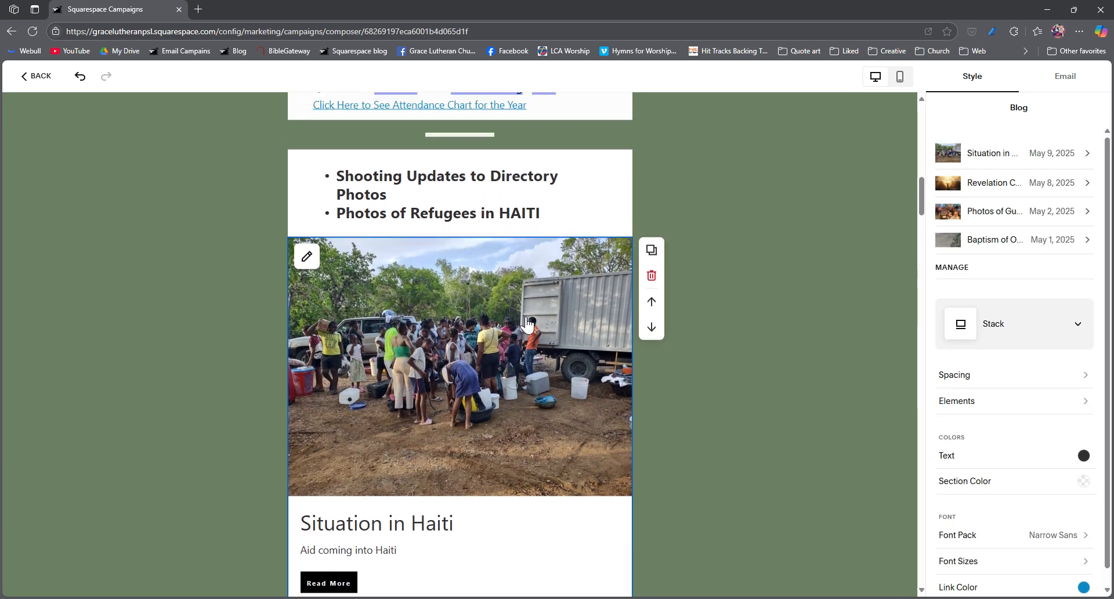
{"action": "scroll", "coordinate": [526, 323], "scroll_direction": "down", "scroll_amount": 1}
{"action": "left_click", "coordinate": [955, 268]}
{"action": "left_click", "coordinate": [941, 260]}
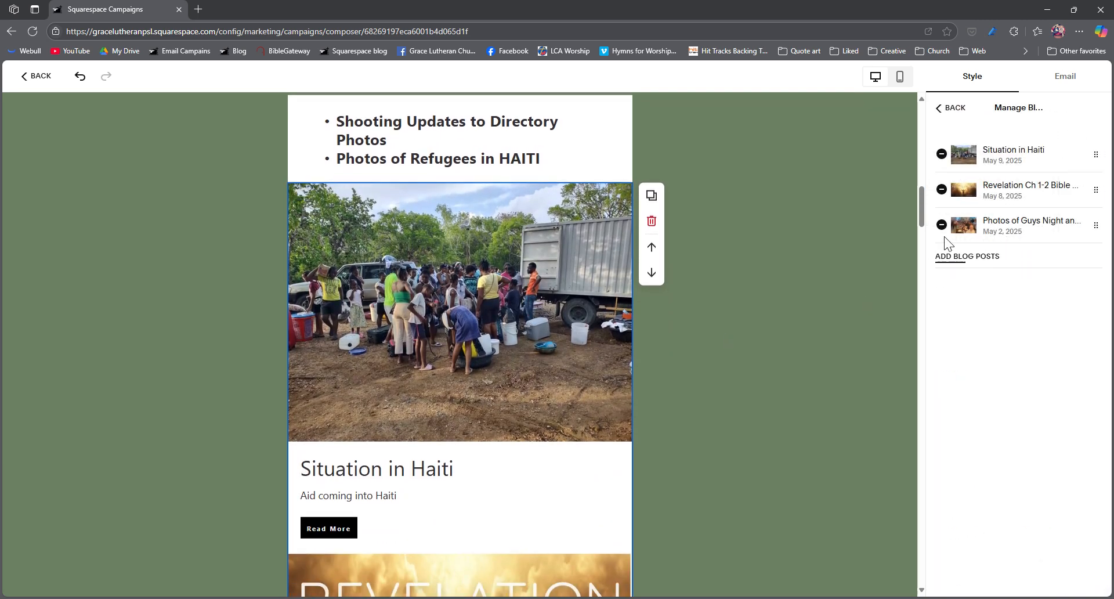
{"action": "left_click", "coordinate": [941, 225]}
{"action": "left_click", "coordinate": [942, 189]}
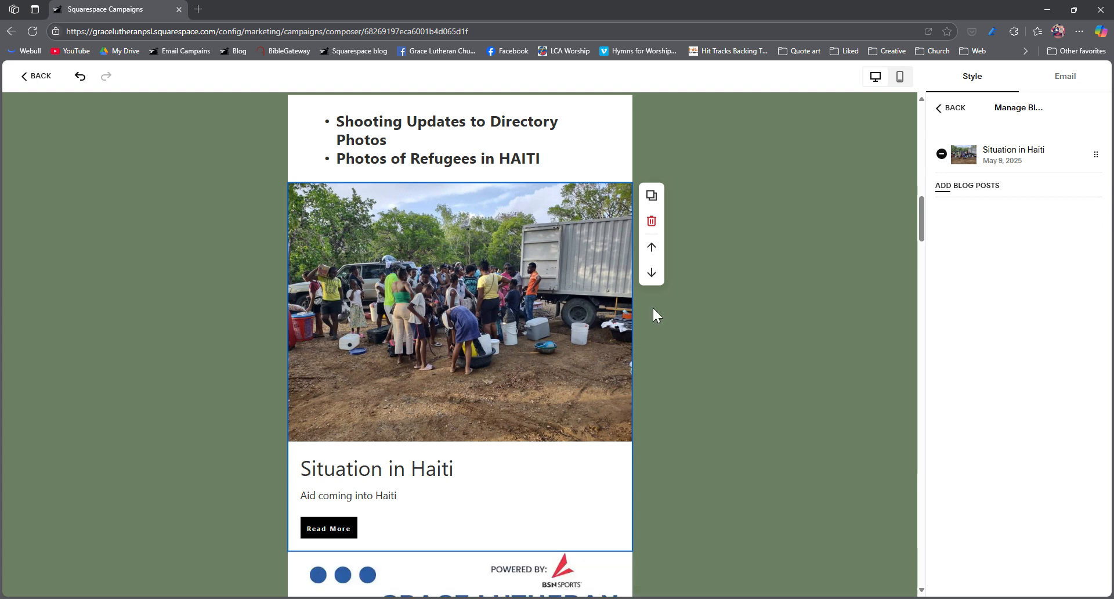
Step: Delete the Grace Lutheran Apparel Shop flyer image and the "Order New Grace Shirts!" block below the Situation in Haiti post
{"action": "left_click", "coordinate": [848, 351]}
{"action": "scroll", "coordinate": [471, 374], "scroll_direction": "down", "scroll_amount": 7}
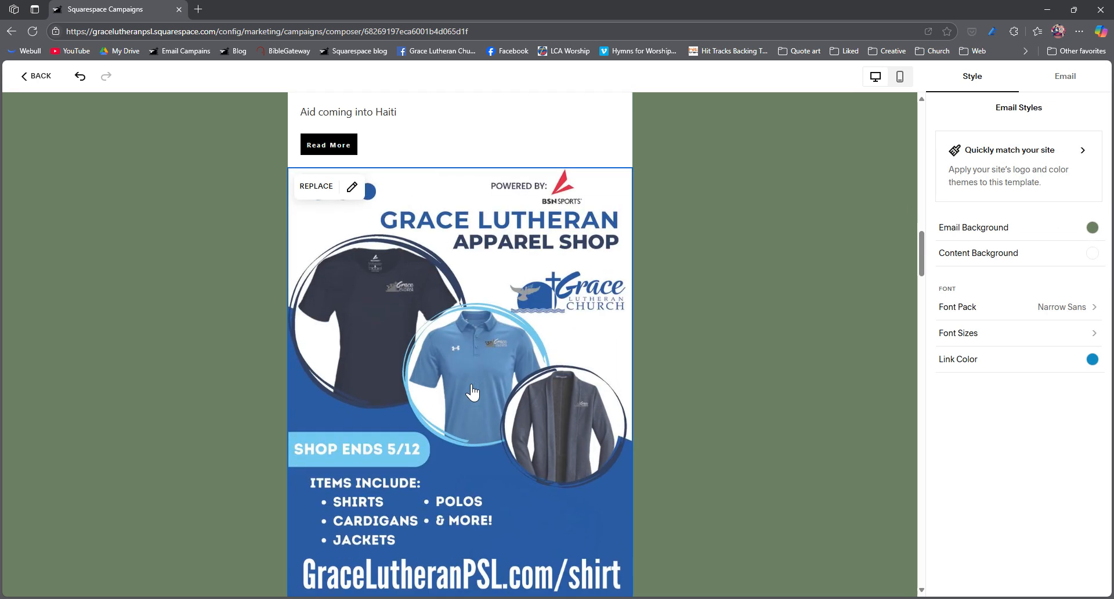
{"action": "left_click", "coordinate": [483, 388]}
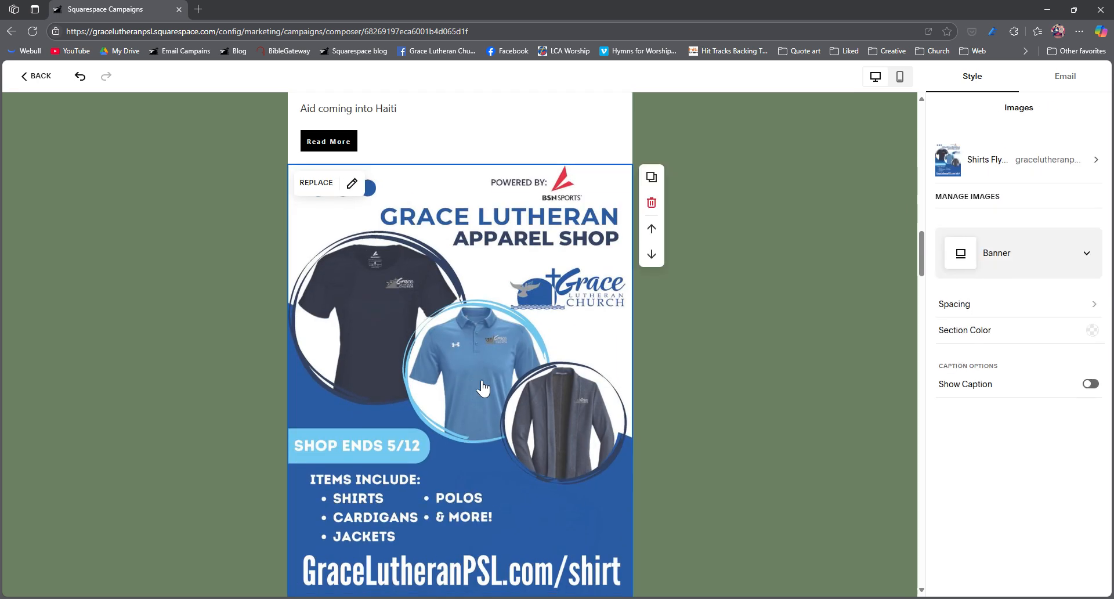
{"action": "left_click", "coordinate": [651, 203]}
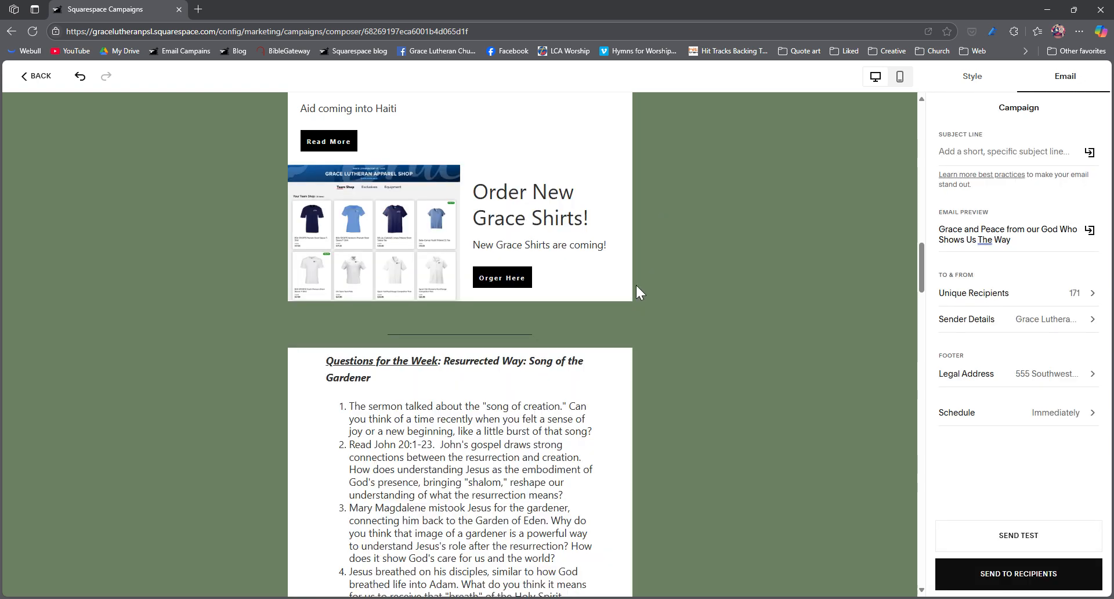
{"action": "left_click", "coordinate": [577, 246]}
{"action": "left_click", "coordinate": [662, 203]}
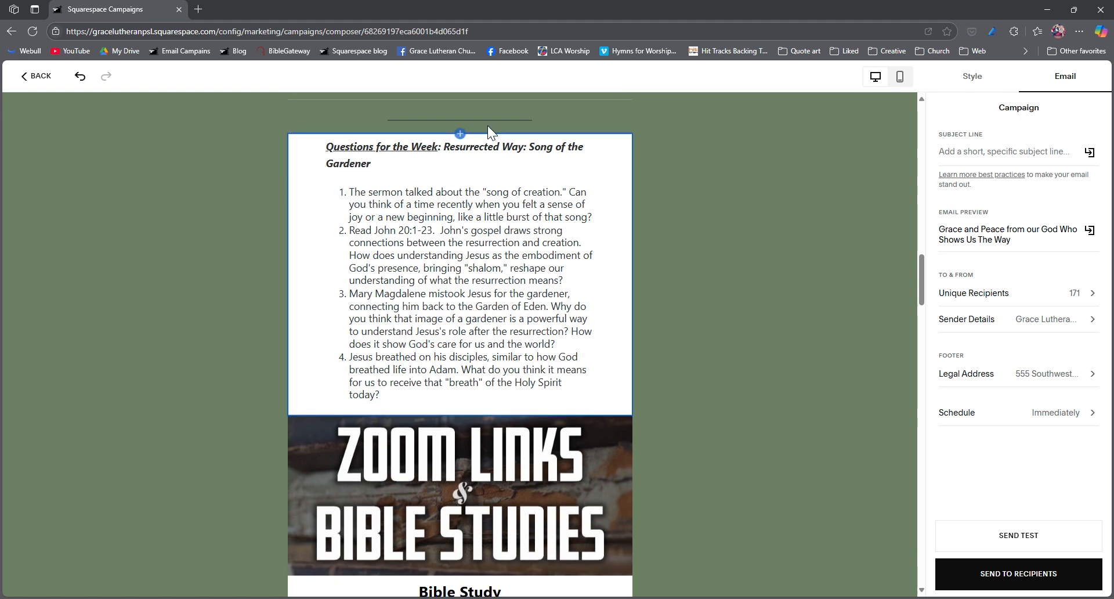
Step: Replace the entire Questions for the Week text with the copied "Resurrected Way: Seeing Emmaus" heading and its four questions
{"action": "left_click", "coordinate": [488, 294]}
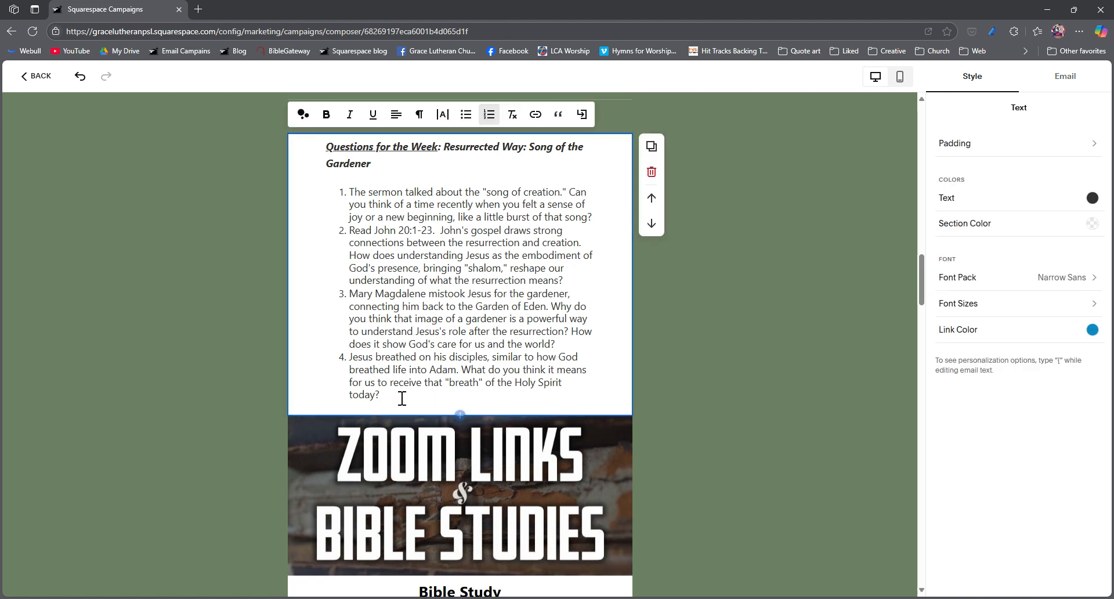
{"action": "left_click_drag", "start_coordinate": [404, 399], "coordinate": [321, 181]}
{"action": "scroll", "coordinate": [321, 181], "scroll_direction": "up", "scroll_amount": 1}
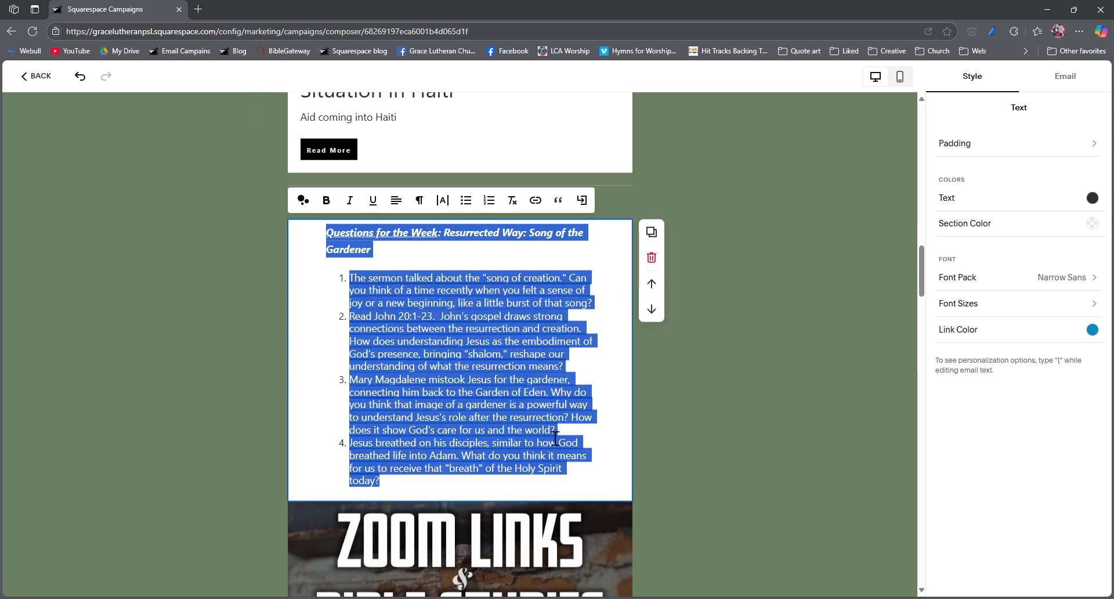
{"action": "left_click", "coordinate": [553, 500]}
{"action": "left_click_drag", "start_coordinate": [372, 485], "coordinate": [352, 404]}
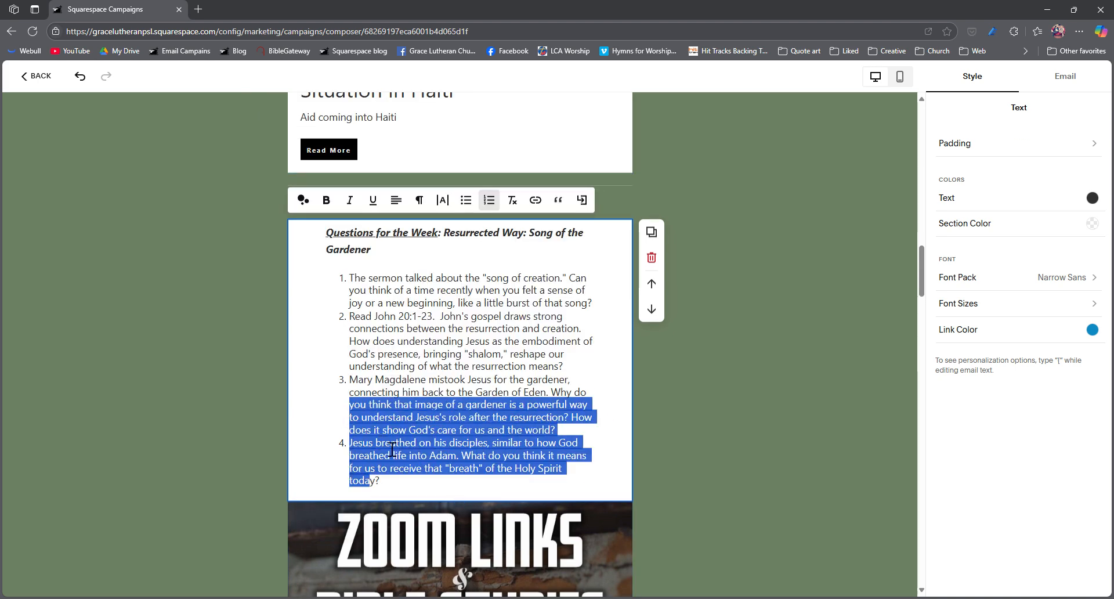
{"action": "left_click_drag", "start_coordinate": [393, 489], "coordinate": [304, 238]}
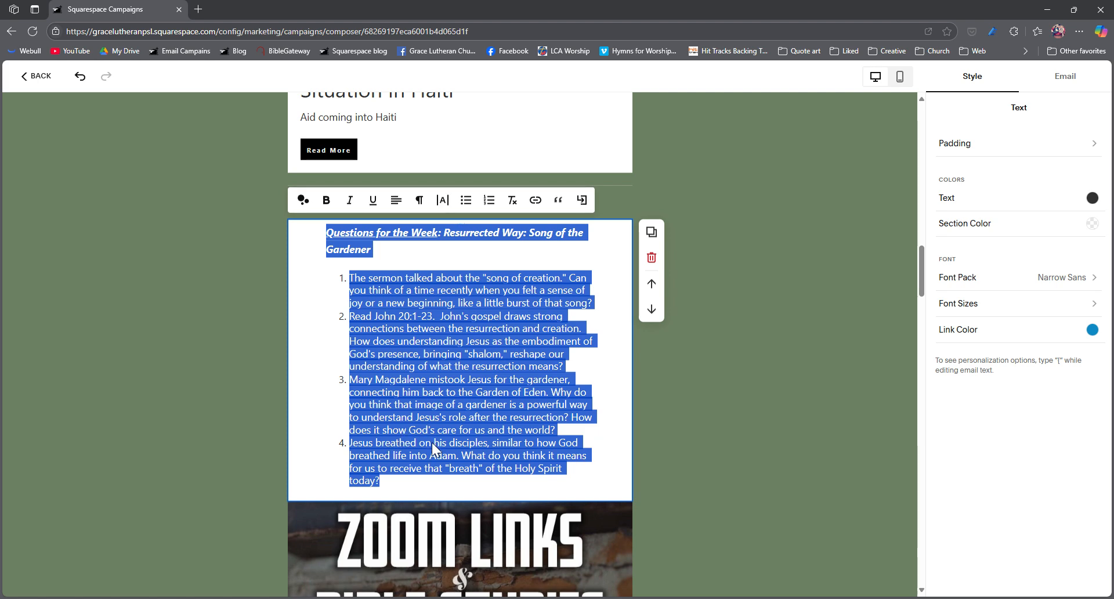
{"action": "key", "text": "ctrl+v"}
Step: Remove the extra blank lines between the Seeing Emmaus heading and the numbered questions
{"action": "left_click", "coordinate": [432, 266]}
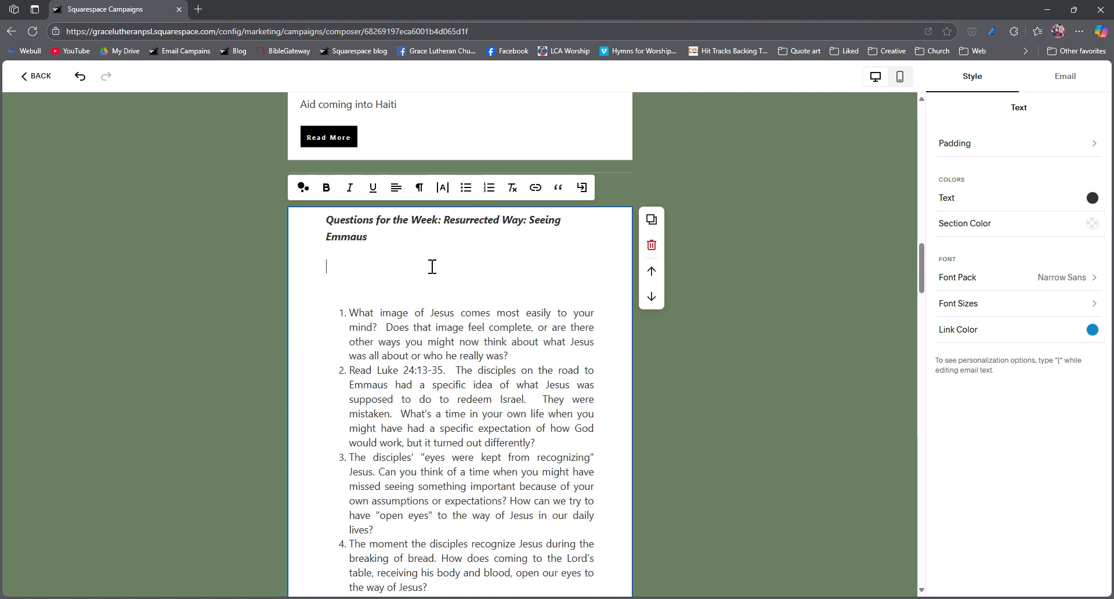
{"action": "key", "text": "BackSpace"}
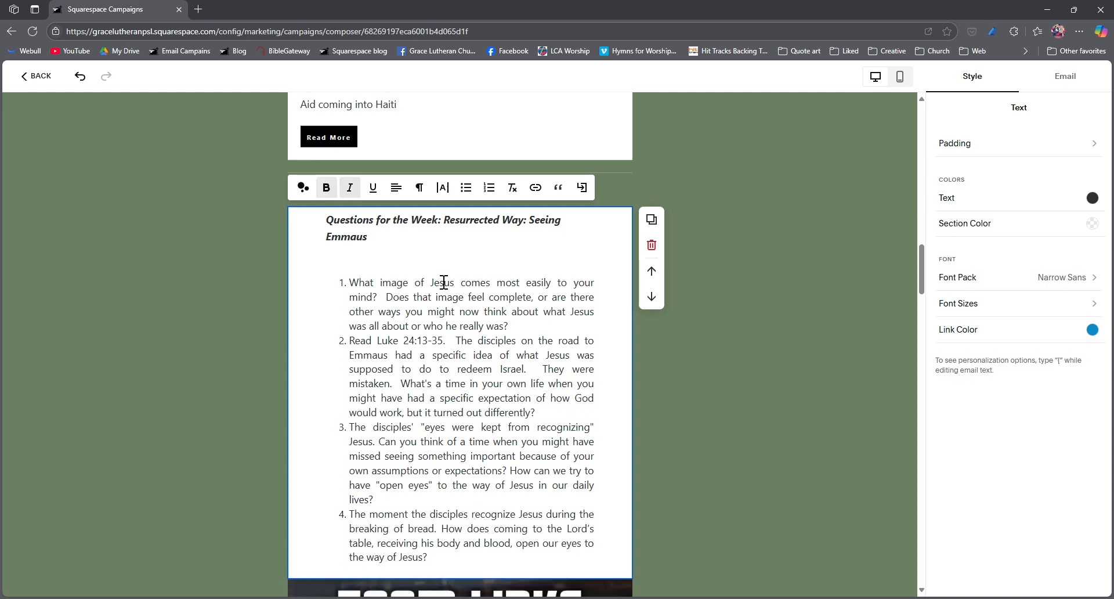
{"action": "left_click", "coordinate": [415, 256]}
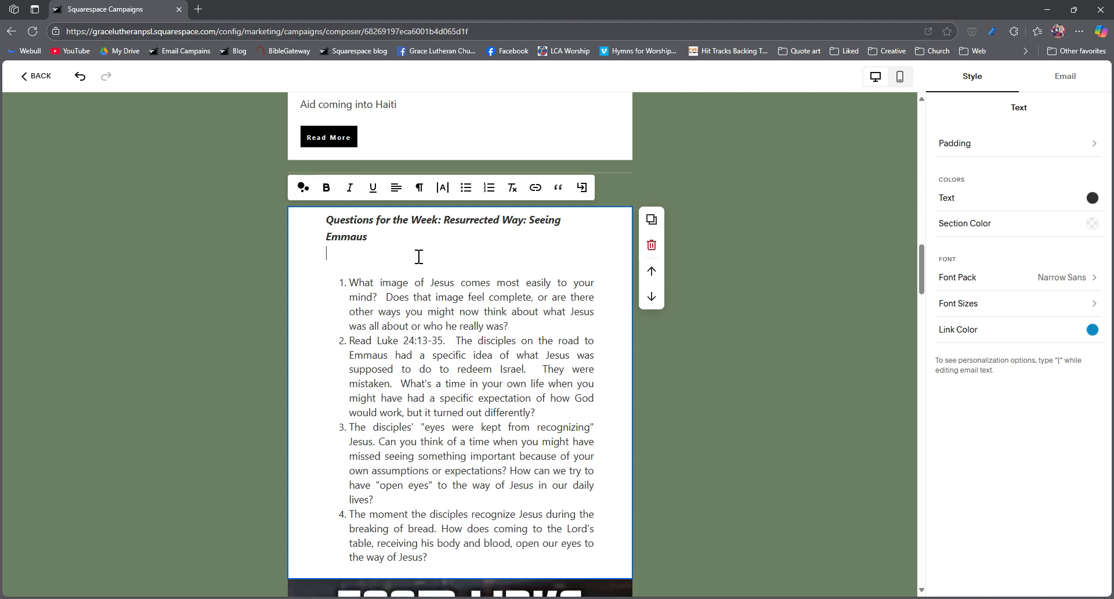
{"action": "key", "text": "BackSpace"}
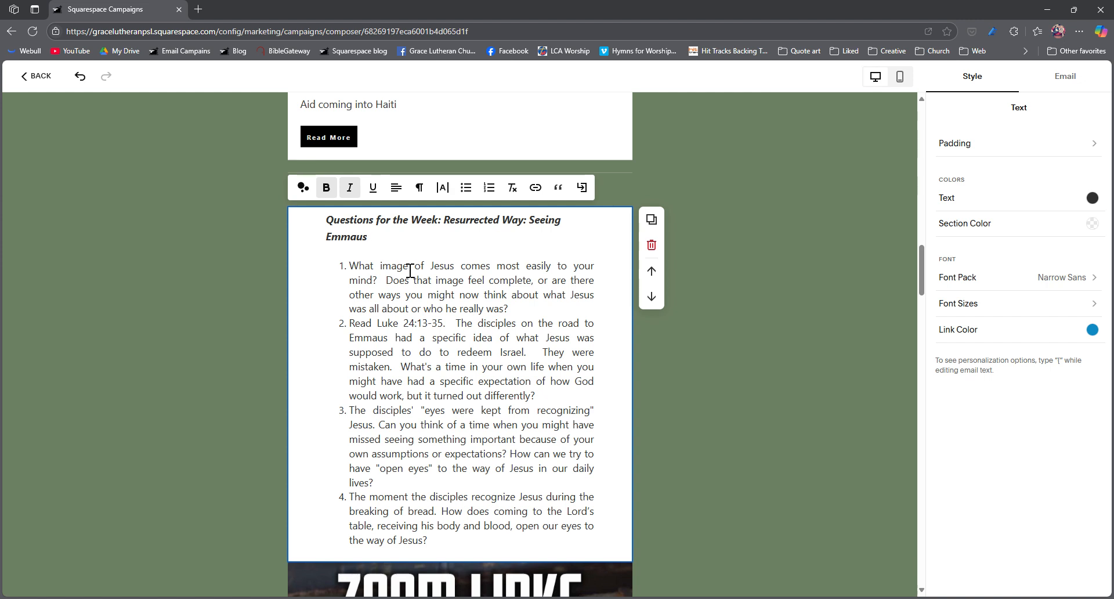
{"action": "key", "text": "Return"}
{"action": "key", "text": "BackSpace"}
Step: Add the bold line "Canceled till July 10th" directly beneath the Bible Study heading, above "Thursdays at 11am"
{"action": "scroll", "coordinate": [409, 270], "scroll_direction": "down", "scroll_amount": 7}
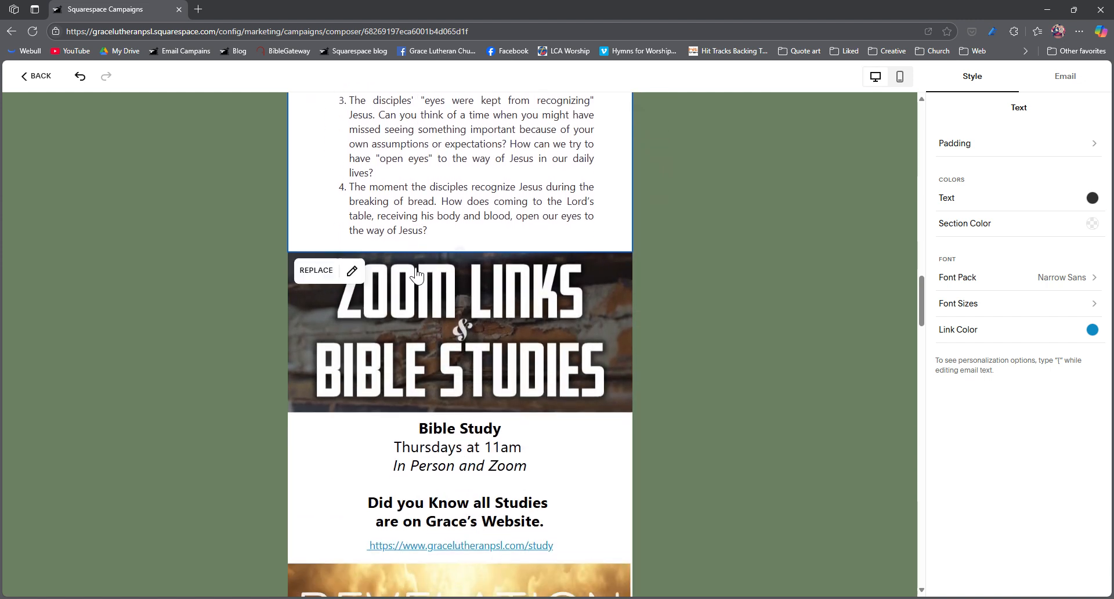
{"action": "left_click", "coordinate": [503, 408]}
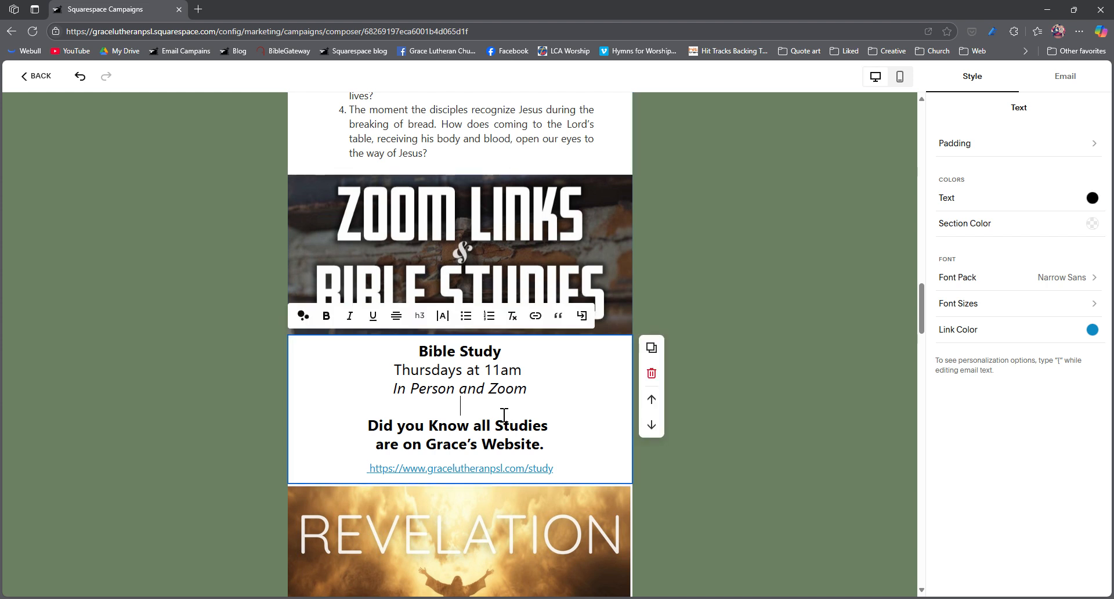
{"action": "left_click", "coordinate": [533, 396]}
{"action": "left_click_drag", "start_coordinate": [534, 397], "coordinate": [400, 383]}
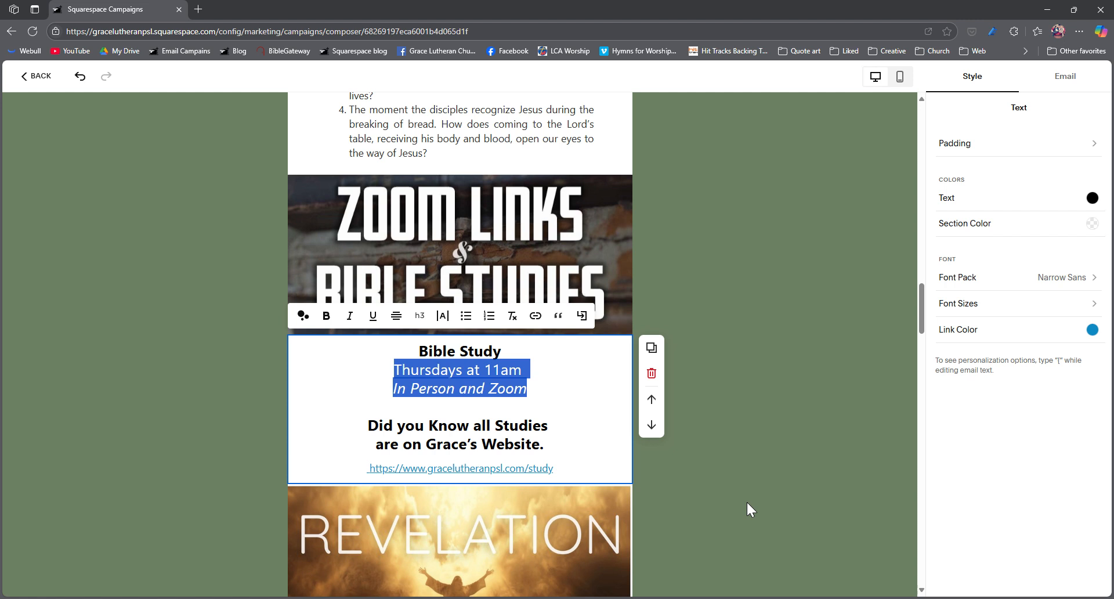
{"action": "left_click", "coordinate": [510, 425]}
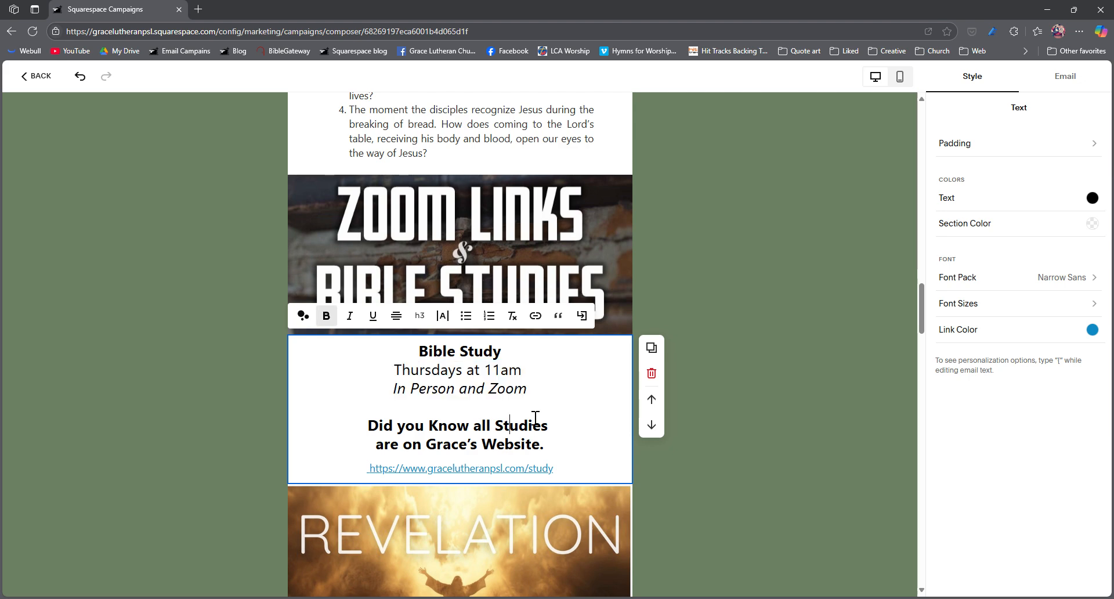
{"action": "left_click", "coordinate": [533, 360]}
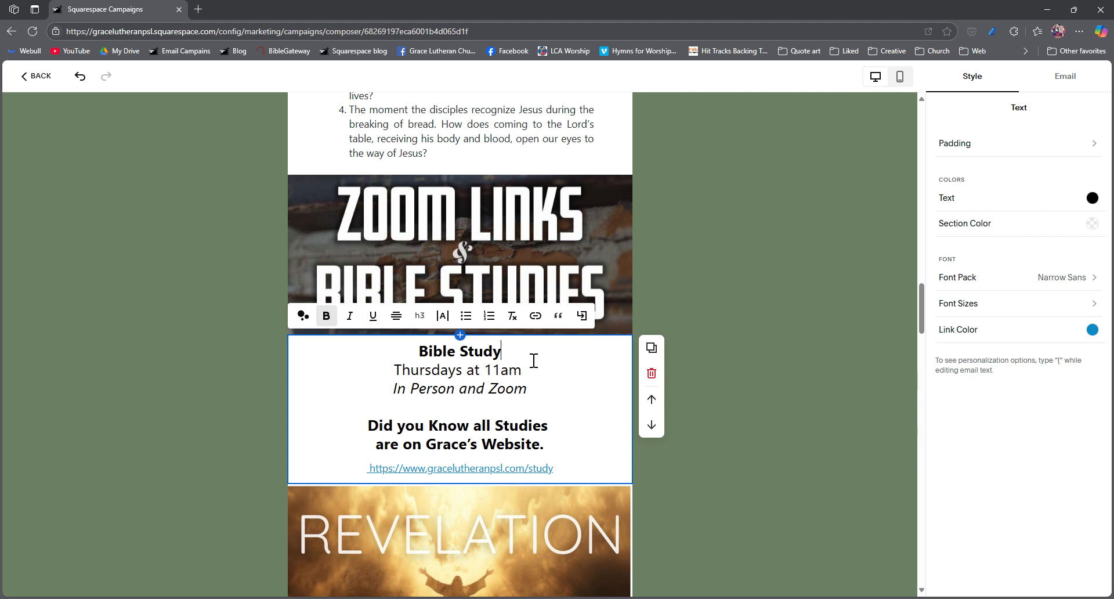
{"action": "key", "text": "Return"}
{"action": "key", "text": "Delete"}
{"action": "key", "text": "Return"}
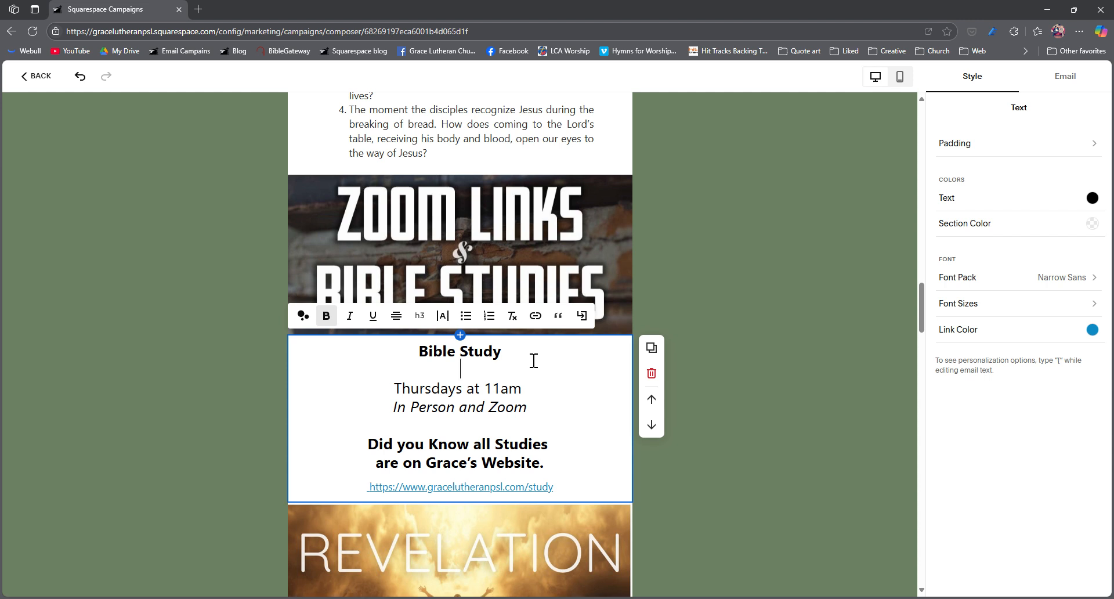
{"action": "type", "text": "Canceled till J"}
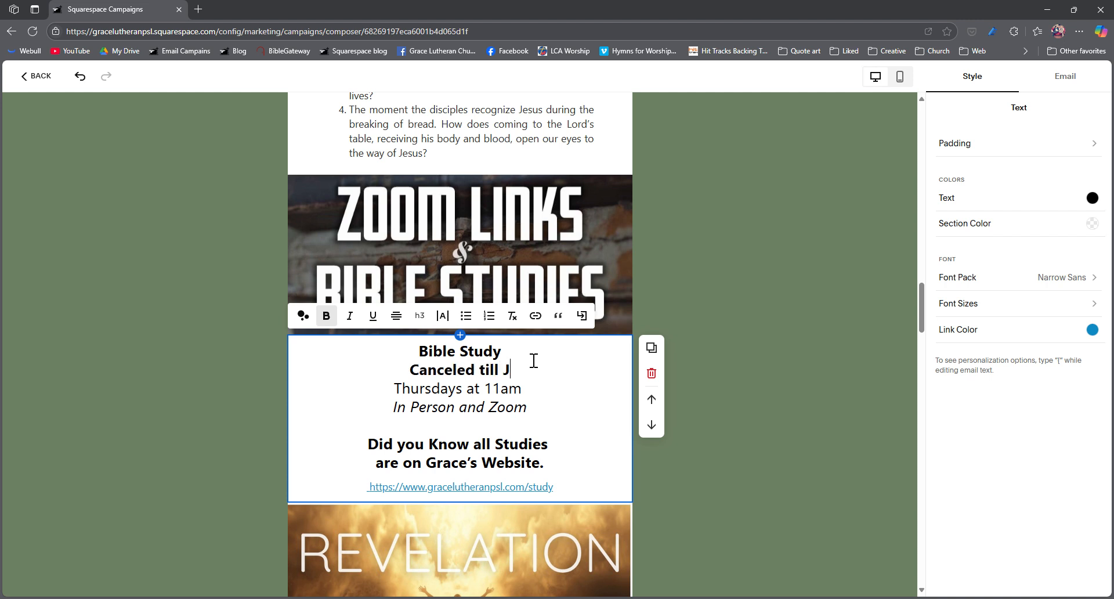
{"action": "type", "text": "uly 10th"}
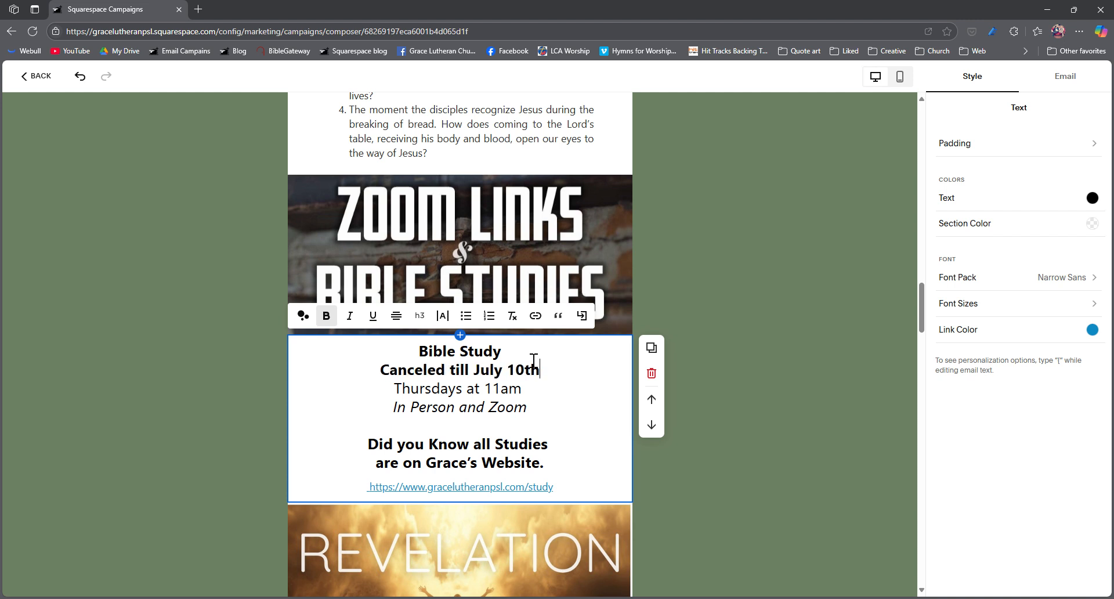
Step: Insert the italic line "Check other bible studies" between "In Person and Zoom" and "Did you Know all Studies"
{"action": "scroll", "coordinate": [533, 406], "scroll_direction": "down", "scroll_amount": 2}
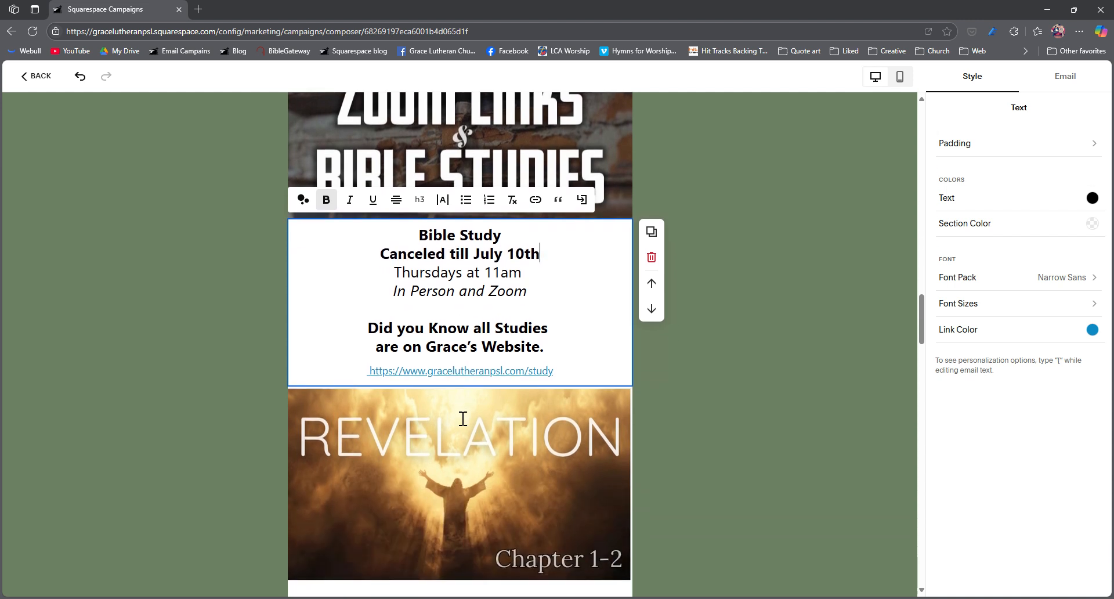
{"action": "left_click", "coordinate": [544, 300]}
{"action": "key", "text": "Return"}
{"action": "key", "text": "Return"}
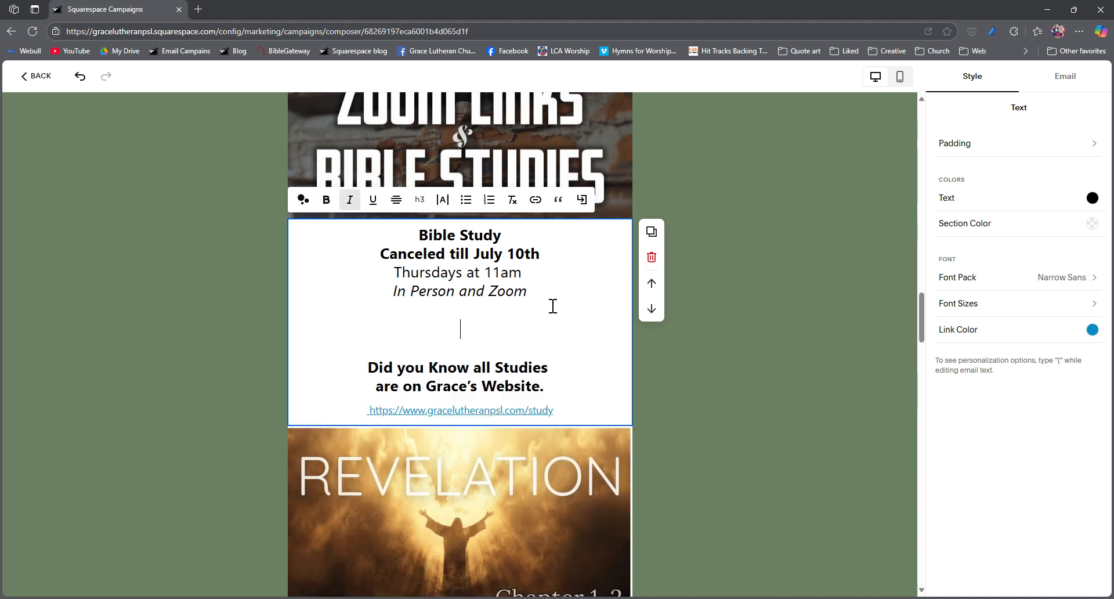
{"action": "type", "text": "Check other bible studies"}
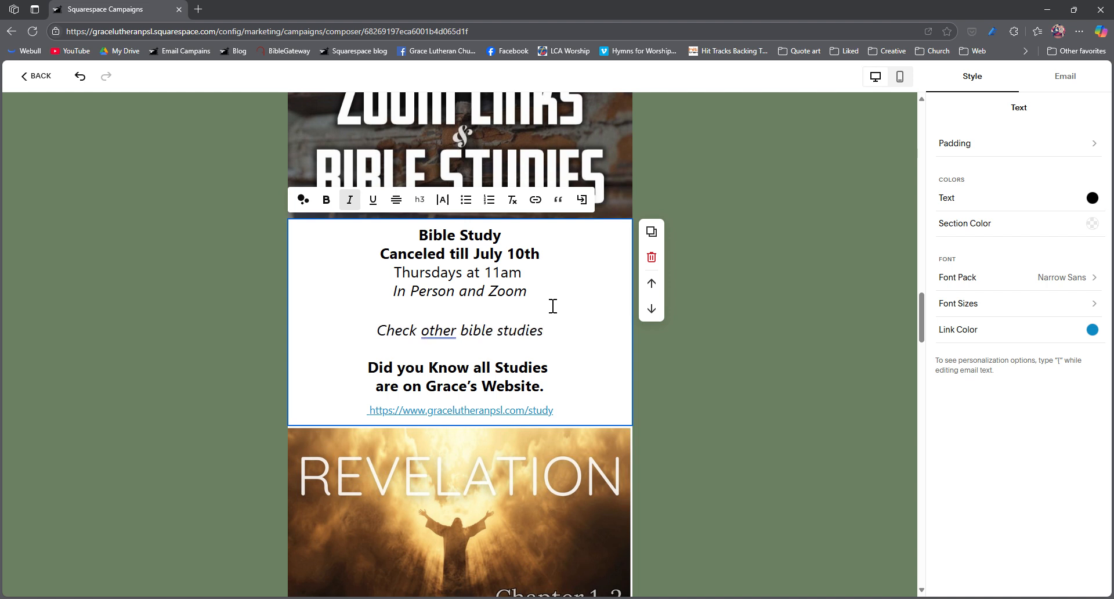
Step: Delete the Revelation Ch 1-2 Bible Study blog block beneath the Bible Study text
{"action": "scroll", "coordinate": [553, 306], "scroll_direction": "down", "scroll_amount": 2}
{"action": "left_click", "coordinate": [548, 445]}
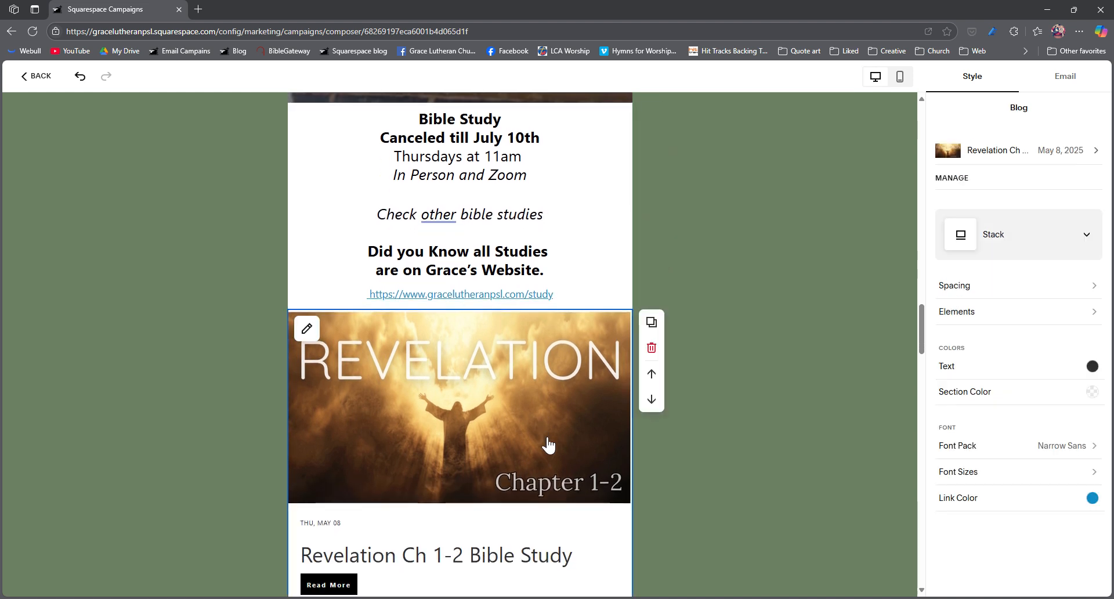
{"action": "scroll", "coordinate": [545, 444], "scroll_direction": "down", "scroll_amount": 1}
{"action": "scroll", "coordinate": [548, 430], "scroll_direction": "up", "scroll_amount": 1}
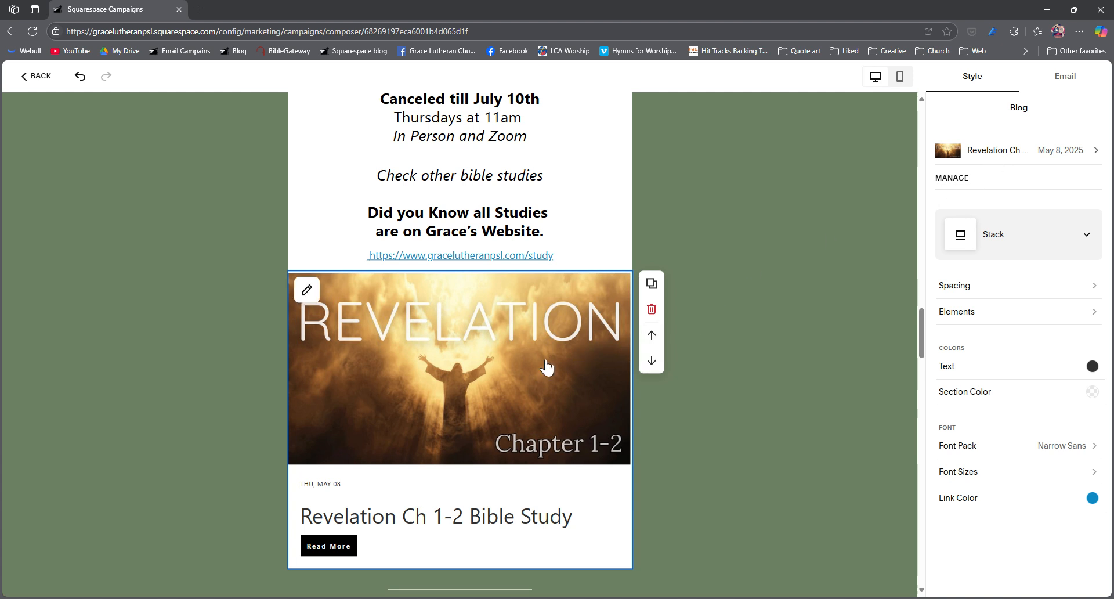
{"action": "left_click", "coordinate": [651, 308]}
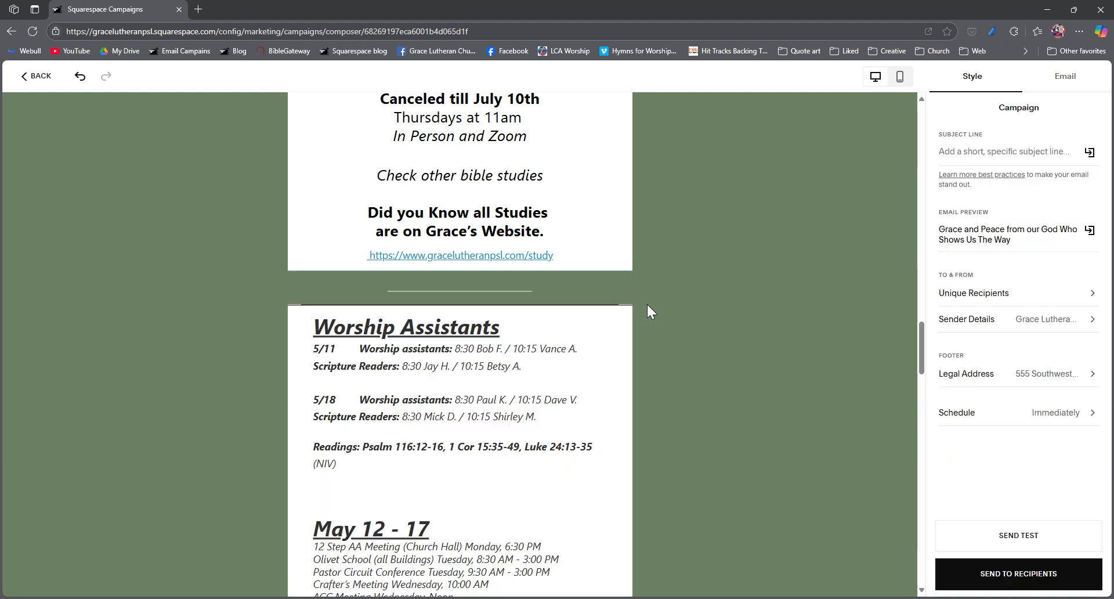
Step: Replace the Worship Assistants schedule with the copied 5/18 and 5/25 entries and readings Psalm 25:1-7, 1 Cor 15: 29-34, John 21:15-19
{"action": "scroll", "coordinate": [464, 355], "scroll_direction": "down", "scroll_amount": 1}
{"action": "left_click", "coordinate": [429, 322]}
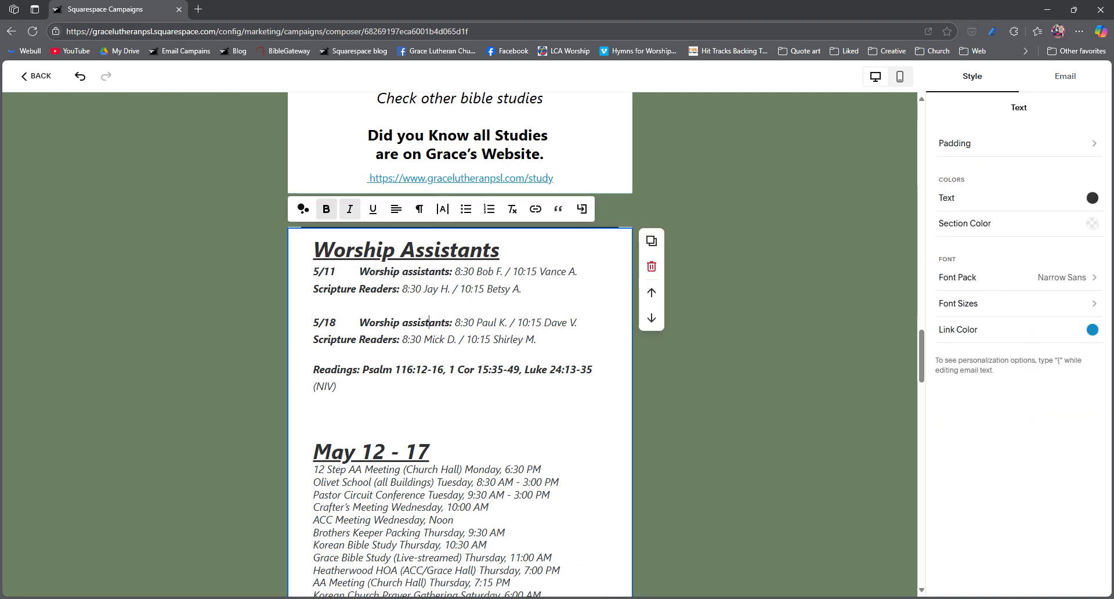
{"action": "key", "text": "alt+Tab"}
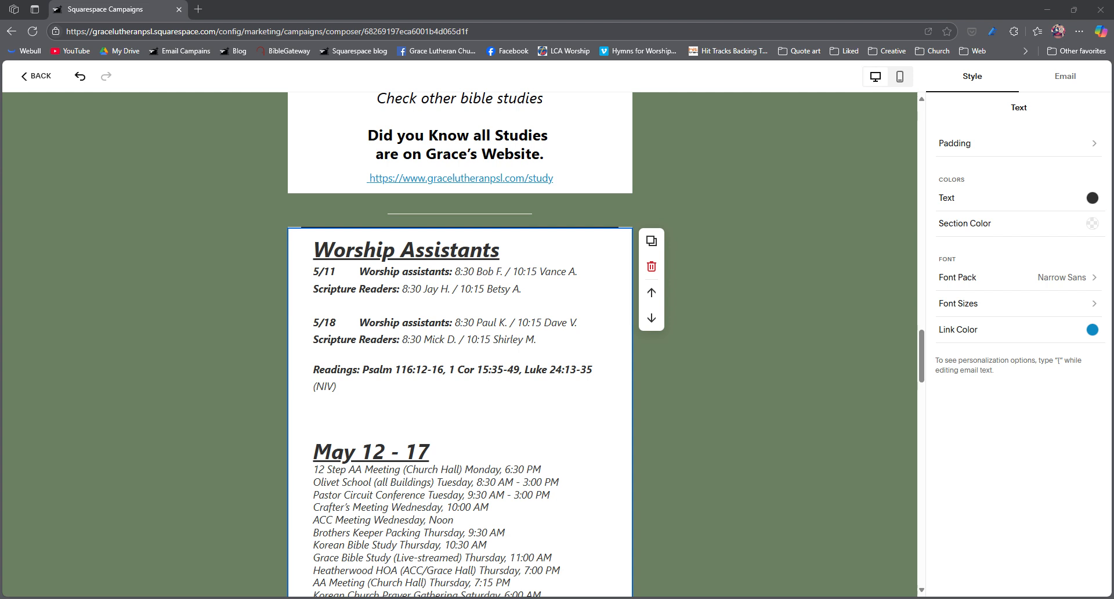
{"action": "left_click", "coordinate": [355, 397]}
{"action": "left_click_drag", "start_coordinate": [356, 398], "coordinate": [302, 274]}
{"action": "type", "text": "5/18\tWorship assistants: 8:30 Paul K. / 10:15 Kevin G.  \tScripture Readers: 8:30 Mickey D. / 10:15 Shirley M.    5/25\tWorship assistants: 8:30 Bob F. / 10:15 Mike P. \tScripture Readers: 8:30 Judy F. / 10:15 Heather P.  Readings: Psalm 25:1-7, 1 Cor 15: 29-34, John 21:15-19 (NIV)"}
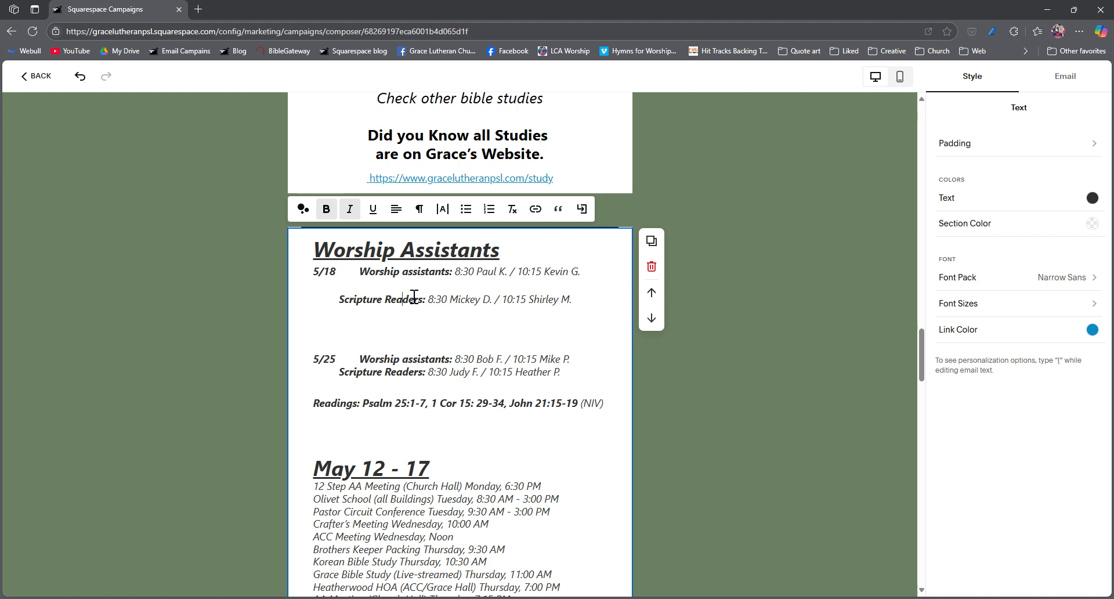
Step: Place the 5/18 Scripture Readers text on its own unindented line directly beneath the 5/18 worship assistants
{"action": "left_click", "coordinate": [602, 281]}
{"action": "key", "text": "Delete"}
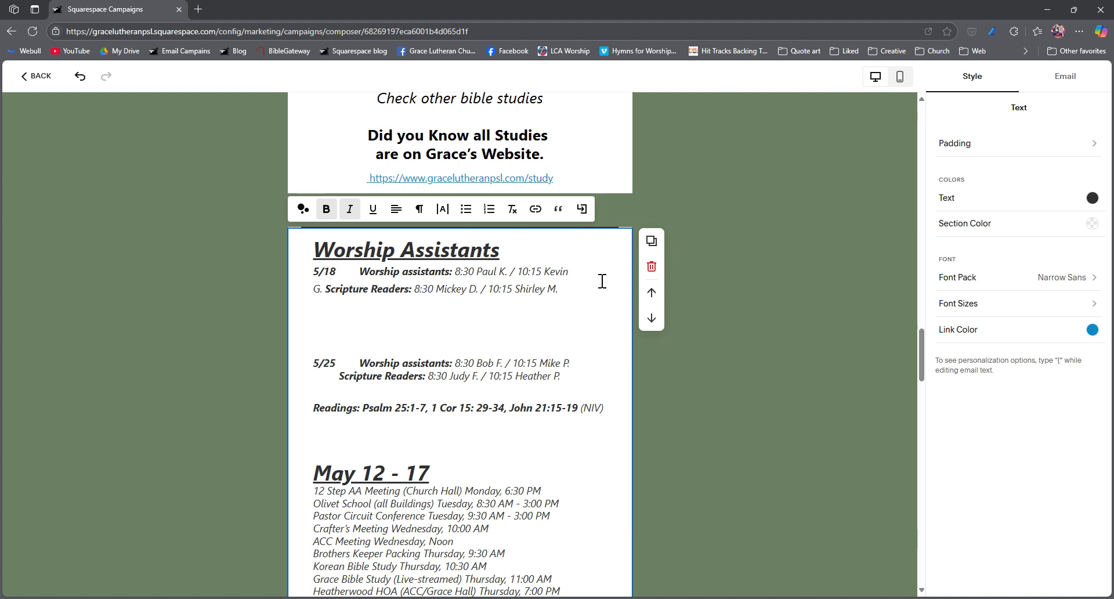
{"action": "key", "text": "shift+Return"}
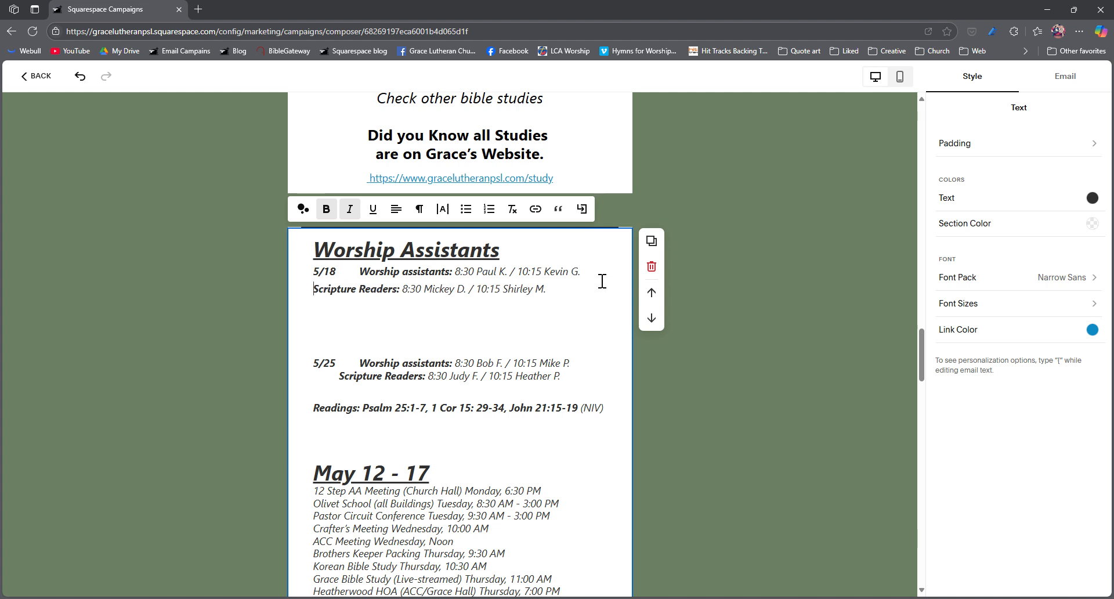
Step: Remove the surplus blank lines before the 5/25 entry, before the Readings line and above the "May 12 - 17" heading
{"action": "left_click", "coordinate": [490, 319]}
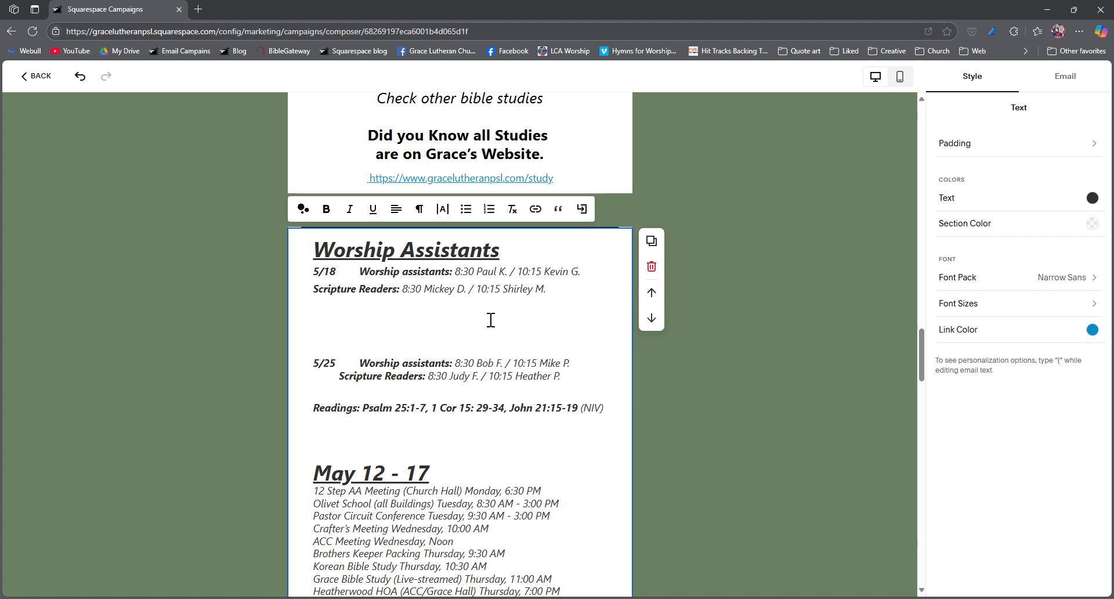
{"action": "key", "text": "Delete"}
{"action": "key", "text": "Delete"}
{"action": "key", "text": "Delete"}
{"action": "key", "text": "Down"}
{"action": "key", "text": "Down"}
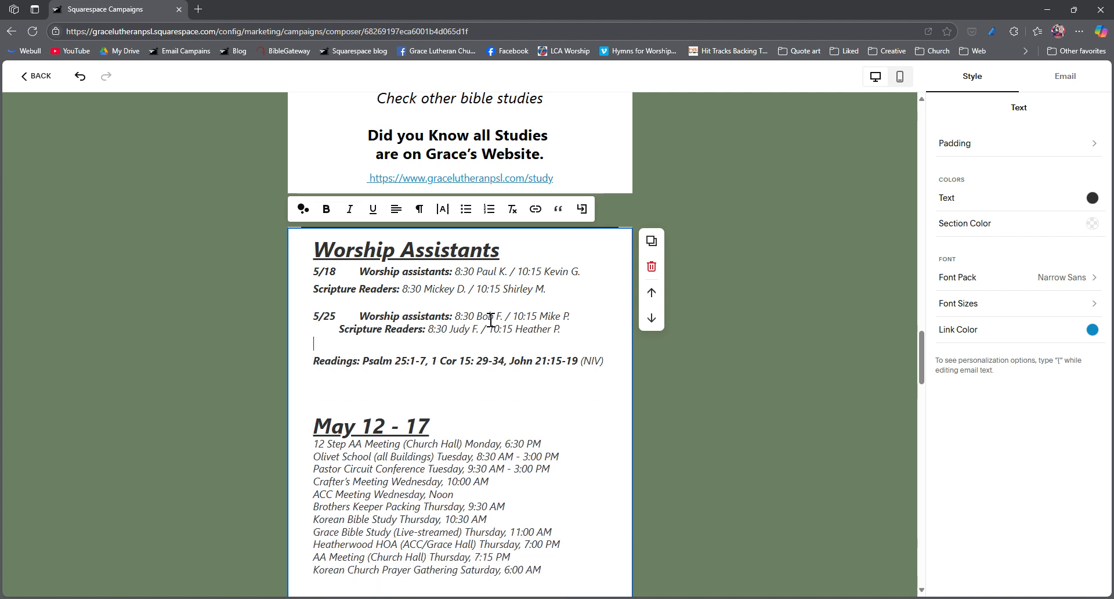
{"action": "key", "text": "BackSpace"}
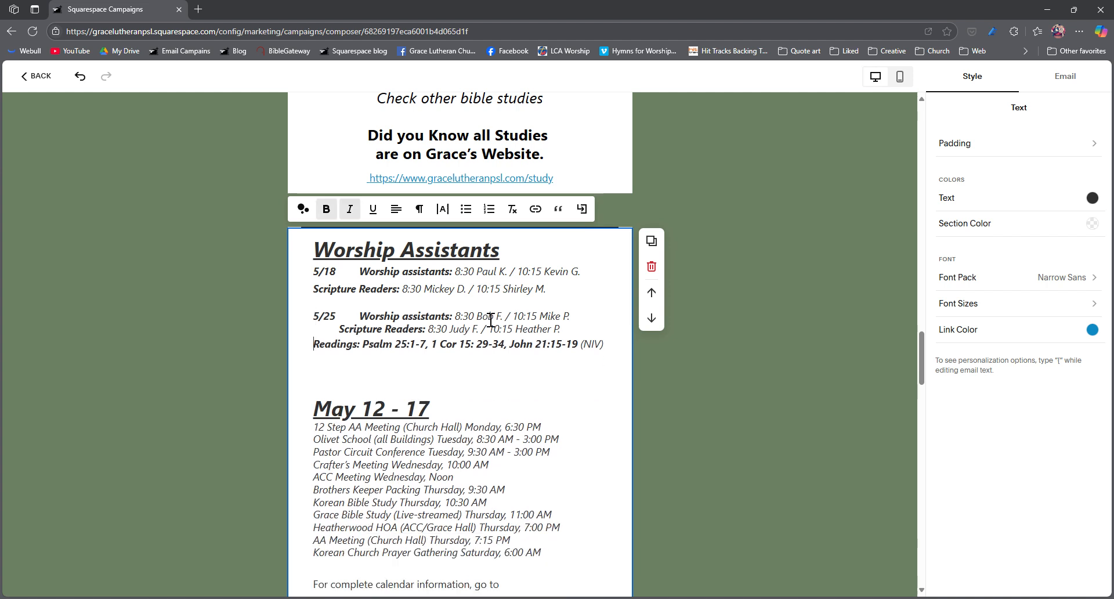
{"action": "left_click", "coordinate": [472, 368]}
{"action": "key", "text": "Delete"}
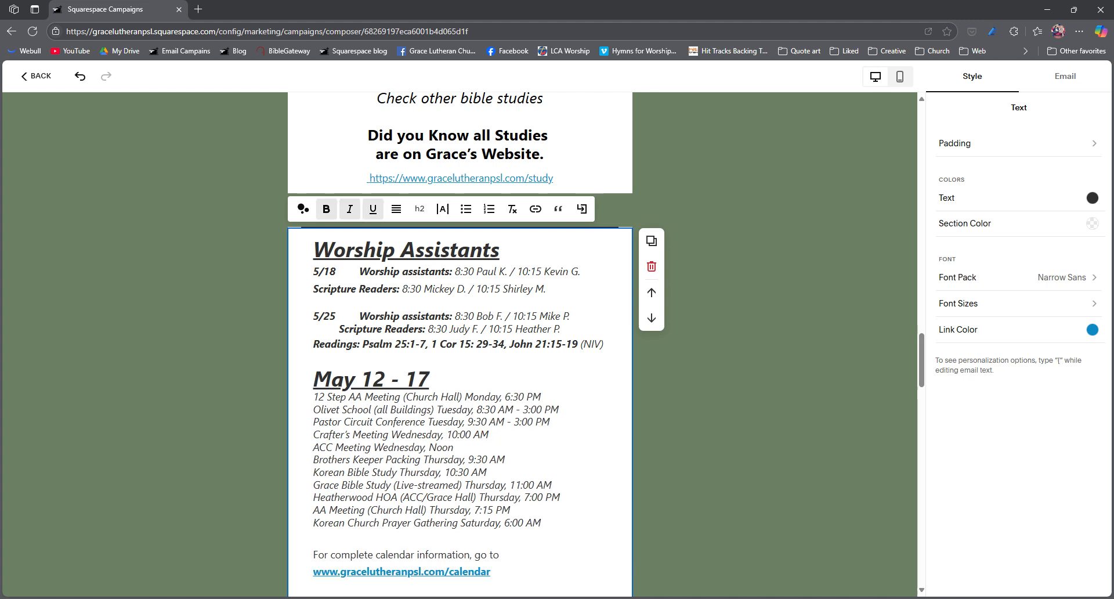
Step: Replace everything from the "May 12 - 17" heading through the Communion notice with the copied "May 19 - 24" calendar and announcements
{"action": "key", "text": "alt+Tab"}
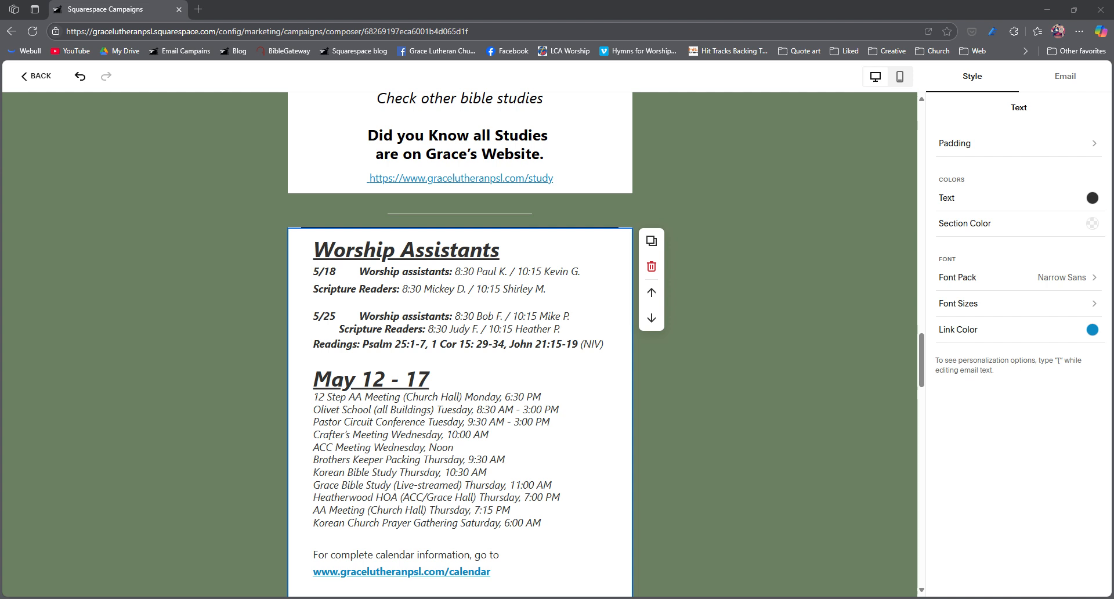
{"action": "left_click", "coordinate": [314, 378]}
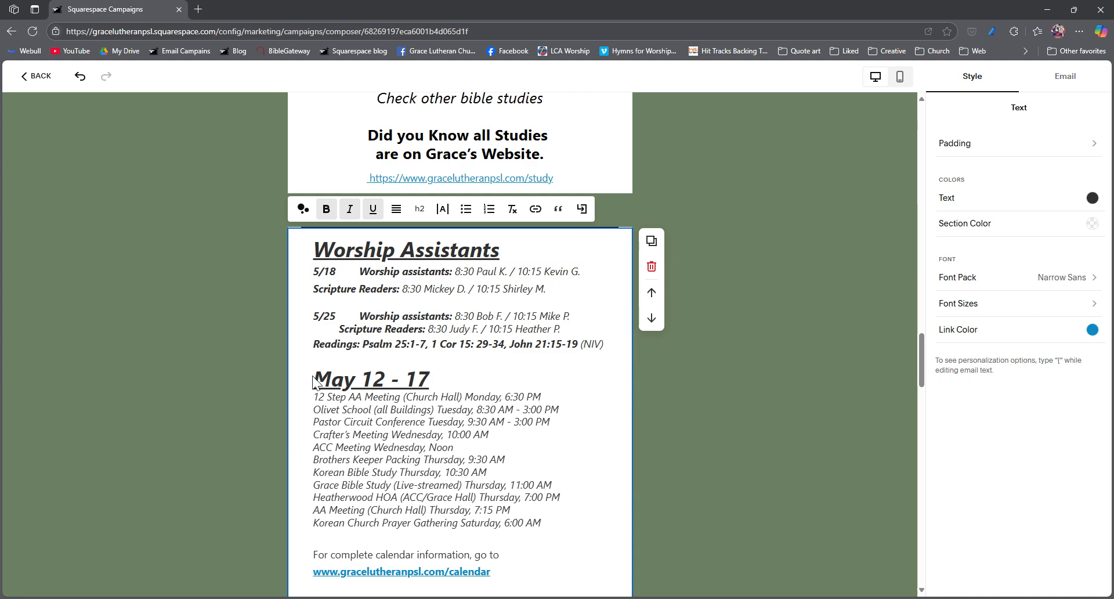
{"action": "left_click_drag", "start_coordinate": [314, 377], "coordinate": [497, 401]}
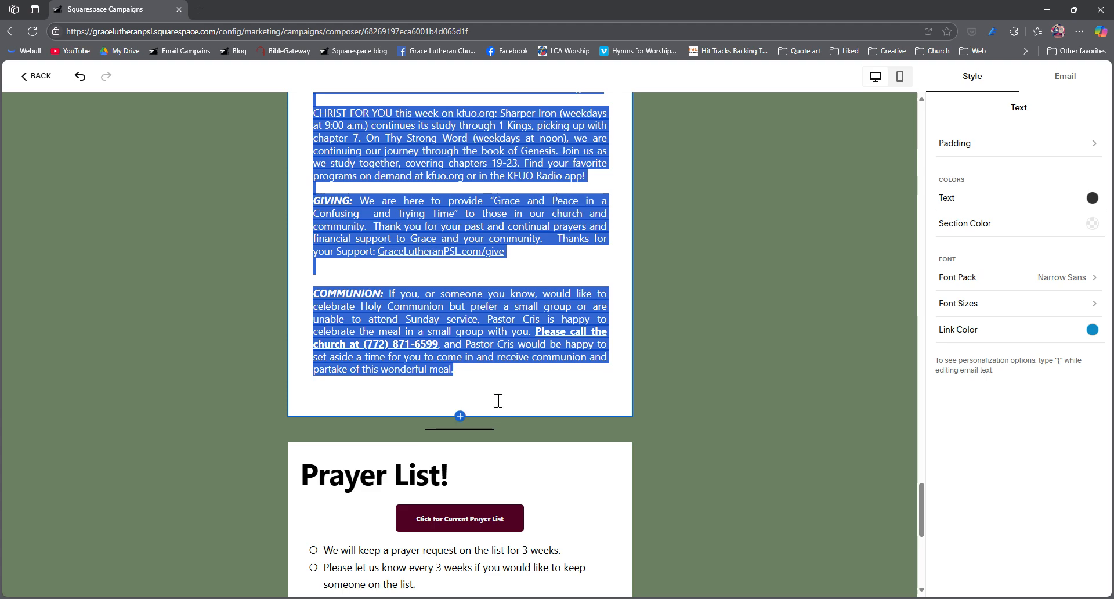
{"action": "key", "text": "ctrl+v"}
{"action": "scroll", "coordinate": [390, 419], "scroll_direction": "up", "scroll_amount": 10}
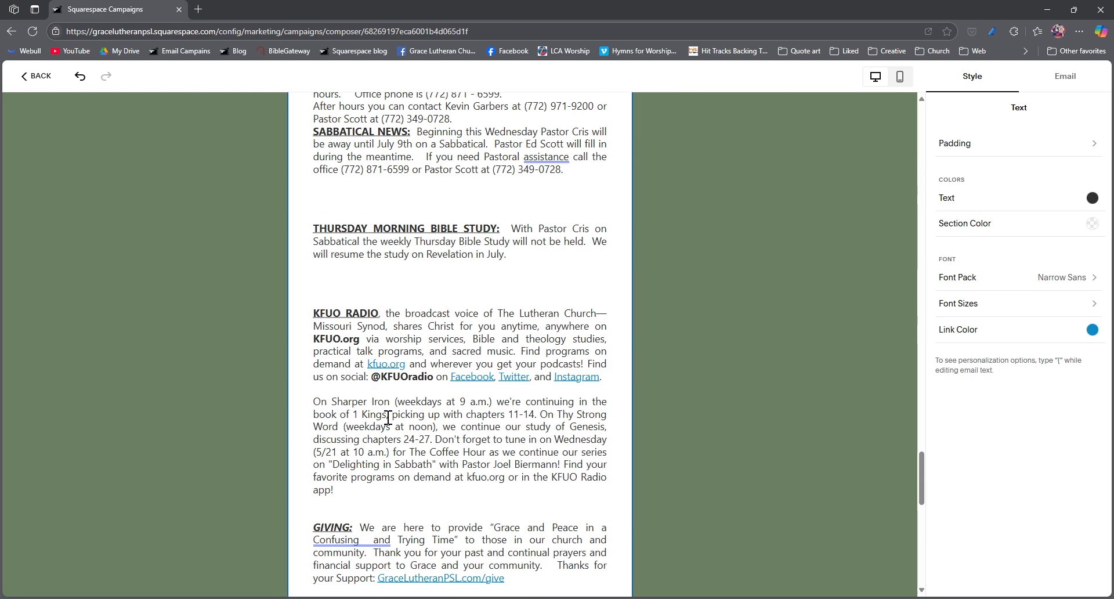
{"action": "scroll", "coordinate": [388, 417], "scroll_direction": "up", "scroll_amount": 15}
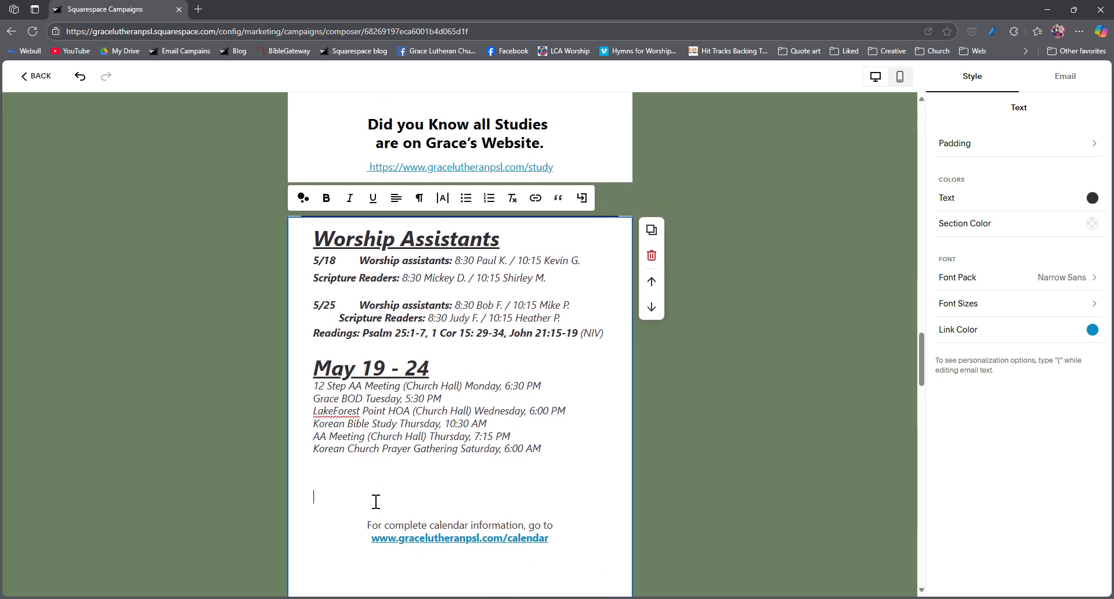
Step: Remove the surplus blank lines above the calendar information text and between the calendar link and the birthday celebrations
{"action": "key", "text": "BackSpace"}
{"action": "key", "text": "BackSpace"}
{"action": "left_click", "coordinate": [378, 545]}
{"action": "key", "text": "BackSpace"}
{"action": "key", "text": "BackSpace"}
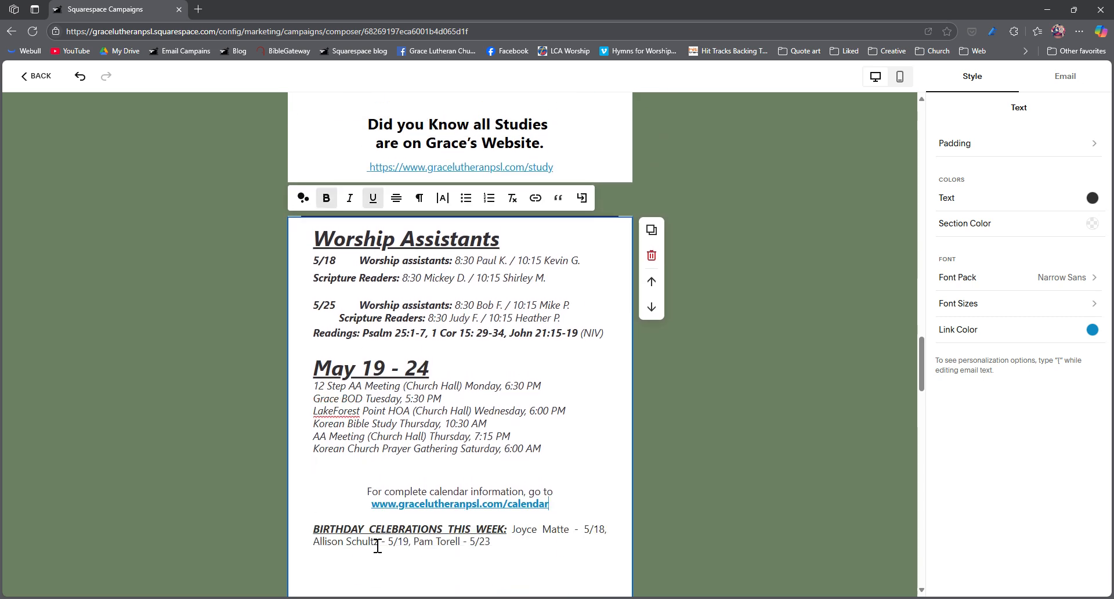
Step: Remove the surplus blank lines beneath the birthday, anniversary, altar flowers and Board of Directors announcements
{"action": "scroll", "coordinate": [378, 545], "scroll_direction": "down", "scroll_amount": 3}
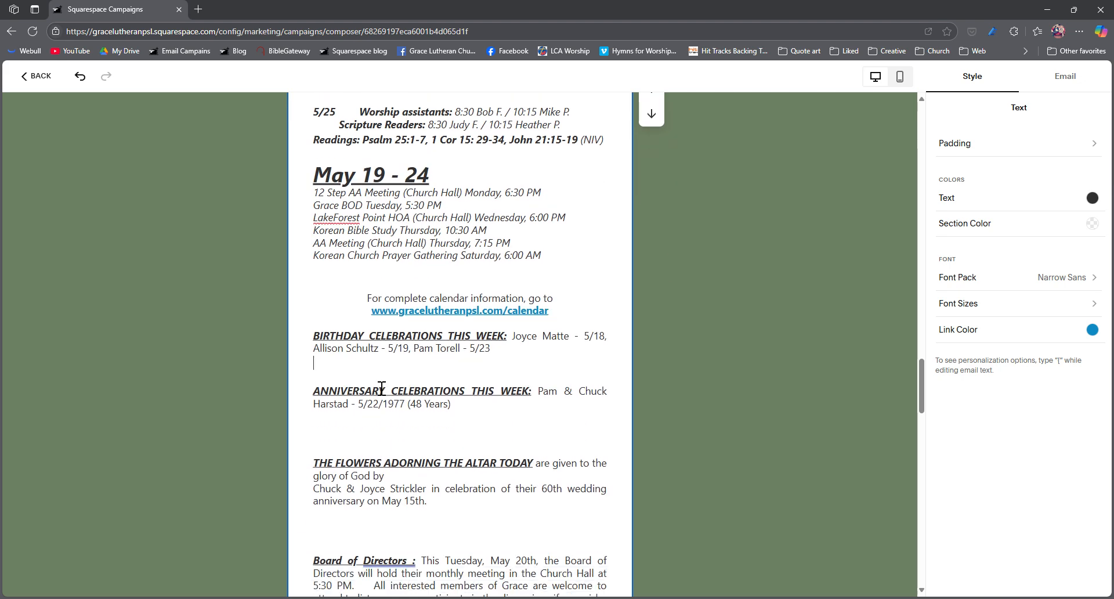
{"action": "left_click", "coordinate": [406, 440]}
{"action": "key", "text": "BackSpace"}
{"action": "left_click", "coordinate": [415, 518]}
{"action": "key", "text": "BackSpace"}
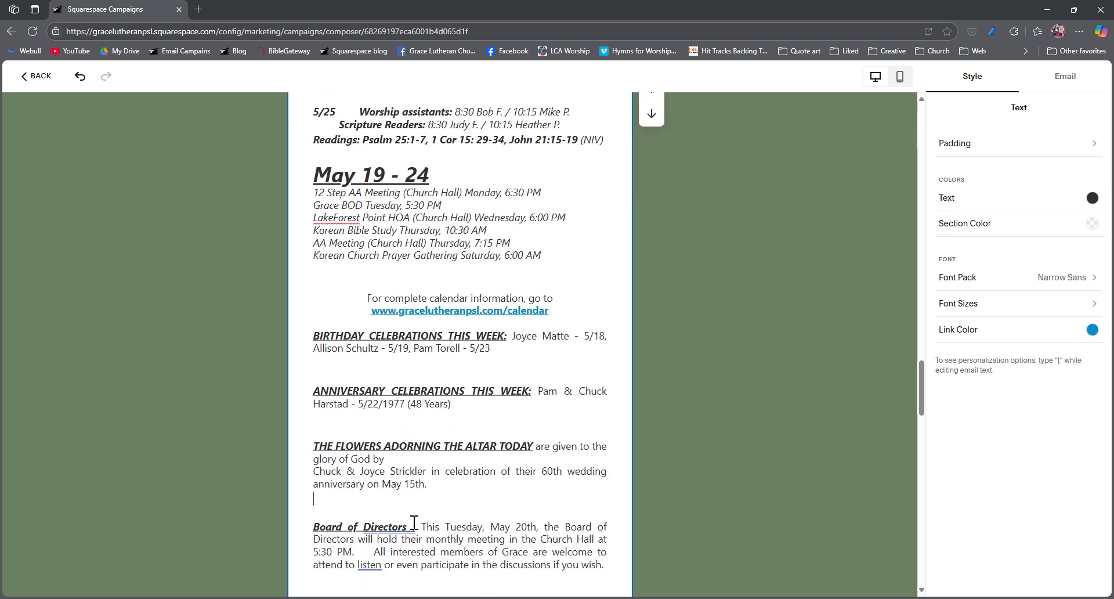
{"action": "scroll", "coordinate": [413, 522], "scroll_direction": "down", "scroll_amount": 2}
{"action": "left_click", "coordinate": [383, 453]}
{"action": "key", "text": "BackSpace"}
{"action": "scroll", "coordinate": [385, 458], "scroll_direction": "down", "scroll_amount": 6}
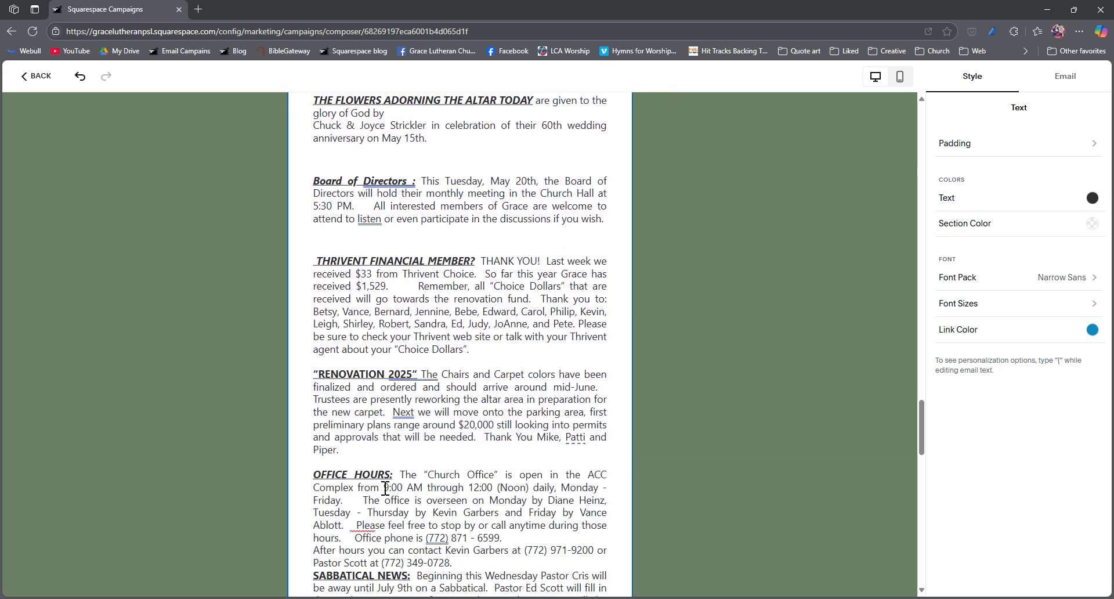
Step: Remove the surplus blank lines beneath the Sabbatical News and Thursday Morning Bible Study announcements and above the Giving notice
{"action": "scroll", "coordinate": [384, 489], "scroll_direction": "down", "scroll_amount": 2}
{"action": "left_click", "coordinate": [369, 337]}
{"action": "key", "text": "BackSpace"}
{"action": "left_click", "coordinate": [378, 409]}
{"action": "key", "text": "BackSpace"}
{"action": "scroll", "coordinate": [377, 409], "scroll_direction": "down", "scroll_amount": 4}
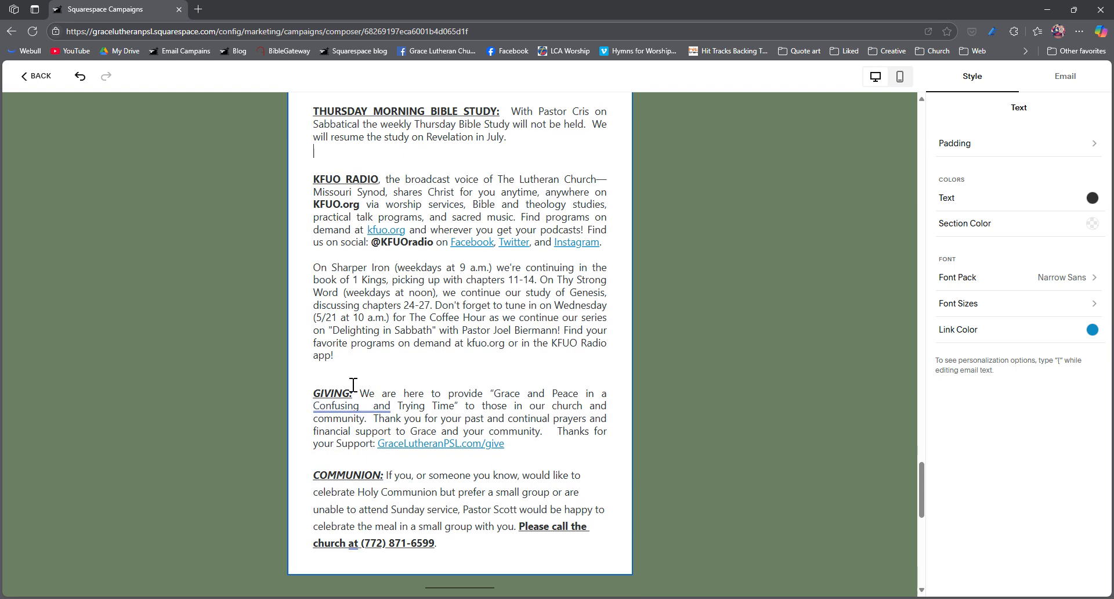
{"action": "left_click", "coordinate": [355, 379]}
{"action": "key", "text": "BackSpace"}
{"action": "scroll", "coordinate": [368, 464], "scroll_direction": "down", "scroll_amount": 8}
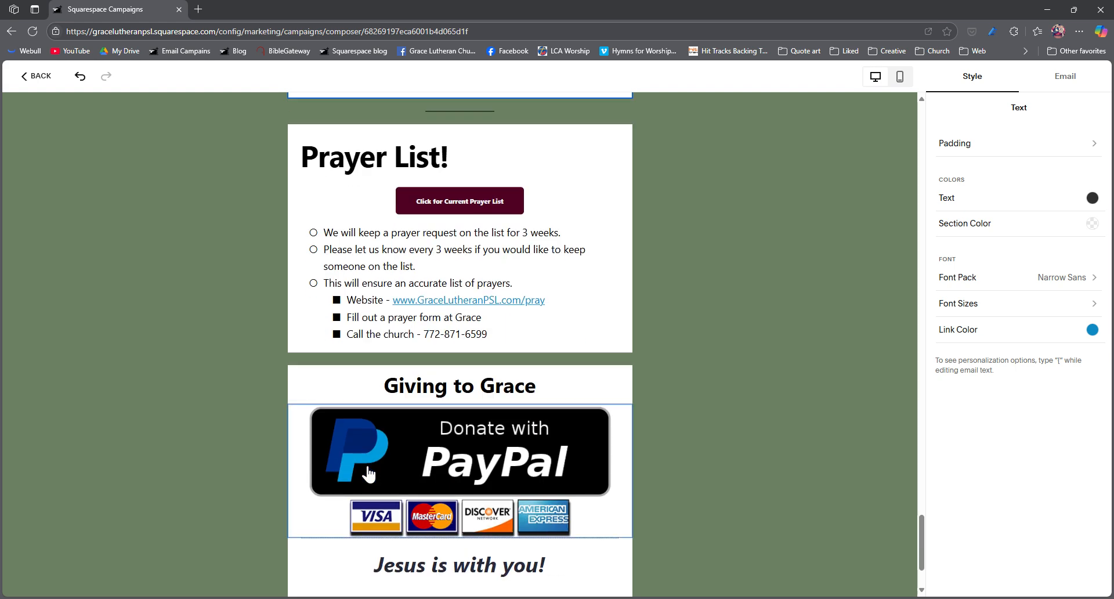
Step: Set the campaign's subject line to "Seeing you this Sunday at Grace"
{"action": "scroll", "coordinate": [406, 476], "scroll_direction": "down", "scroll_amount": 2}
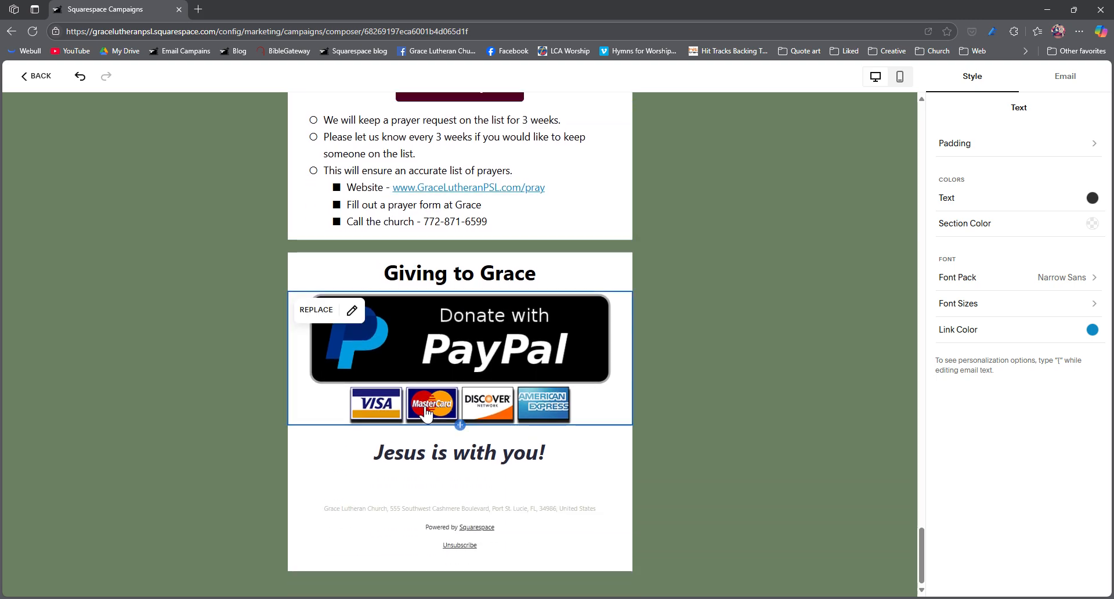
{"action": "left_click", "coordinate": [488, 477]}
{"action": "scroll", "coordinate": [557, 493], "scroll_direction": "up", "scroll_amount": 20}
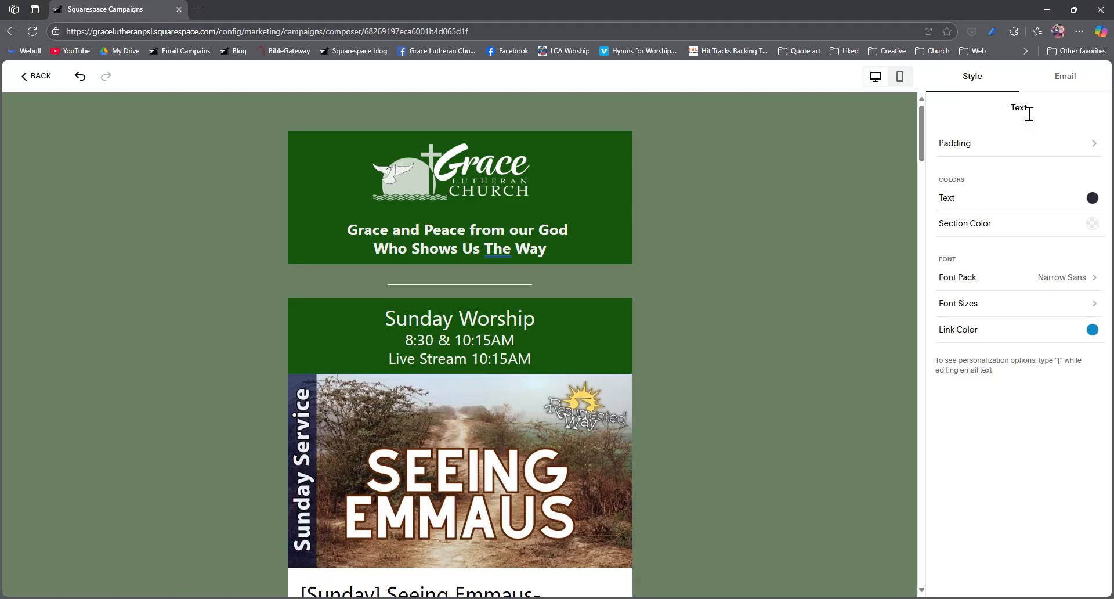
{"action": "left_click", "coordinate": [1076, 84]}
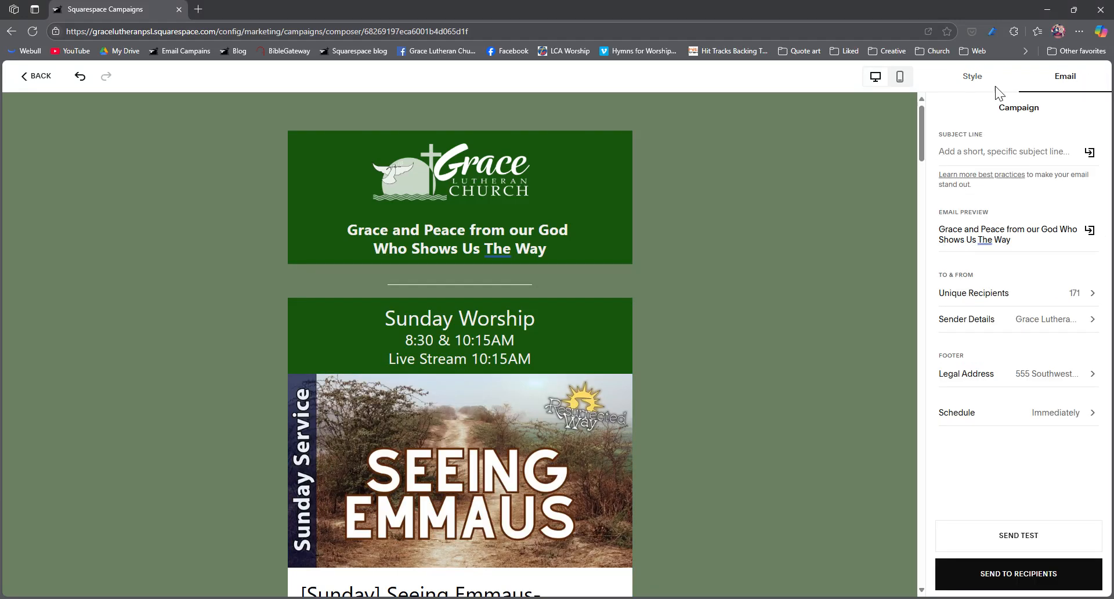
{"action": "left_click", "coordinate": [954, 82]}
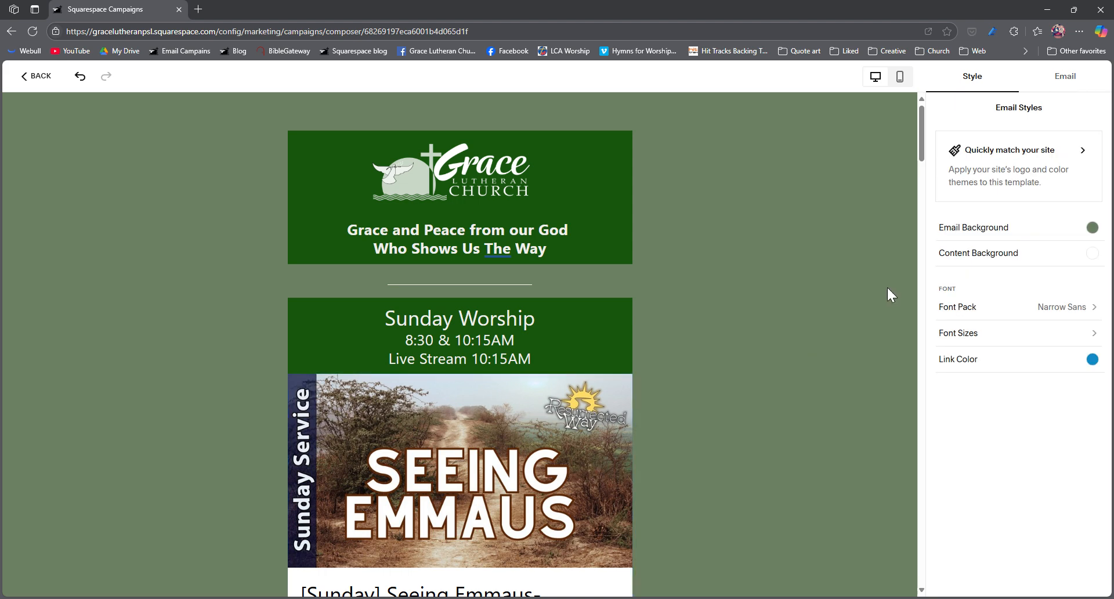
{"action": "left_click", "coordinate": [1104, 83]}
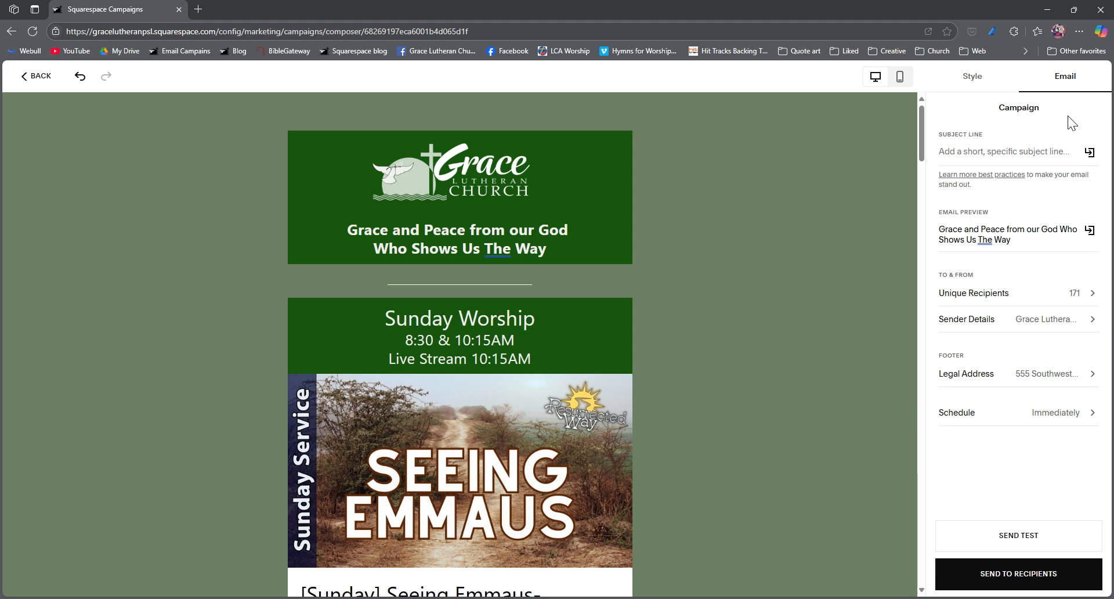
{"action": "left_click", "coordinate": [991, 159]}
{"action": "type", "text": "Seeing you this Sunday at Grace"}
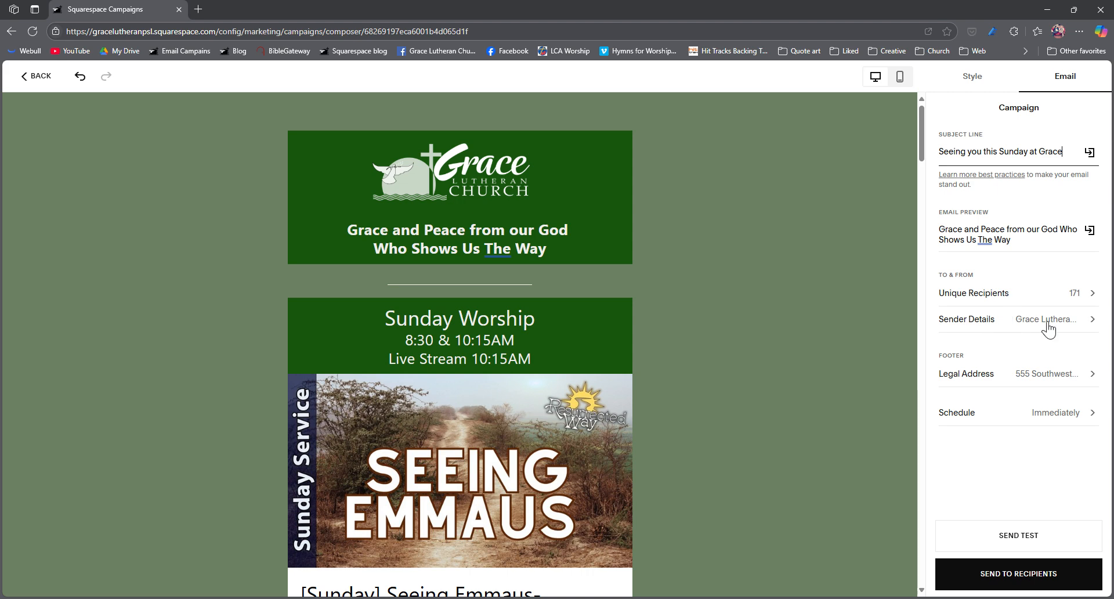
Step: Turn off immediate sending and set the campaign's send date to May 17, 2025
{"action": "left_click", "coordinate": [1044, 418]}
{"action": "left_click", "coordinate": [1090, 142]}
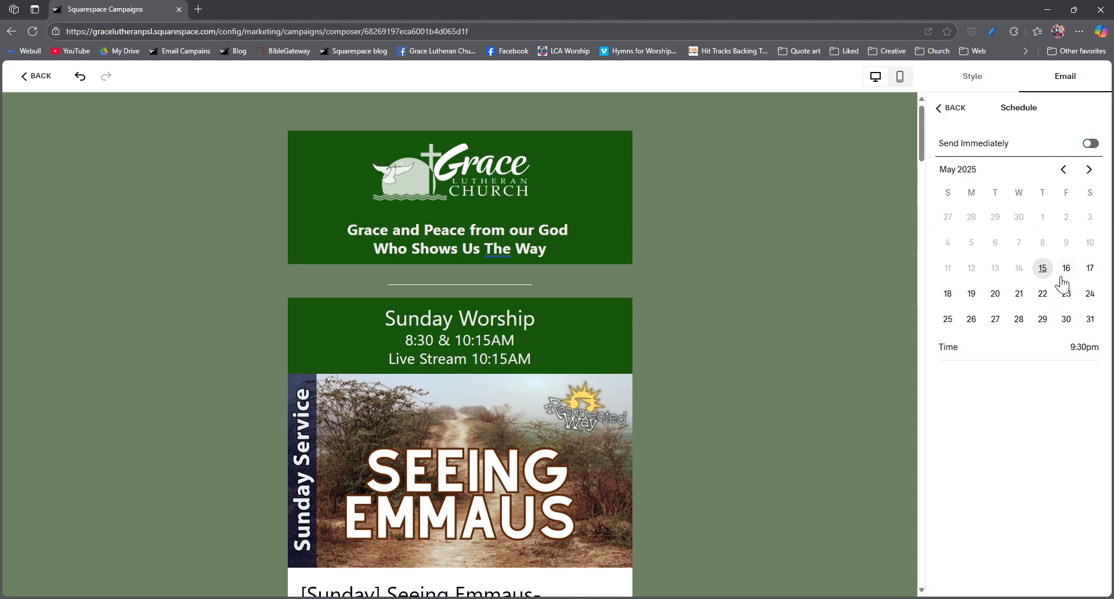
{"action": "left_click", "coordinate": [1089, 268]}
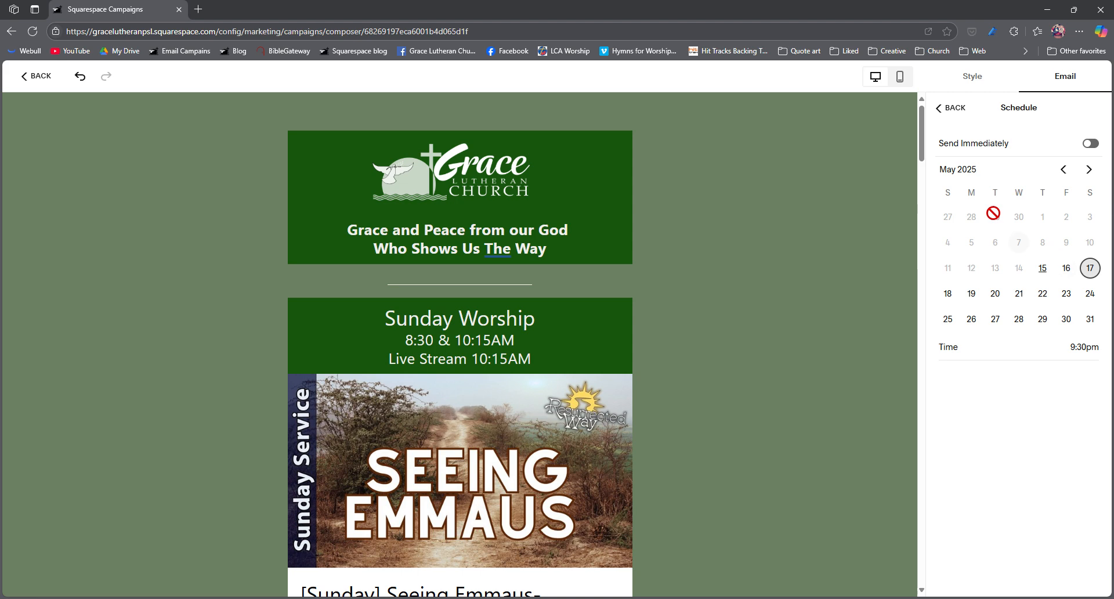
{"action": "left_click", "coordinate": [954, 109]}
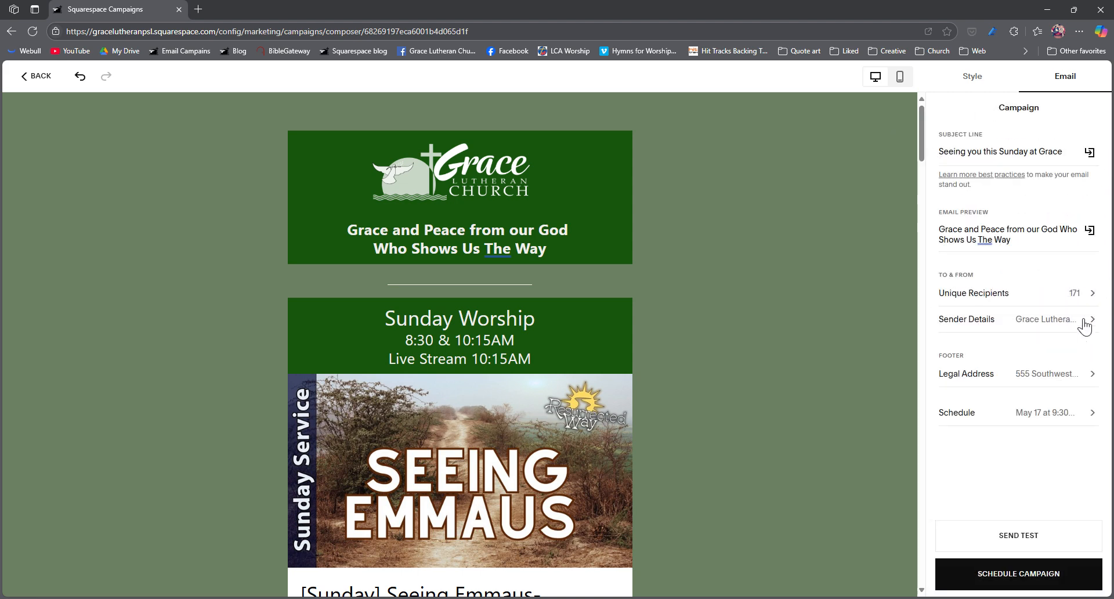
Step: Set the campaign's scheduled send time to 7:30am
{"action": "left_click", "coordinate": [1043, 418]}
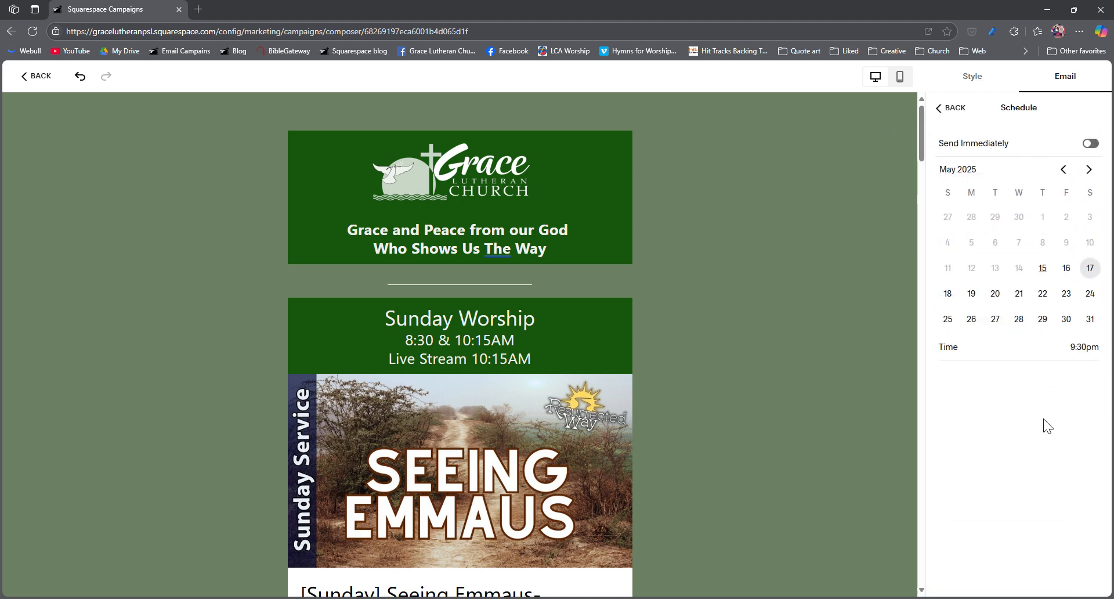
{"action": "left_click", "coordinate": [1081, 354]}
{"action": "key", "text": "BackSpace"}
{"action": "left_click", "coordinate": [1070, 390]}
{"action": "left_click", "coordinate": [954, 107]}
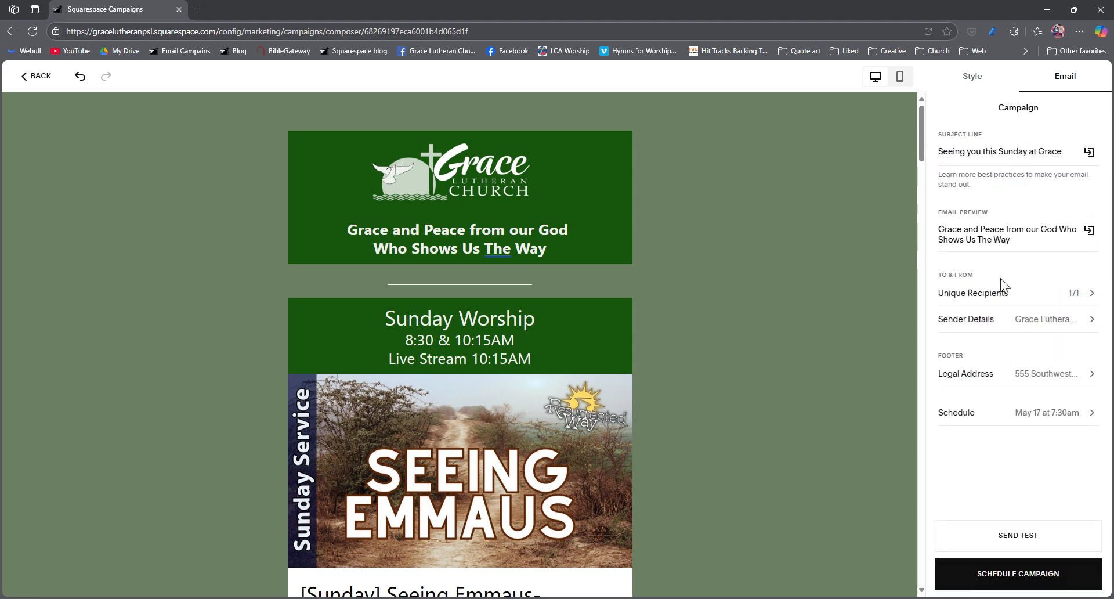
Step: Schedule the finished campaign for sending and dismiss the scheduling notice
{"action": "left_click", "coordinate": [1035, 577]}
{"action": "left_click", "coordinate": [632, 377]}
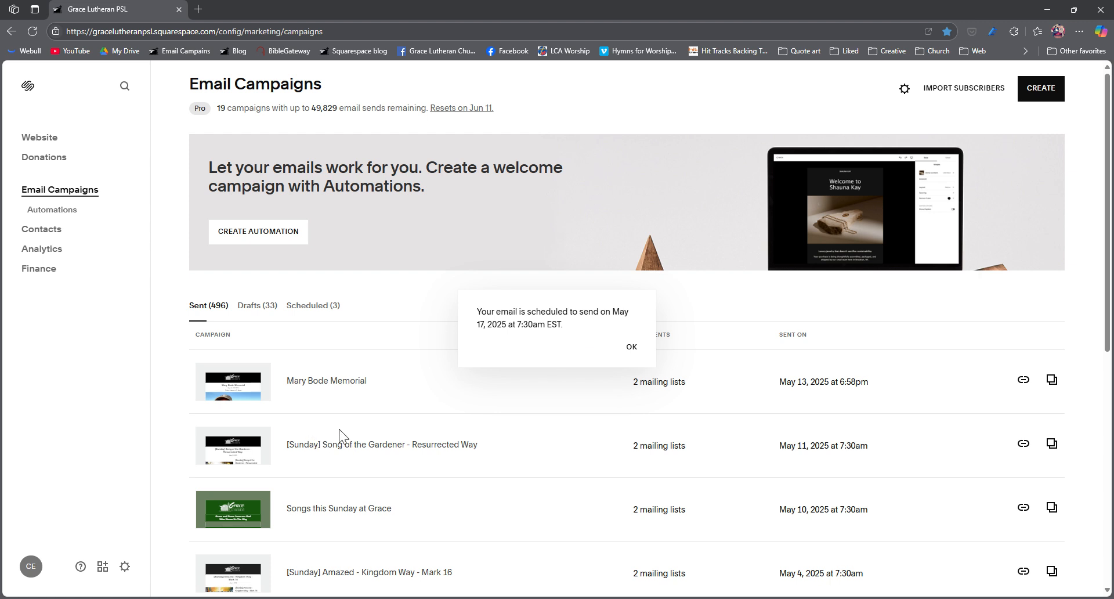
{"action": "left_click", "coordinate": [632, 348]}
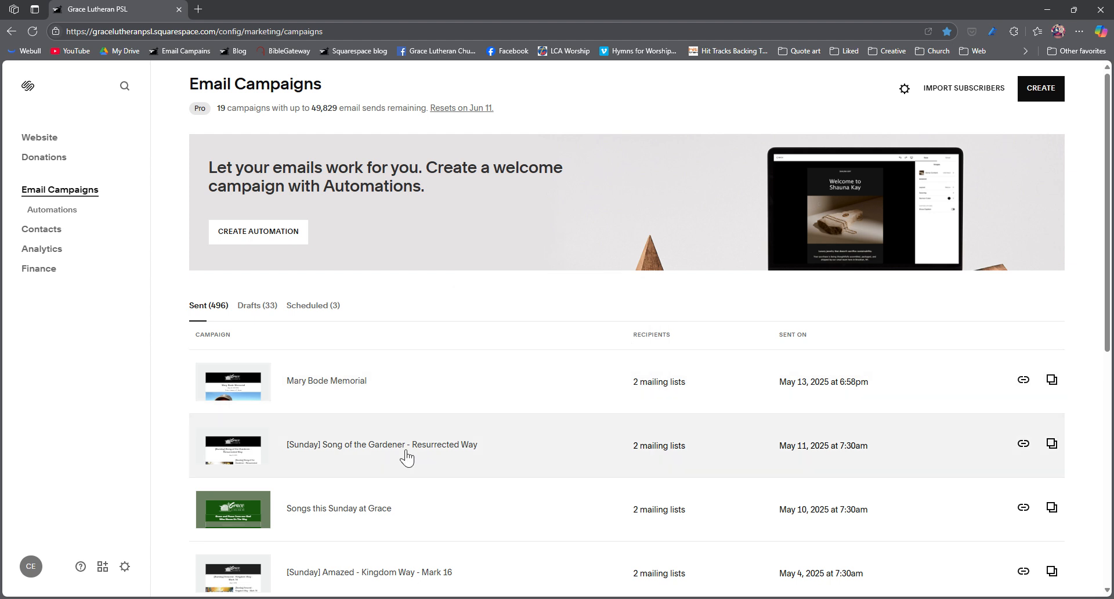
Step: Reuse the sent "[Sunday] Song of the Gardener - Resurrected Way" email as the template for a new email campaign
{"action": "left_click", "coordinate": [362, 453]}
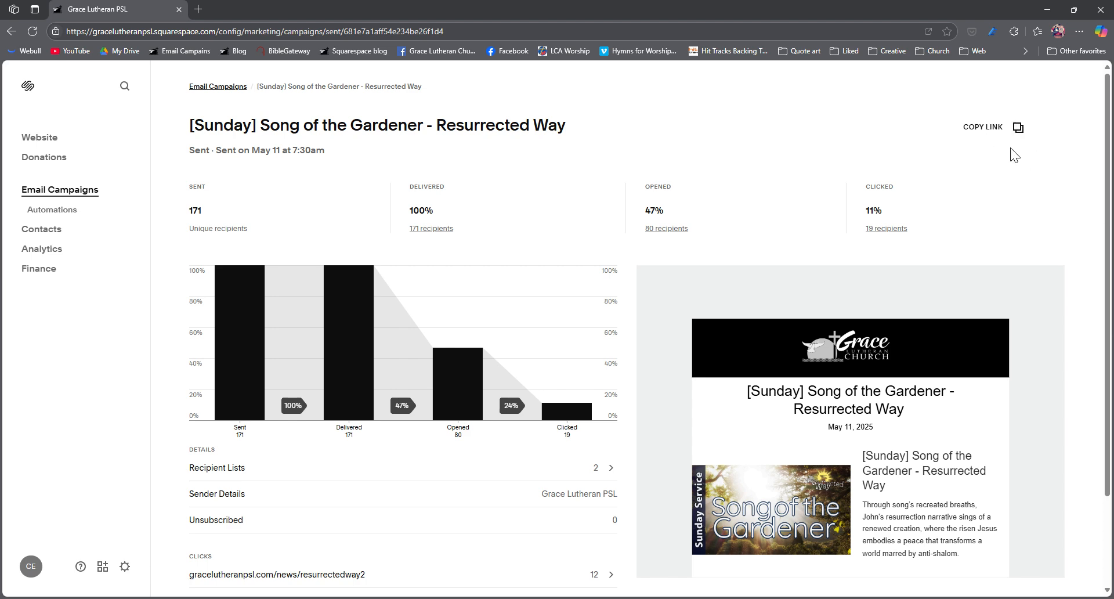
{"action": "left_click", "coordinate": [1019, 129]}
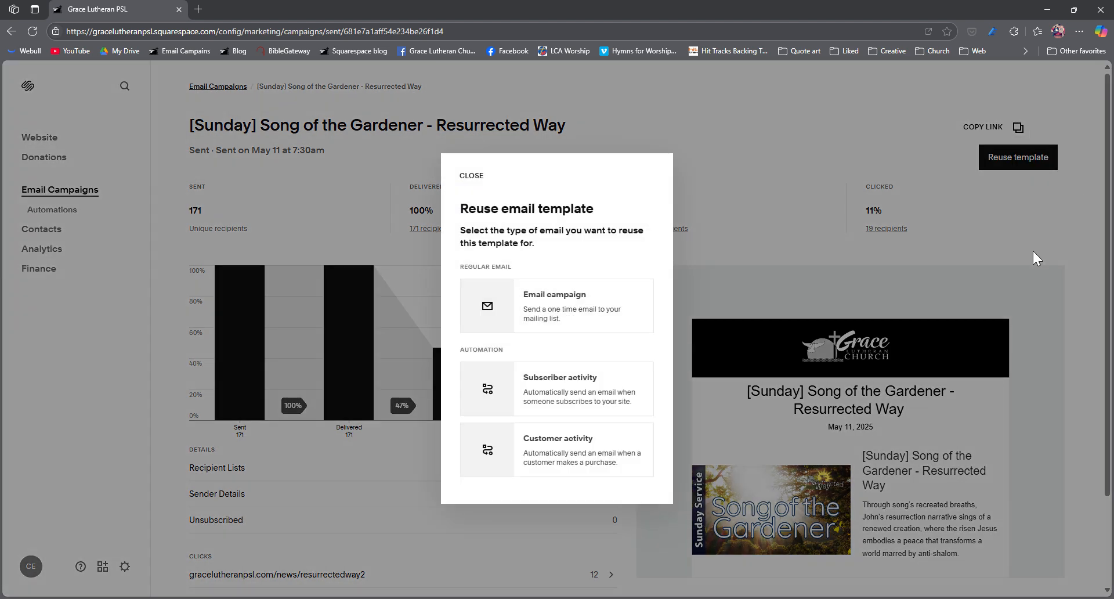
{"action": "left_click", "coordinate": [602, 319]}
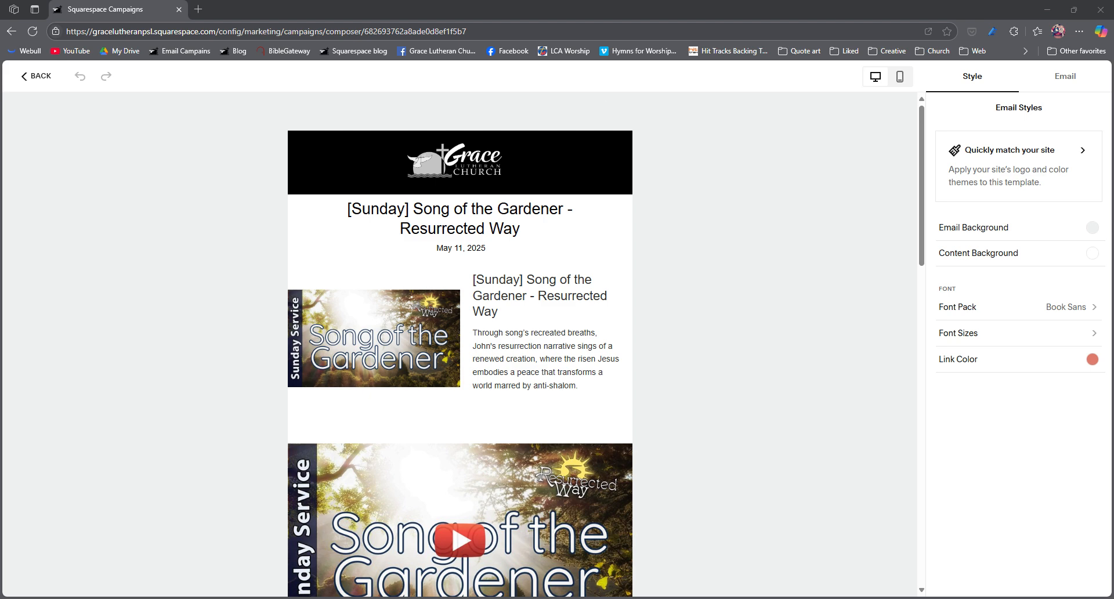
Step: Replace the title at the head of the email with "[Sunday] Seeing Emmaus- Resurrected Way"
{"action": "left_click", "coordinate": [527, 235]}
{"action": "left_click_drag", "start_coordinate": [533, 232], "coordinate": [338, 219]}
{"action": "type", "text": "[Sunday] Seeing Emmaus- Resurrected Way"}
{"action": "left_click", "coordinate": [597, 235]}
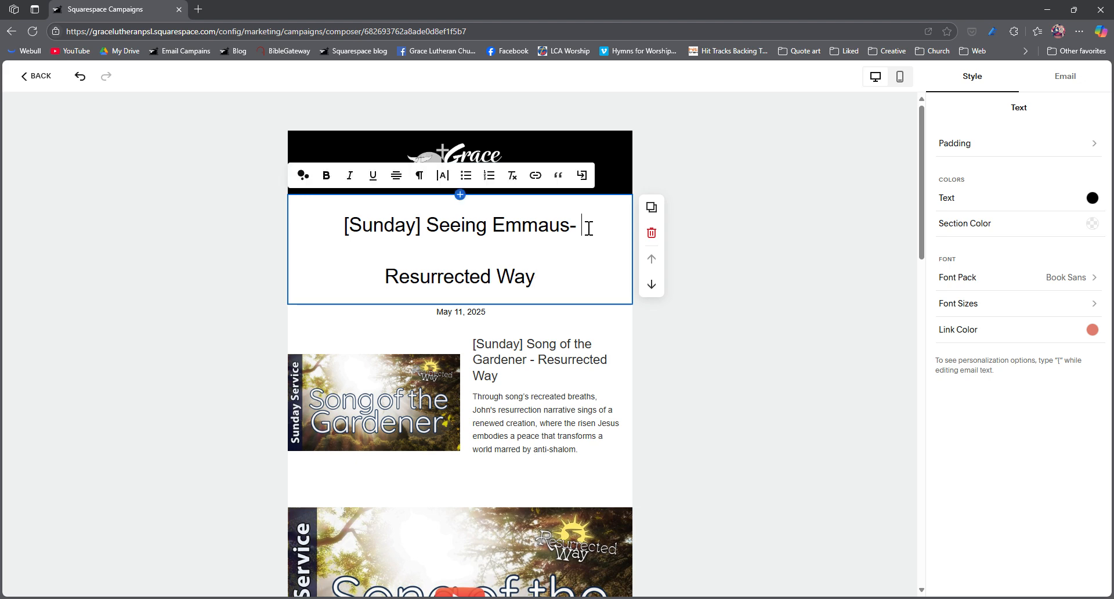
{"action": "key", "text": "Delete"}
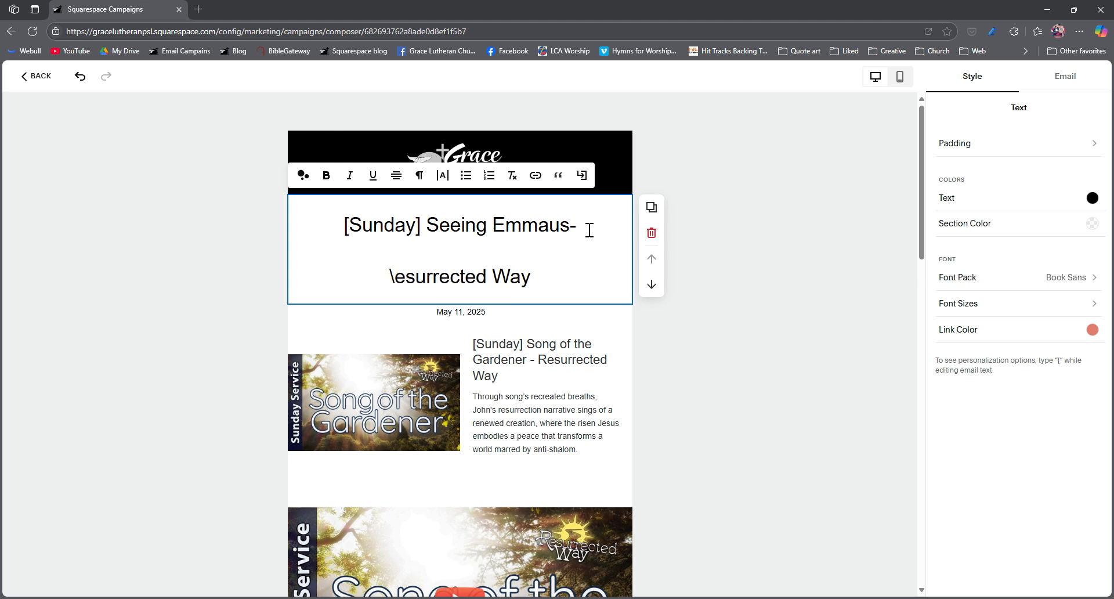
{"action": "type", "text": "\\"}
{"action": "key", "text": "BackSpace"}
{"action": "type", "text": "R"}
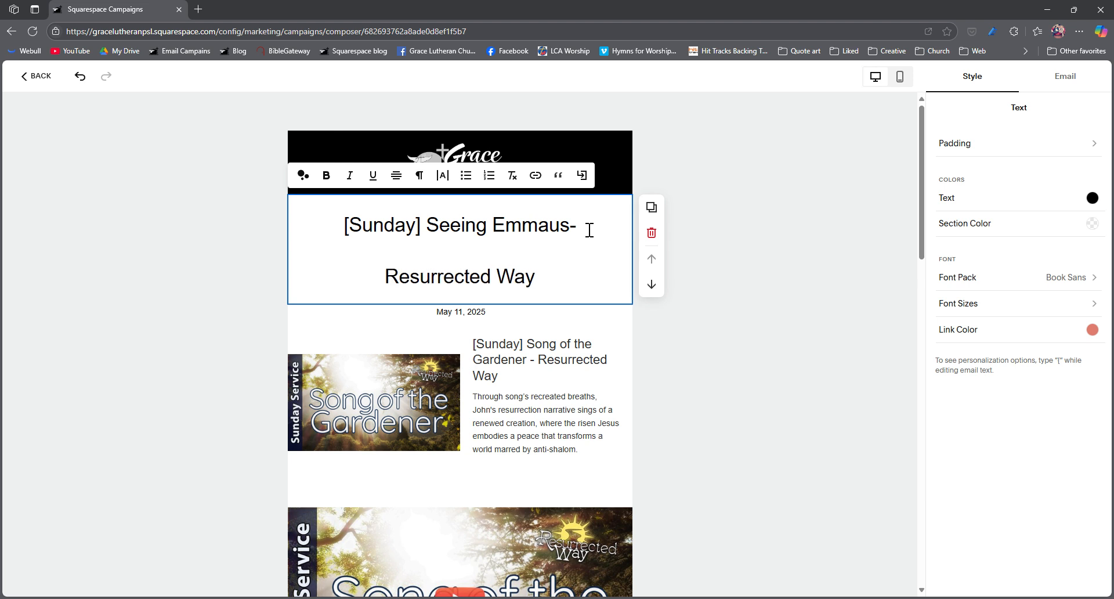
Step: Try formatting the email's title as a bold heading, testing the Medium, Large and Extra Large Heading styles
{"action": "triple_click", "coordinate": [486, 284]}
{"action": "left_click", "coordinate": [419, 174]}
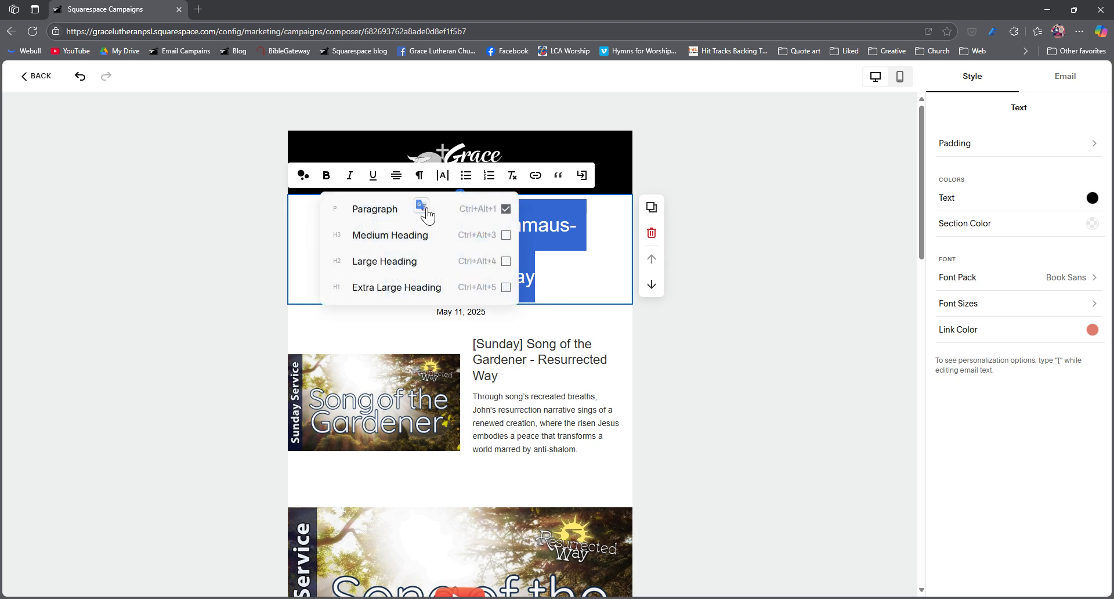
{"action": "left_click", "coordinate": [406, 235]}
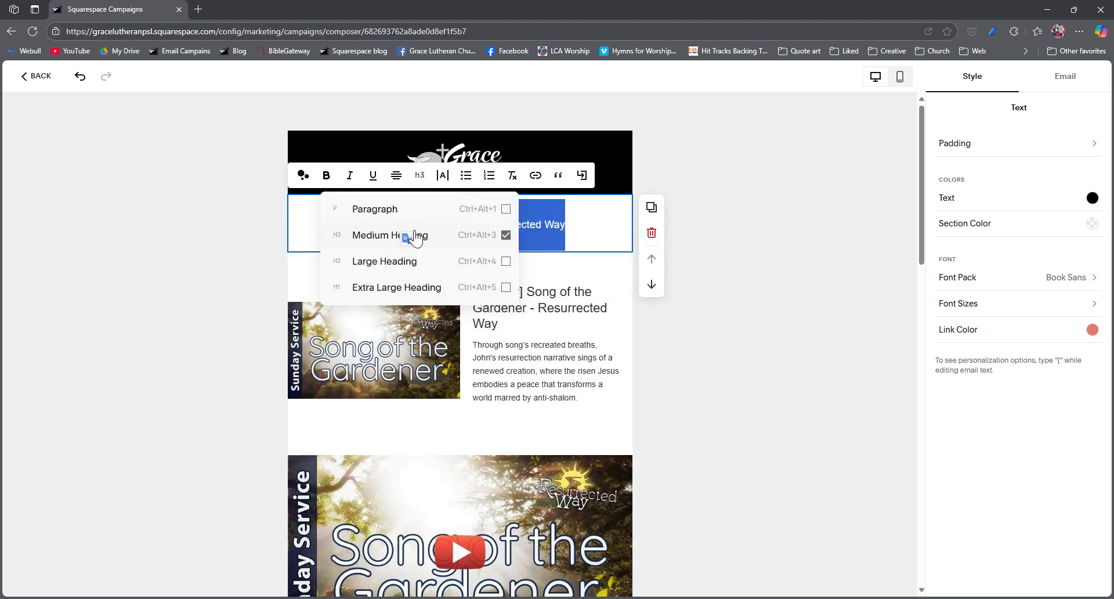
{"action": "left_click", "coordinate": [390, 263]}
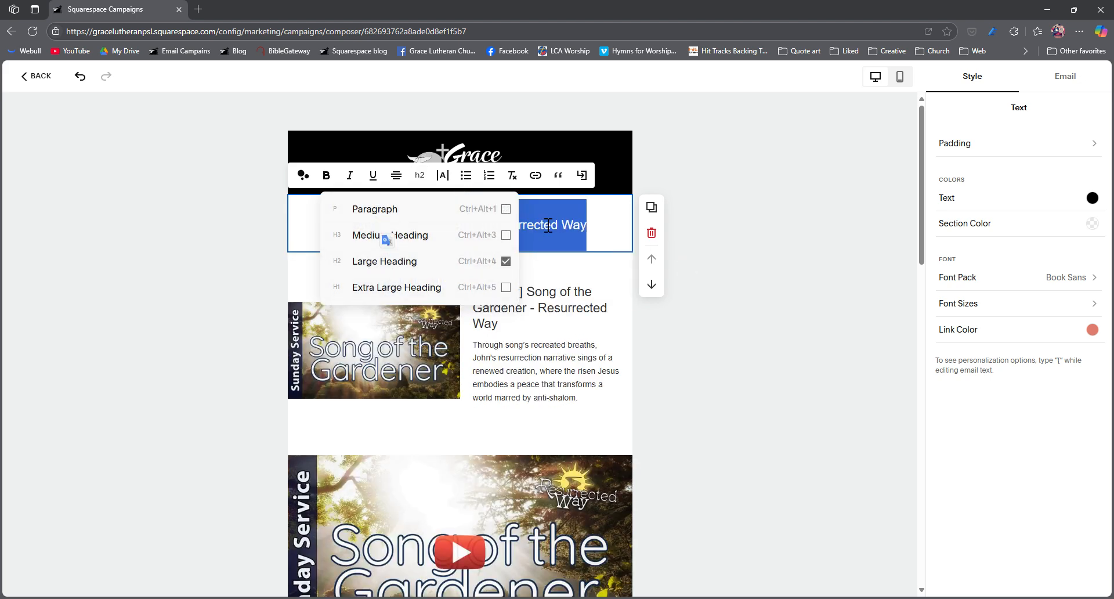
{"action": "left_click", "coordinate": [327, 176]}
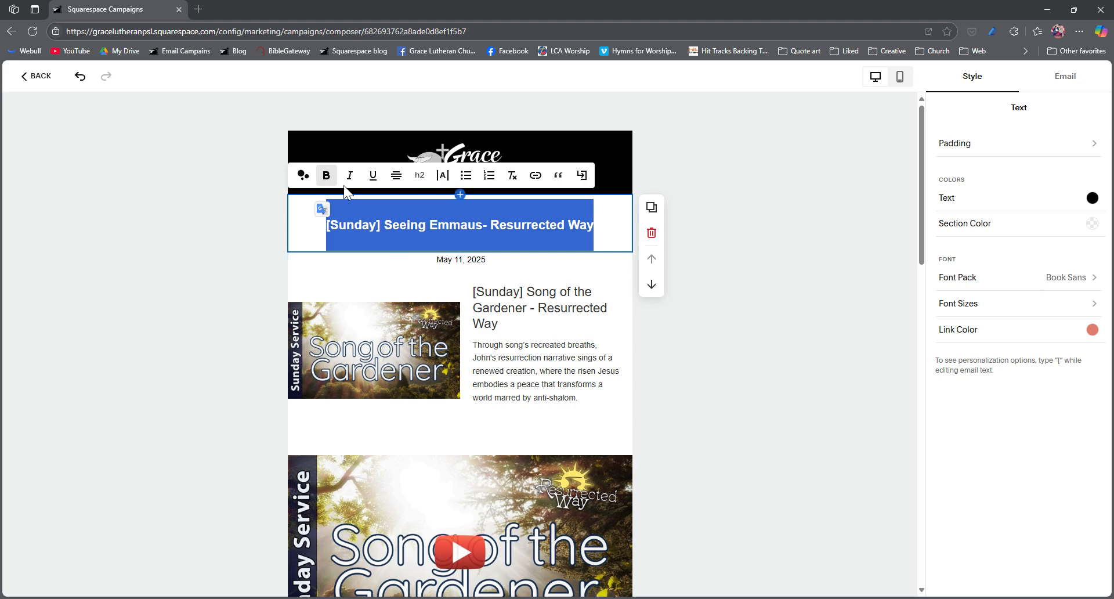
{"action": "left_click", "coordinate": [419, 176]}
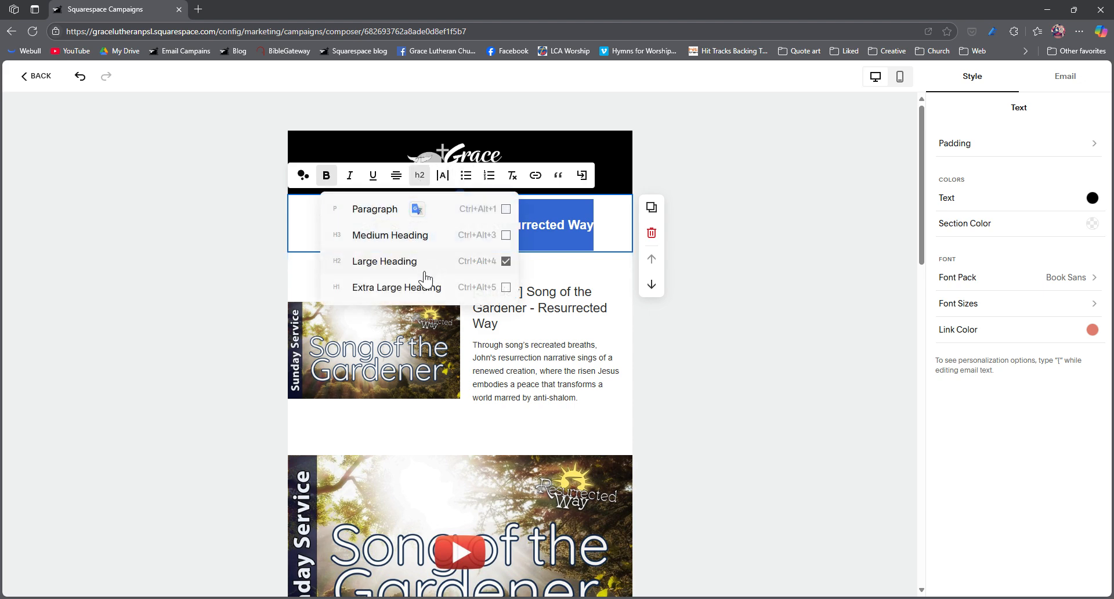
{"action": "left_click", "coordinate": [406, 287]}
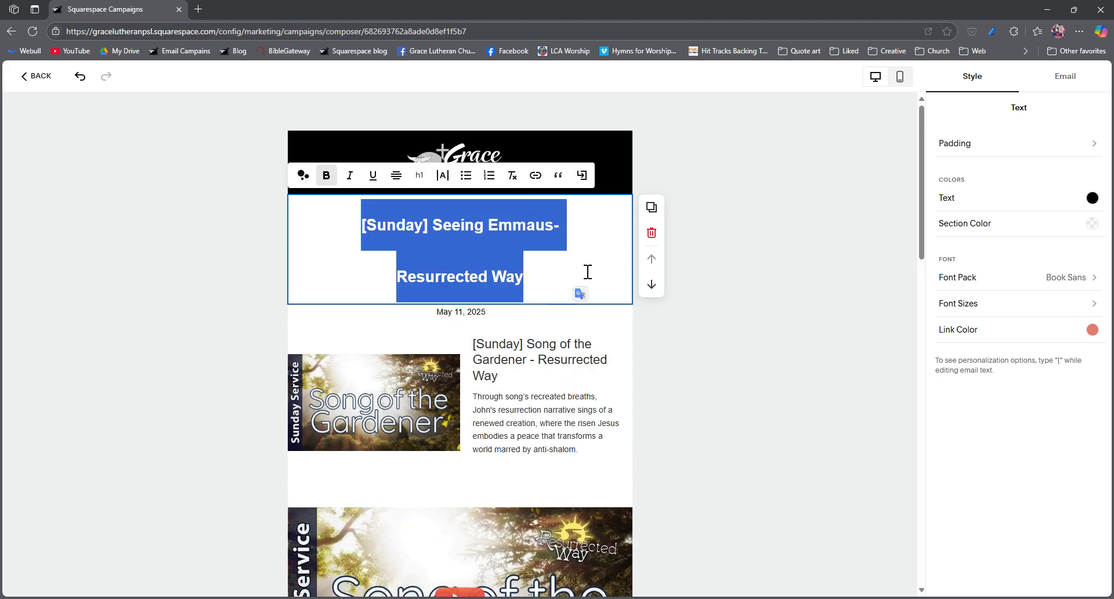
{"action": "left_click", "coordinate": [452, 226]}
{"action": "left_click", "coordinate": [580, 242]}
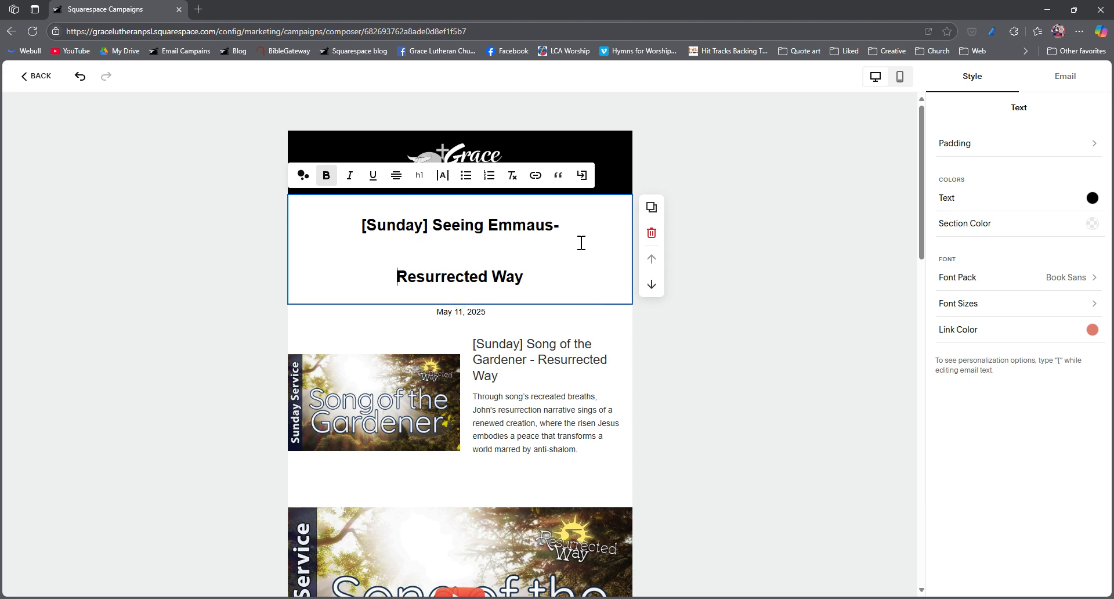
Step: Undo the title's heading and bold formatting along with the pasted replacement text
{"action": "key", "text": "ctrl+z"}
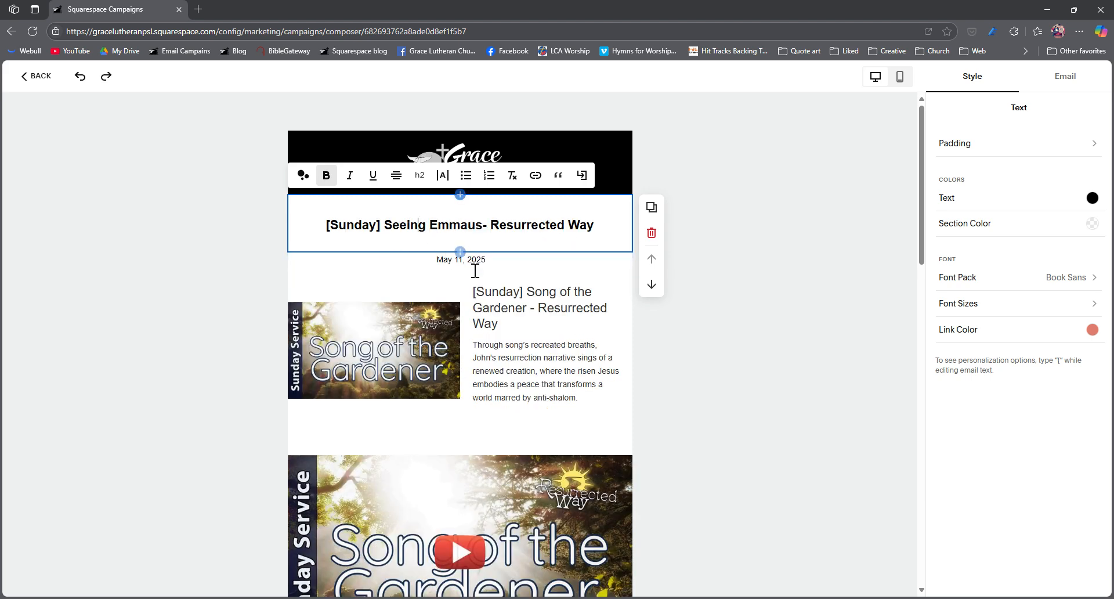
{"action": "key", "text": "ctrl+z"}
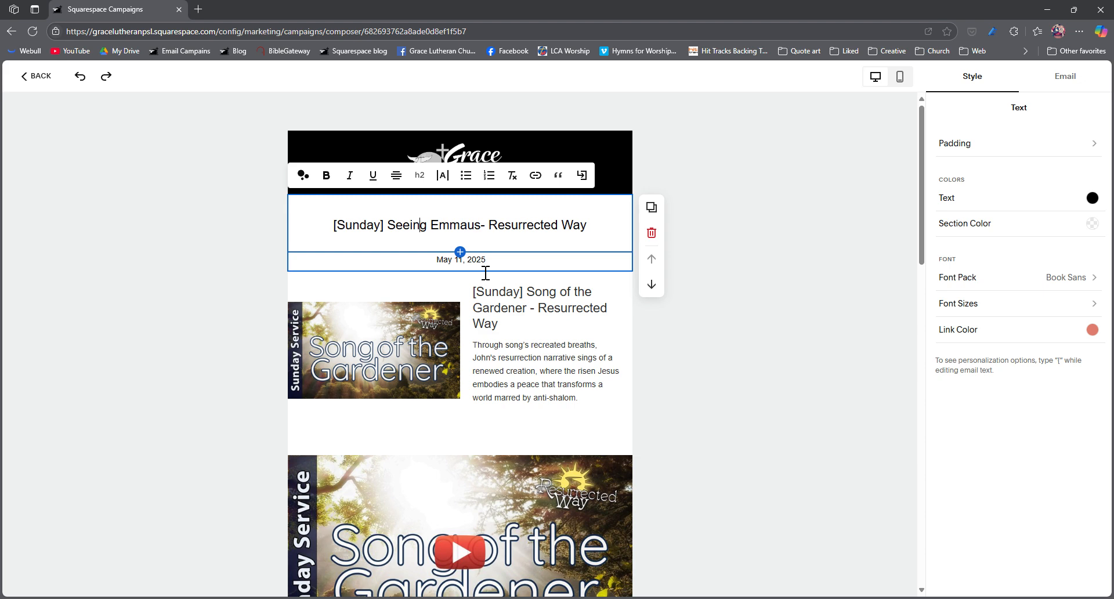
{"action": "key", "text": "ctrl+z"}
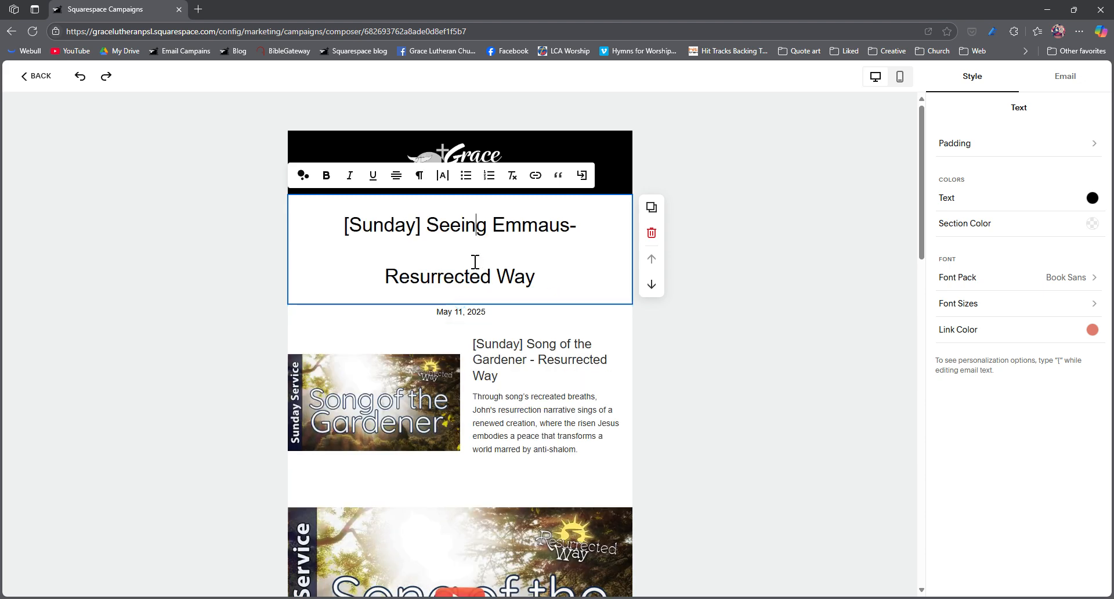
{"action": "key", "text": "ctrl+z"}
{"action": "key", "text": "ctrl+z"}
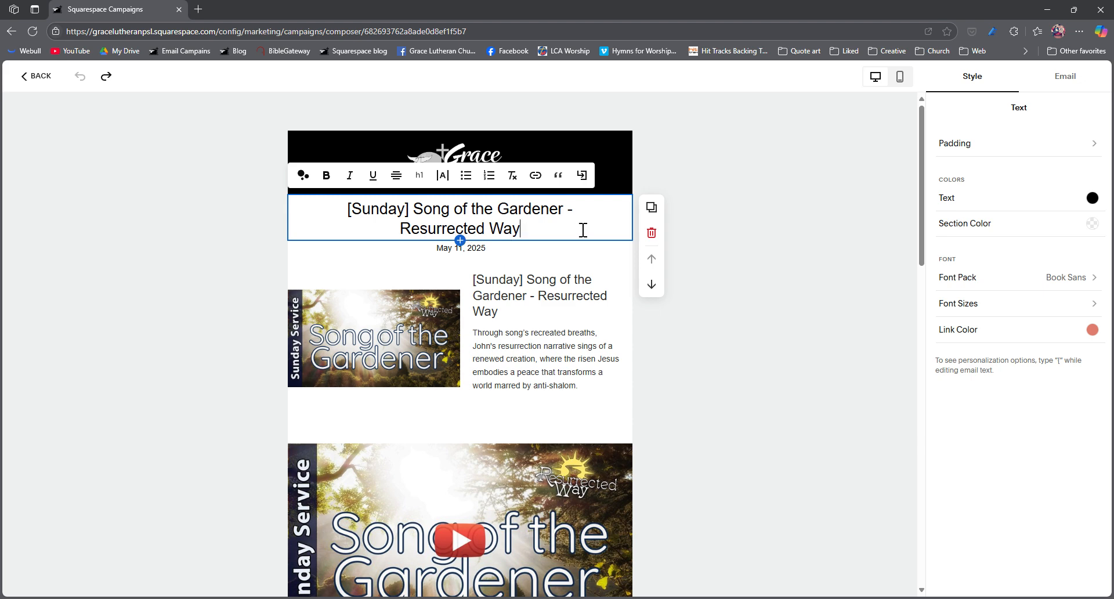
Step: Replace the email's title with "[Sunday] Seeing Emmaus- Resurrected Way" in its existing heading style and make it bold
{"action": "left_click_drag", "start_coordinate": [531, 240], "coordinate": [356, 216]}
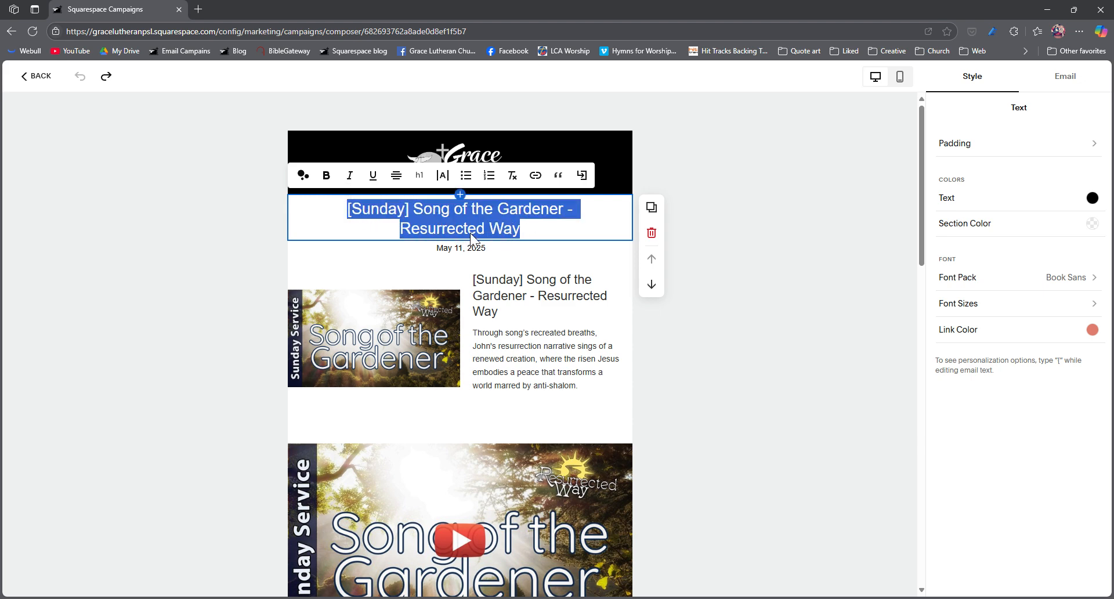
{"action": "type", "text": "[Sunday] Seeing Emmaus- Resurrected Way"}
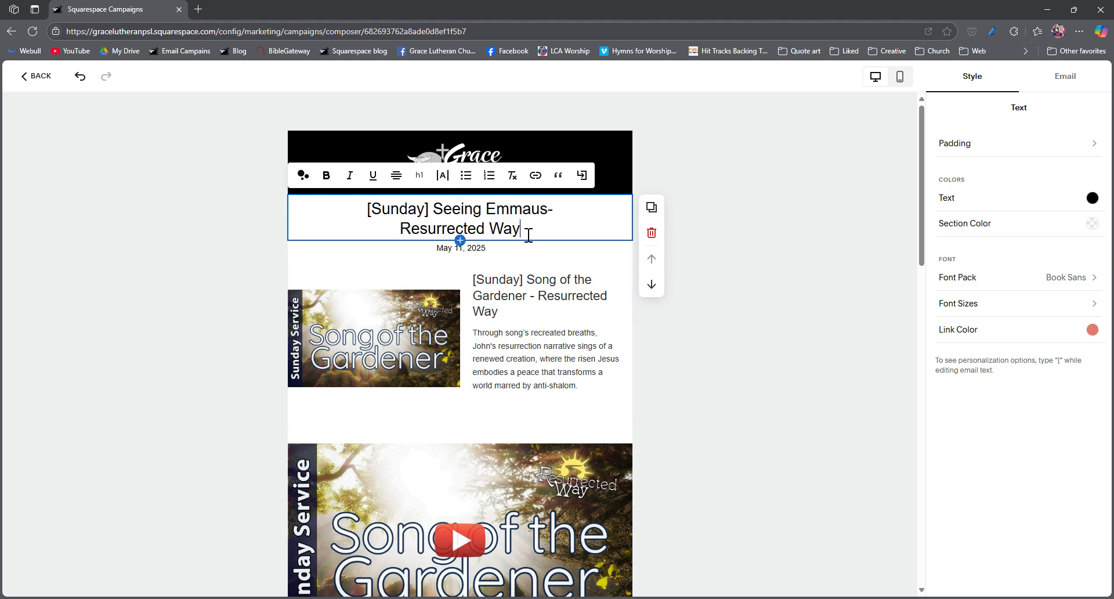
{"action": "left_click_drag", "start_coordinate": [526, 234], "coordinate": [362, 203]}
{"action": "left_click", "coordinate": [326, 174]}
{"action": "left_click", "coordinate": [471, 229]}
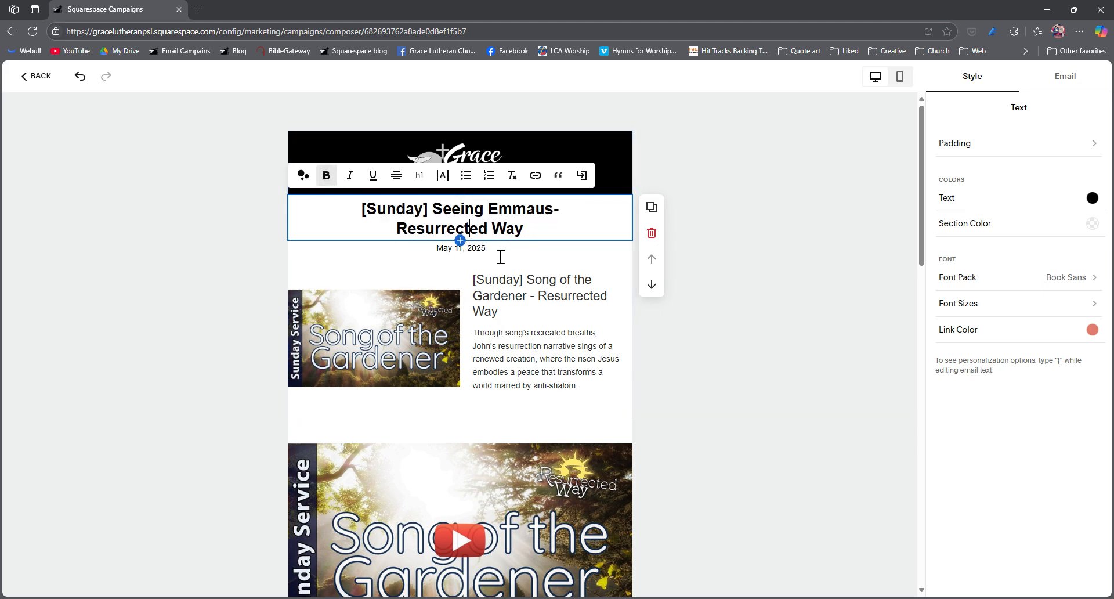
Step: Change the date under the title to May 18, 2025
{"action": "left_click", "coordinate": [455, 248]}
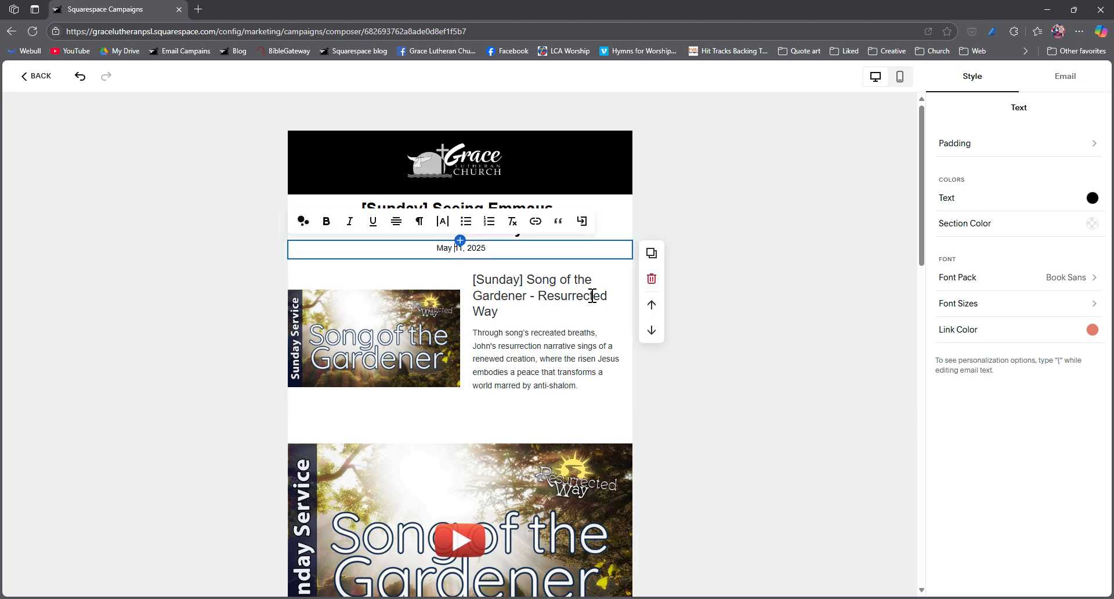
{"action": "key", "text": "Delete"}
{"action": "type", "text": "8"}
Step: Swap the blog block's post for "[Sunday] Seeing Emmaus- Resurrected Way" dated May 18, 2025, deselecting the "Song of the Gardener" post
{"action": "left_click", "coordinate": [540, 347]}
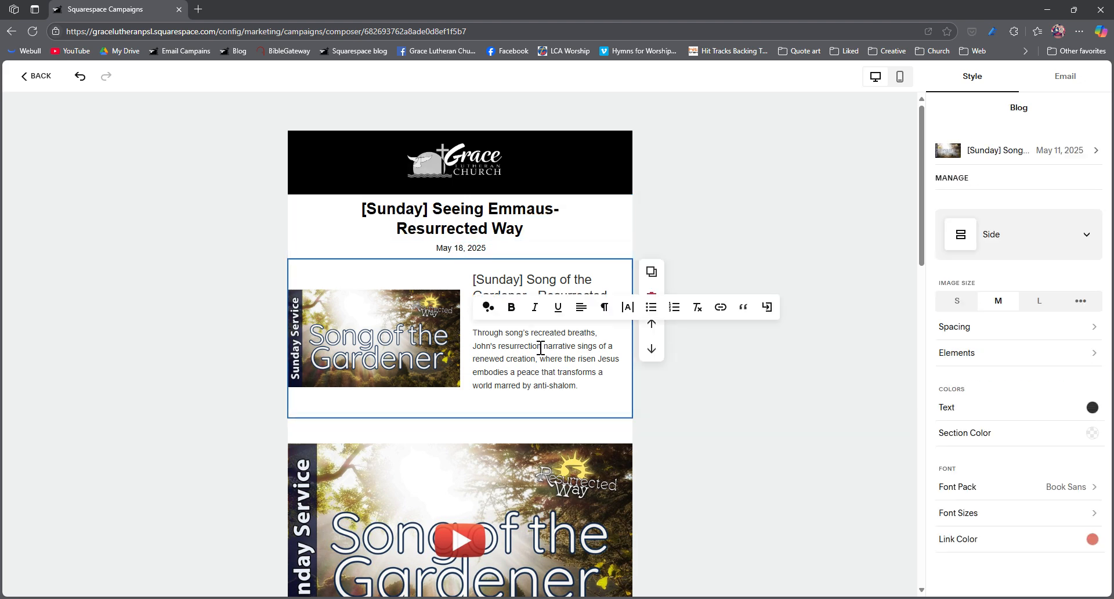
{"action": "left_click", "coordinate": [950, 177]}
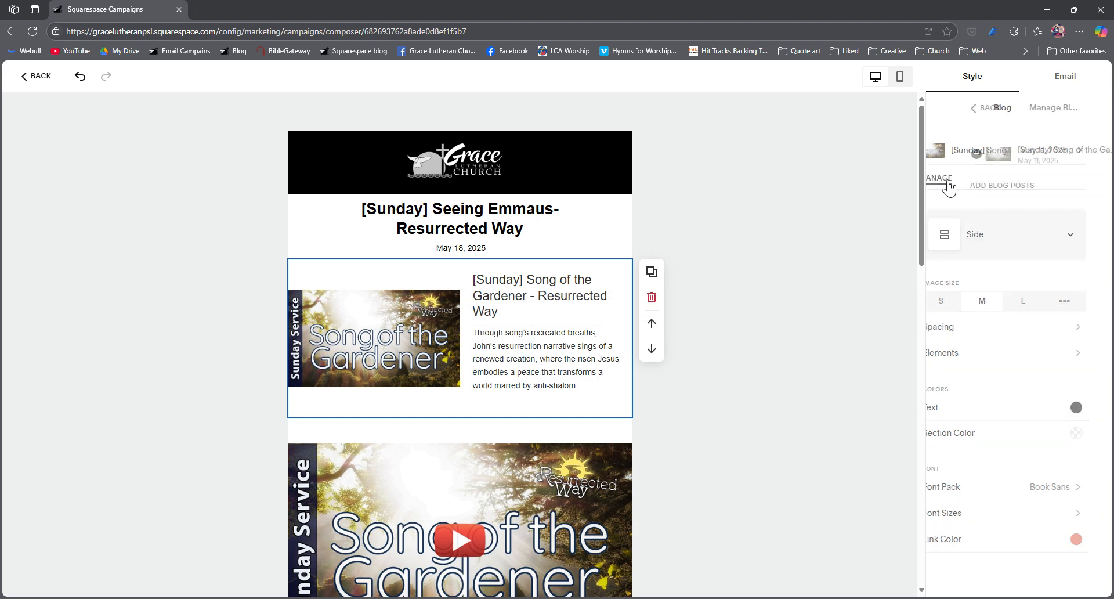
{"action": "left_click", "coordinate": [952, 187]}
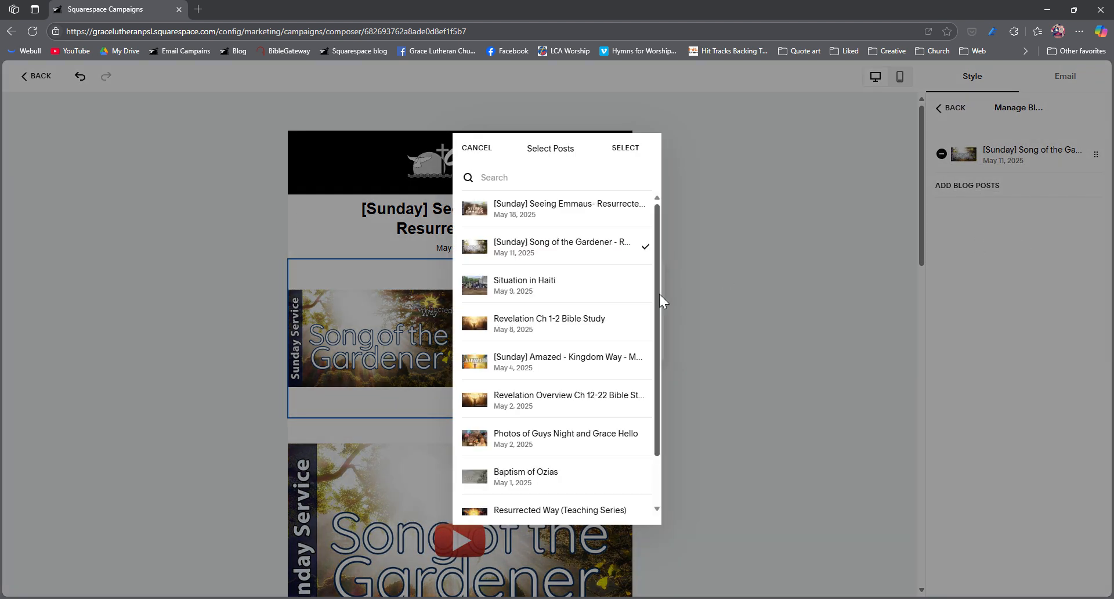
{"action": "left_click", "coordinate": [574, 219]}
{"action": "left_click", "coordinate": [598, 250]}
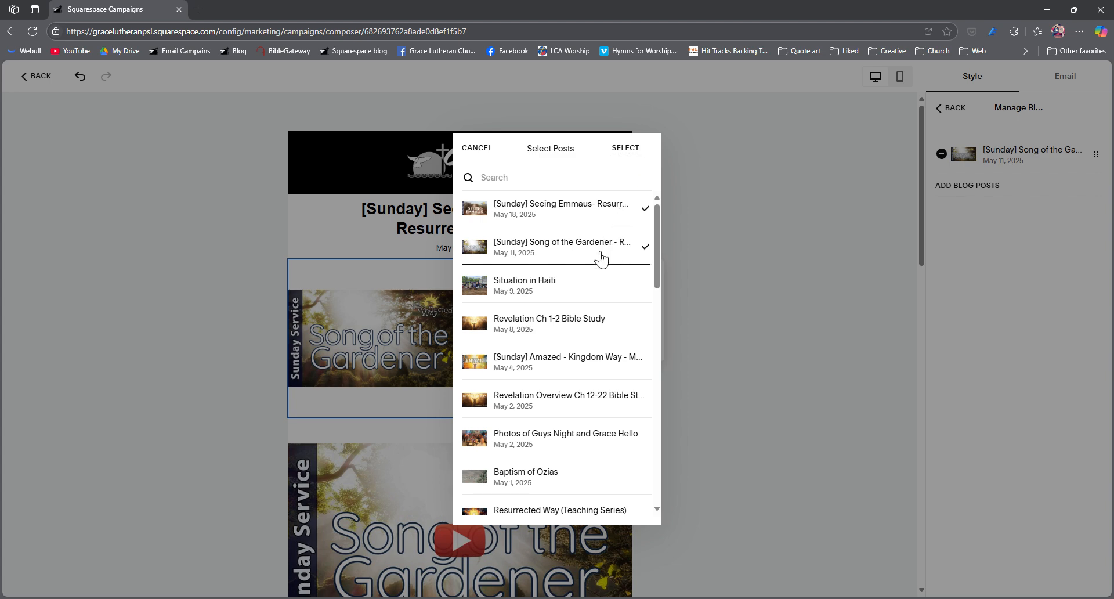
{"action": "left_click", "coordinate": [618, 243]}
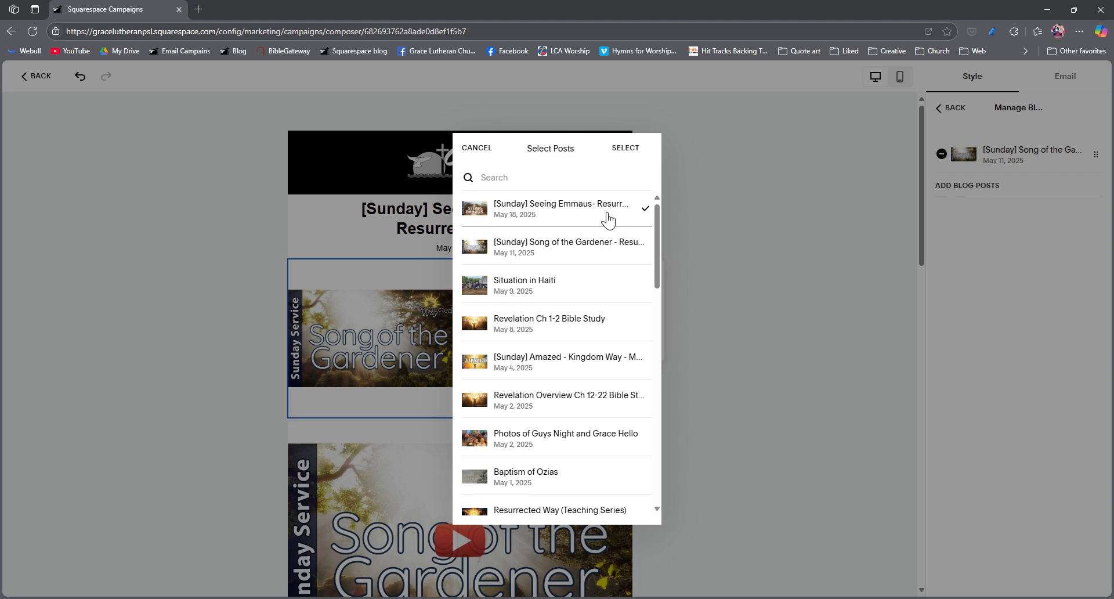
{"action": "left_click", "coordinate": [625, 149]}
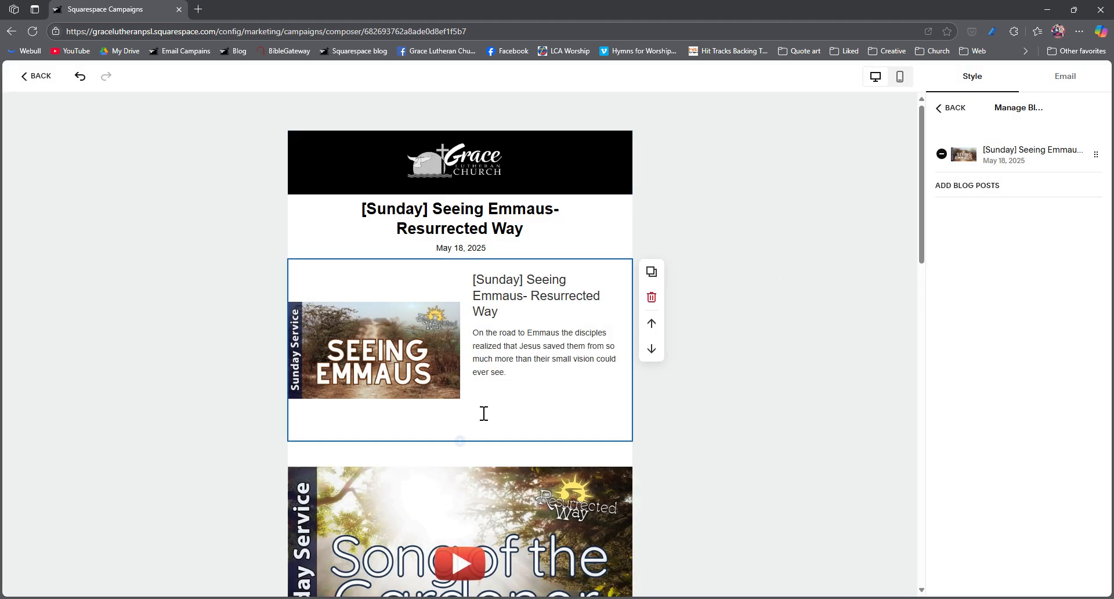
Step: Delete the blank lines below the excerpt in the Seeing Emmaus blog block
{"action": "left_click", "coordinate": [508, 396]}
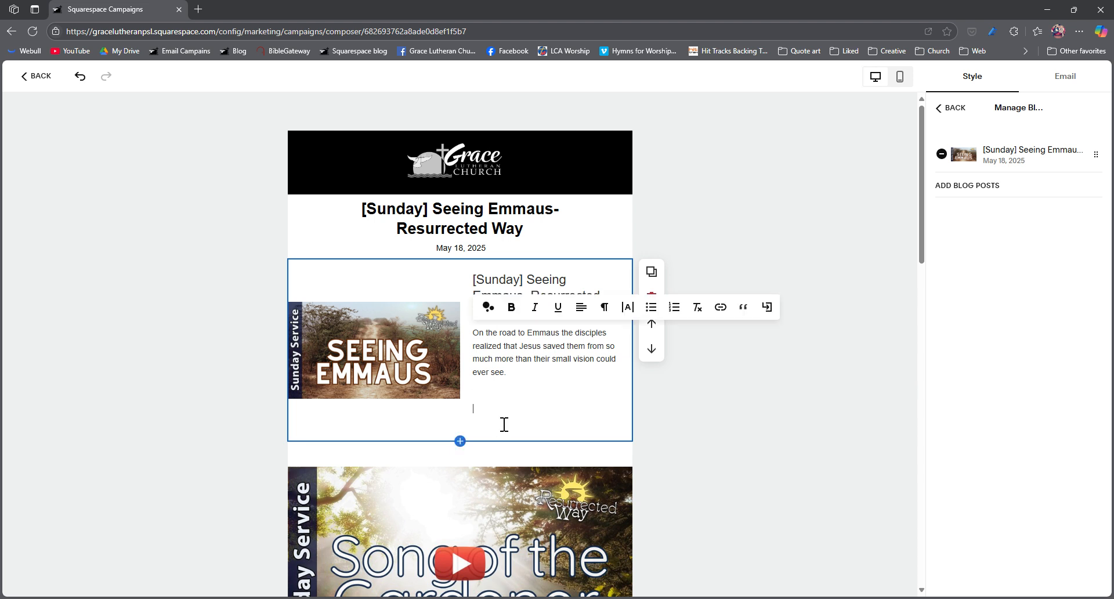
{"action": "left_click", "coordinate": [490, 423]}
{"action": "left_click", "coordinate": [497, 419]}
{"action": "key", "text": "BackSpace"}
{"action": "key", "text": "BackSpace"}
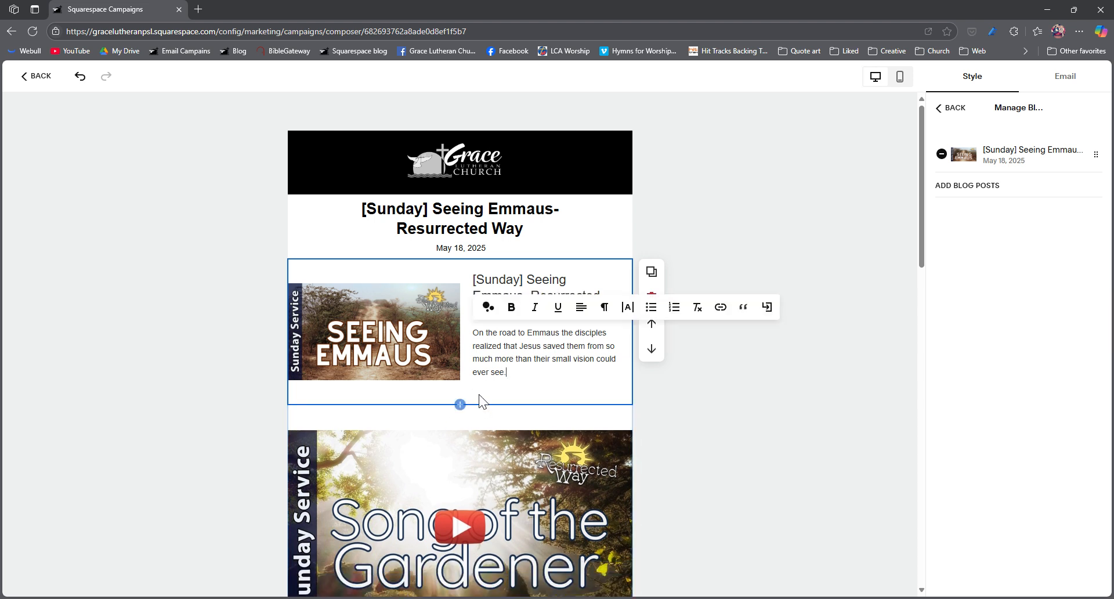
Step: Inspect the settings of the Sunday service banner image and the details of the linked blog post
{"action": "scroll", "coordinate": [522, 435], "scroll_direction": "down", "scroll_amount": 1}
{"action": "left_click", "coordinate": [535, 439]}
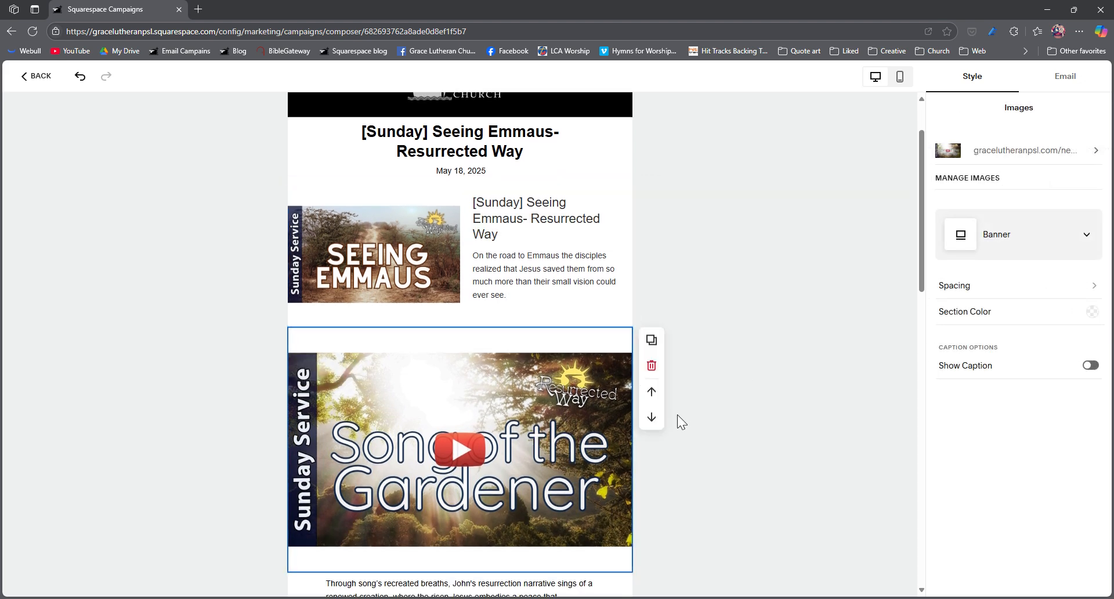
{"action": "scroll", "coordinate": [655, 418], "scroll_direction": "down", "scroll_amount": 1}
{"action": "mouse_move", "coordinate": [523, 318]}
{"action": "scroll", "coordinate": [522, 317], "scroll_direction": "up", "scroll_amount": 1}
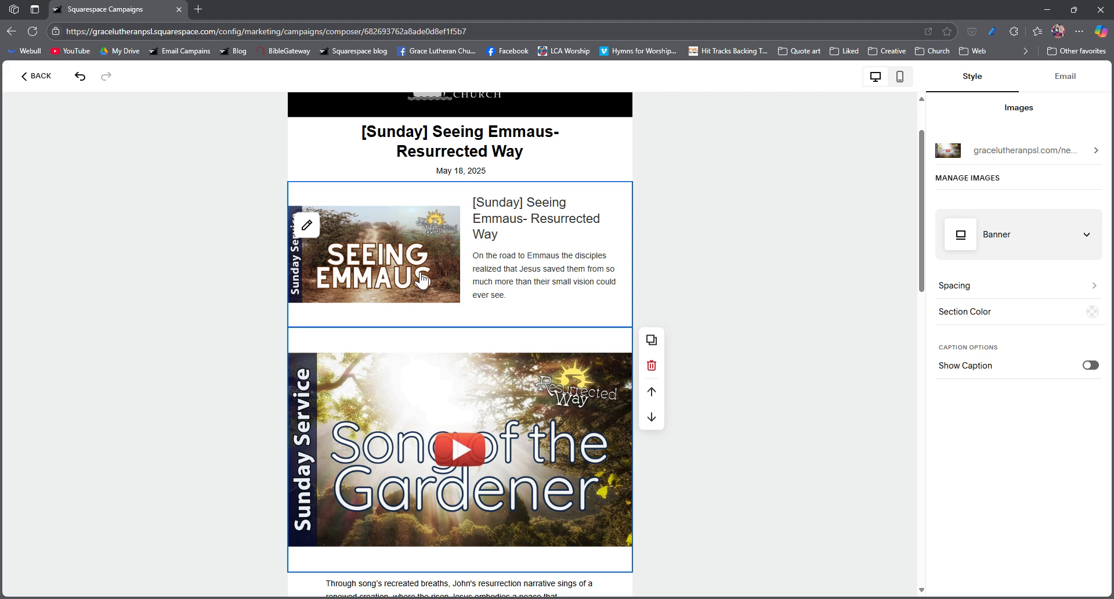
{"action": "left_click", "coordinate": [420, 280]}
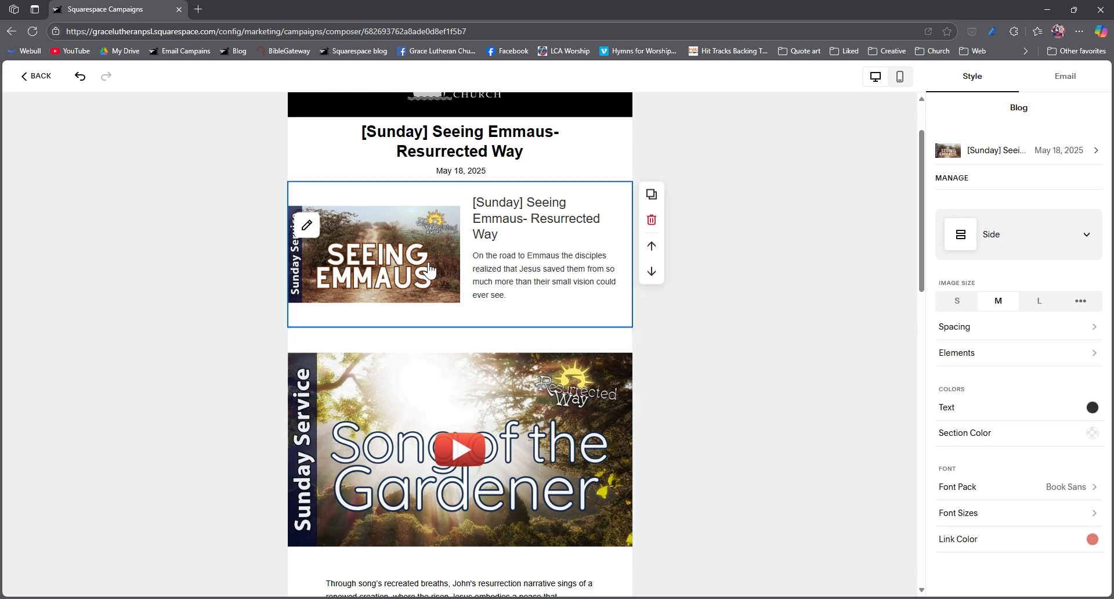
{"action": "left_click", "coordinate": [1053, 155]}
{"action": "left_click", "coordinate": [953, 109]}
Step: Replace the "Song of the Gardener" banner image with the Seeing Emmaus play-button image 3.jpg from the library
{"action": "left_click", "coordinate": [522, 401]}
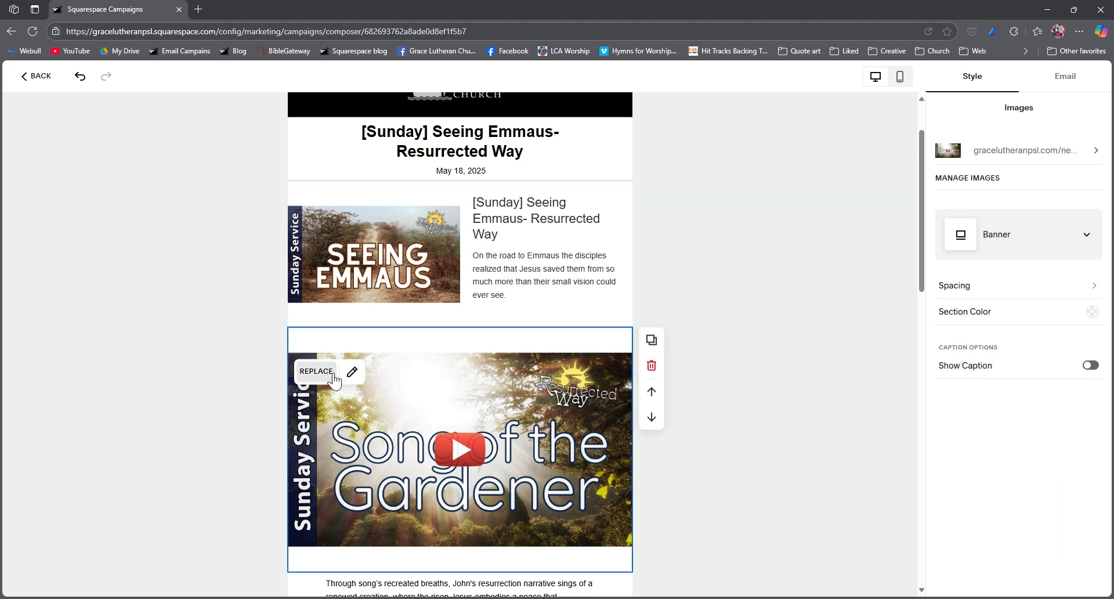
{"action": "left_click", "coordinate": [316, 371]}
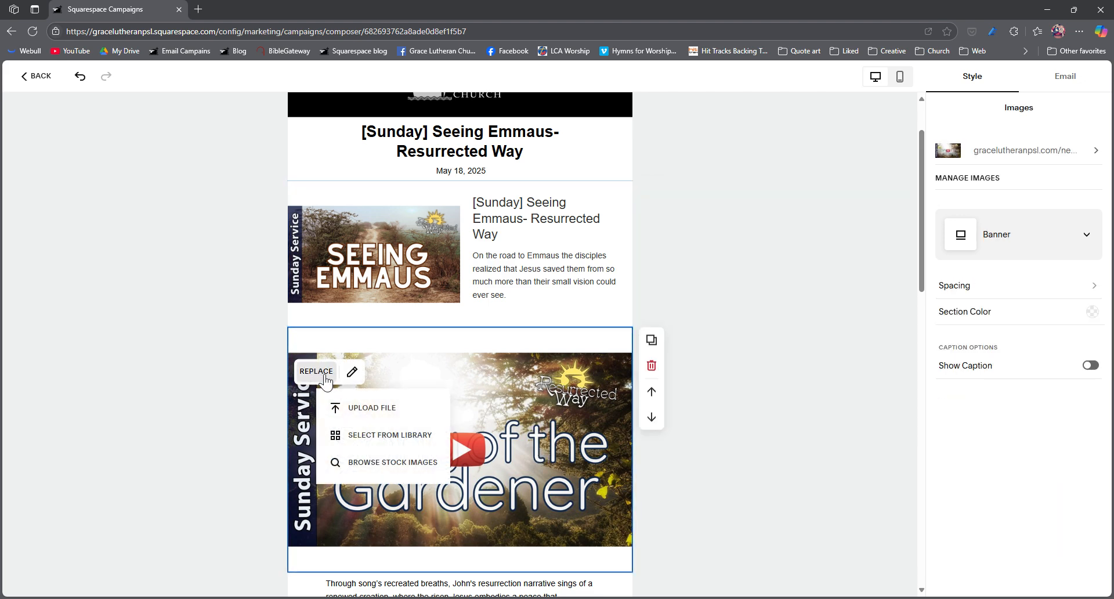
{"action": "left_click", "coordinate": [385, 434]}
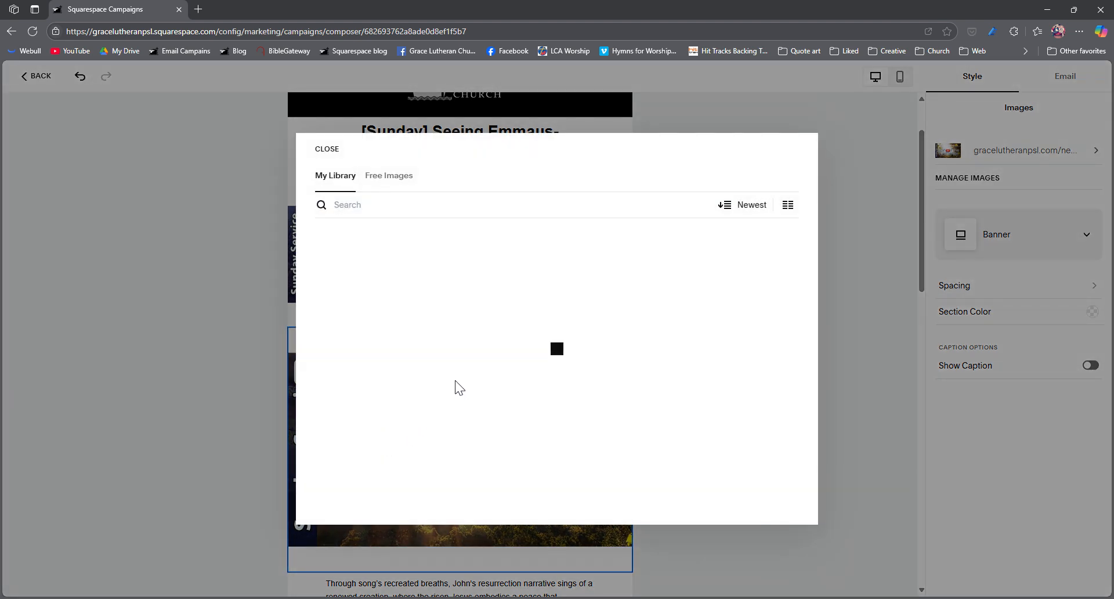
{"action": "left_click", "coordinate": [406, 325]}
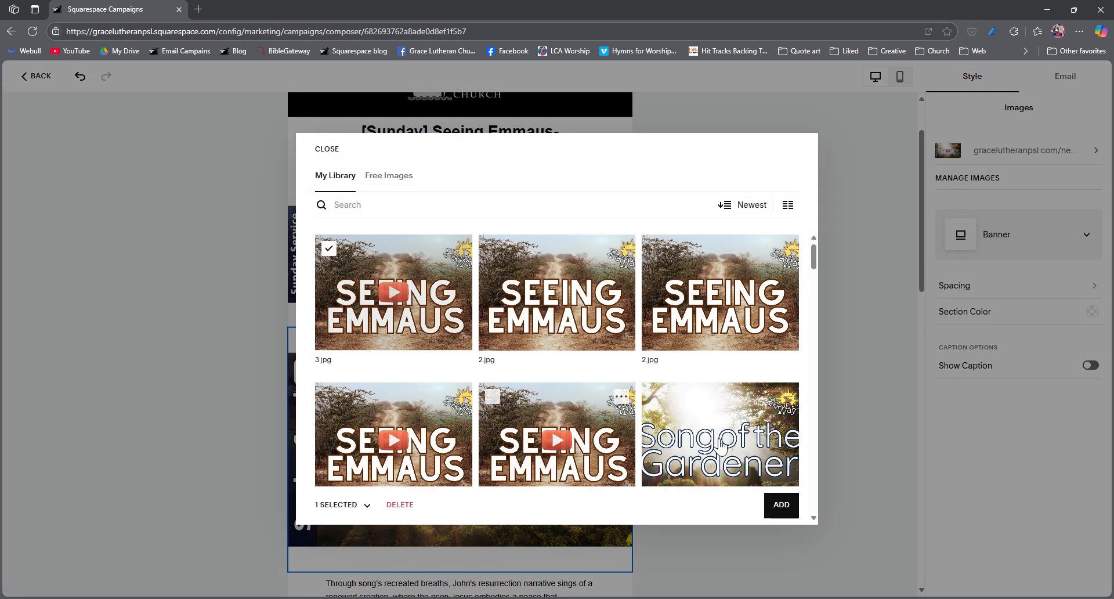
{"action": "left_click", "coordinate": [783, 508]}
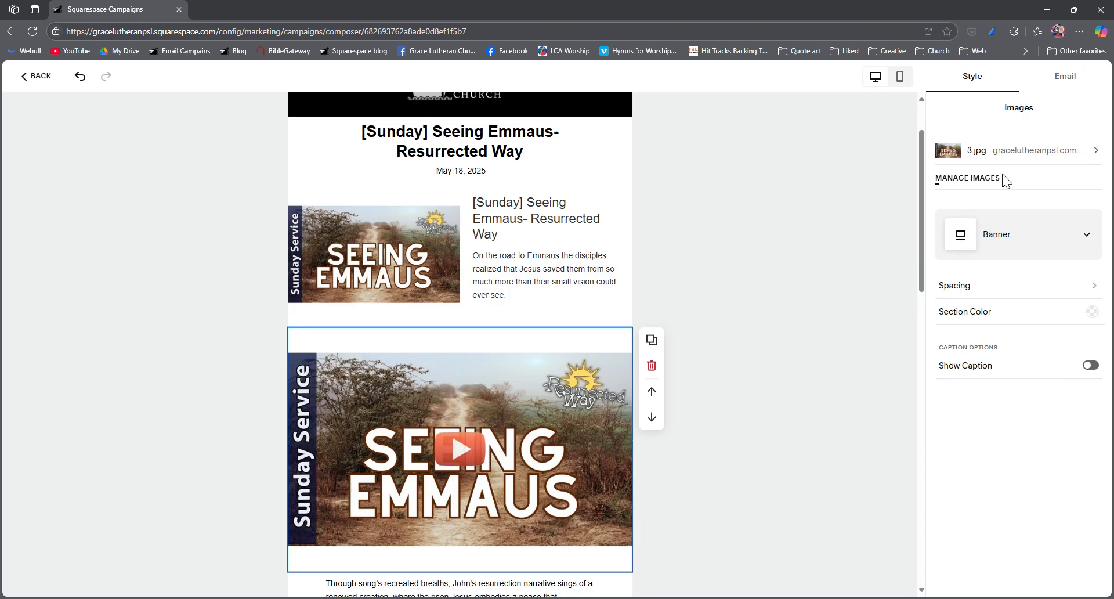
{"action": "left_click", "coordinate": [1048, 155]}
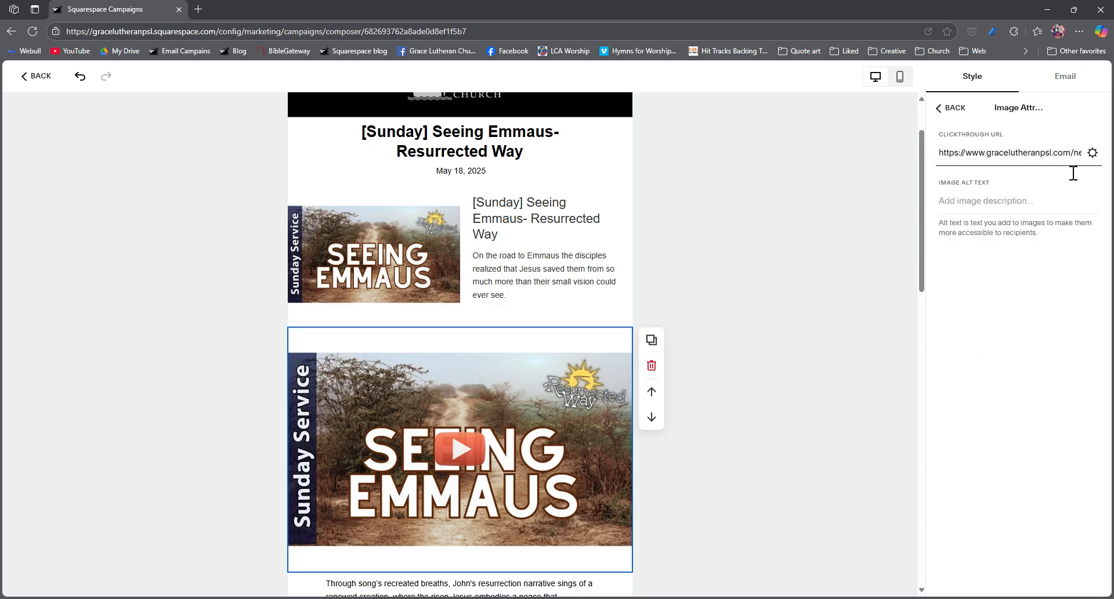
{"action": "type", "text": "https://www.gracelutheranpsl.com/news/resurrectedway2"}
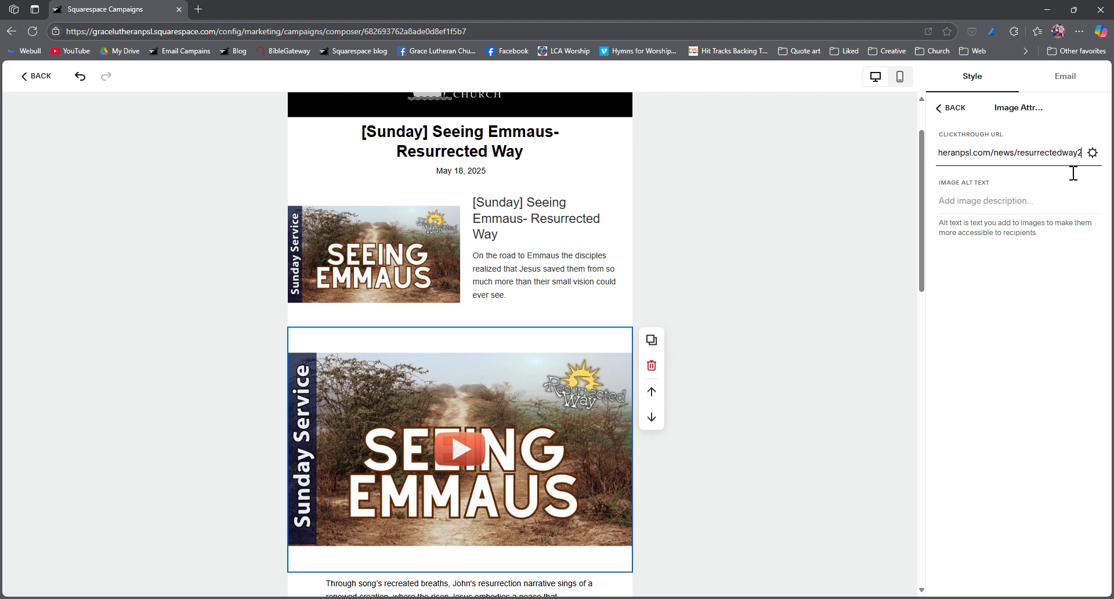
{"action": "key", "text": "BackSpace"}
{"action": "type", "text": "3"}
{"action": "left_click", "coordinate": [953, 108]}
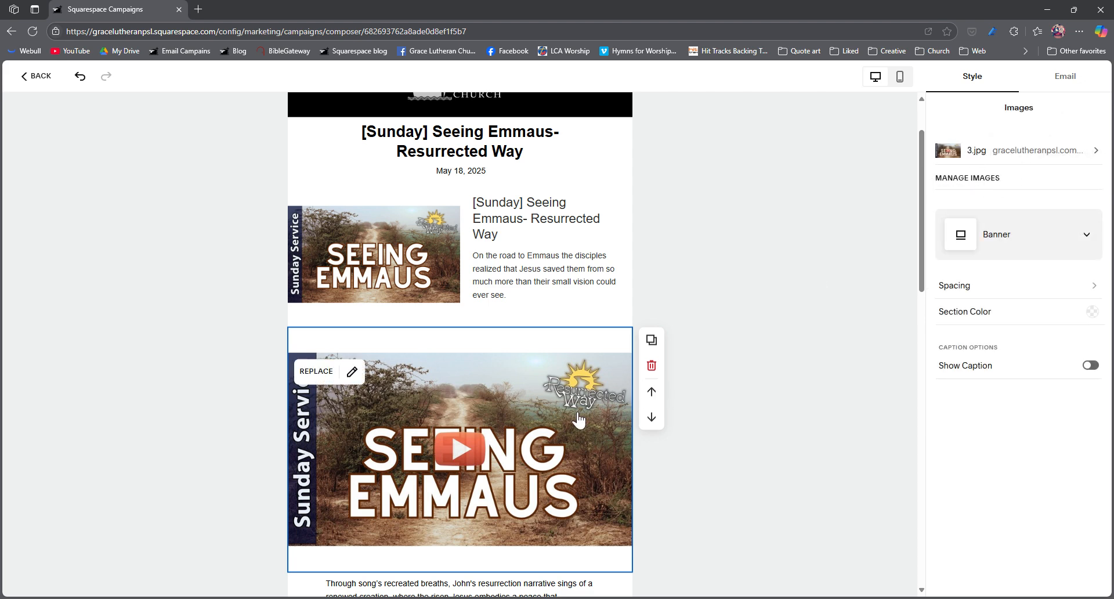
Step: Replace the paragraph below the banner image with the copied excerpt beginning "On the road to Emmaus the disciples realized that Jesus saved them"
{"action": "scroll", "coordinate": [576, 416], "scroll_direction": "down", "scroll_amount": 3}
{"action": "left_click", "coordinate": [480, 457]}
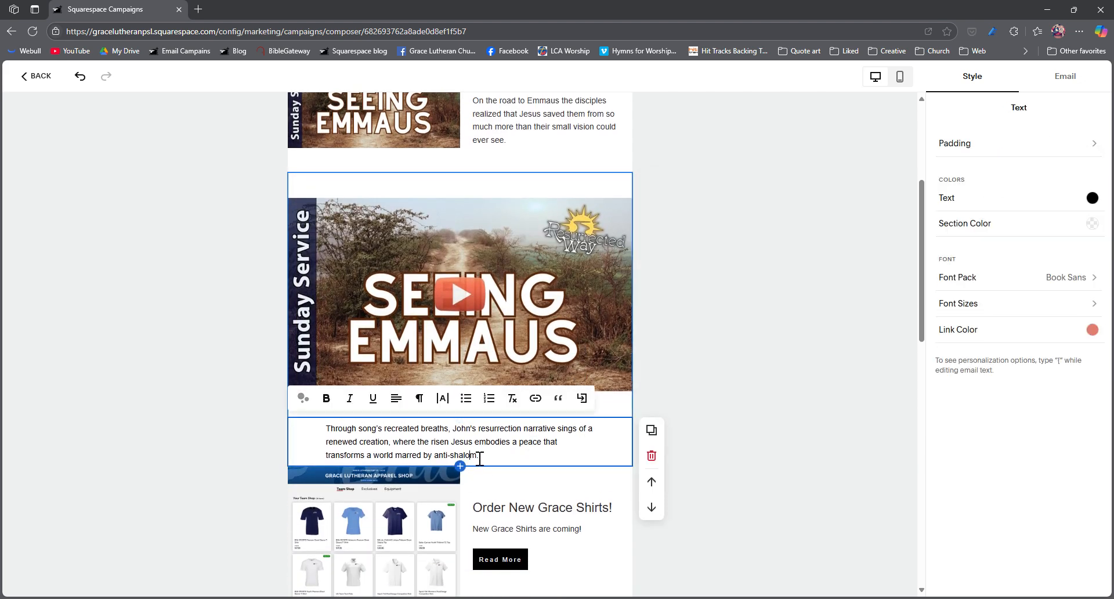
{"action": "left_click_drag", "start_coordinate": [481, 457], "coordinate": [295, 422]}
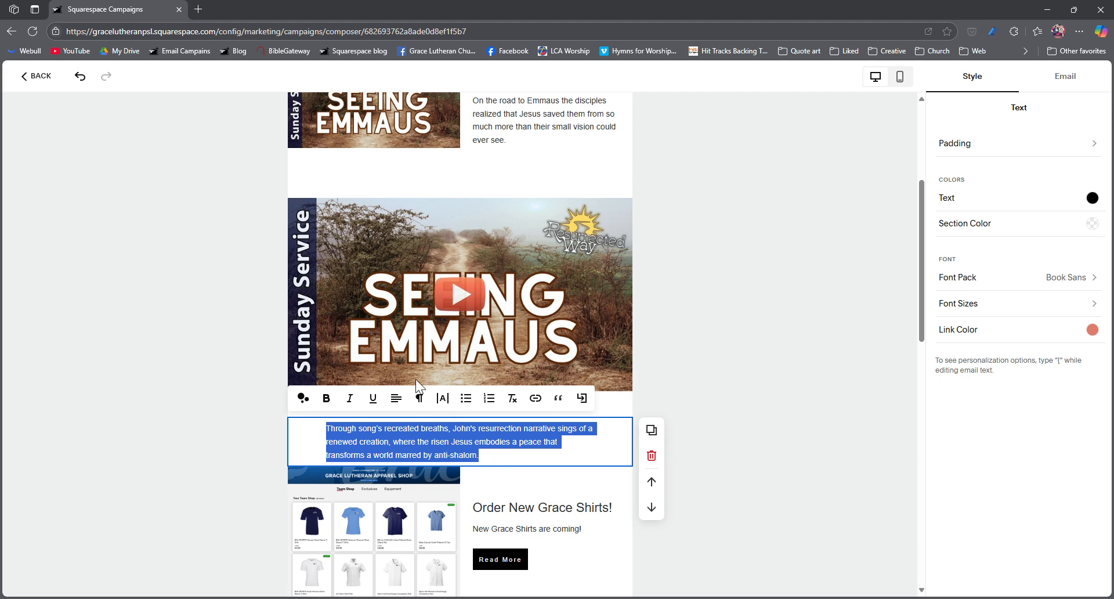
{"action": "type", "text": "On the road to Emmaus the disciples realized that Jesus saved them from so much more than their small vision could ever see."}
{"action": "left_click", "coordinate": [743, 375]}
Step: Delete the "Order New Grace Shirts!" blog section below the excerpt paragraph
{"action": "scroll", "coordinate": [634, 463], "scroll_direction": "down", "scroll_amount": 3}
{"action": "left_click", "coordinate": [511, 341]}
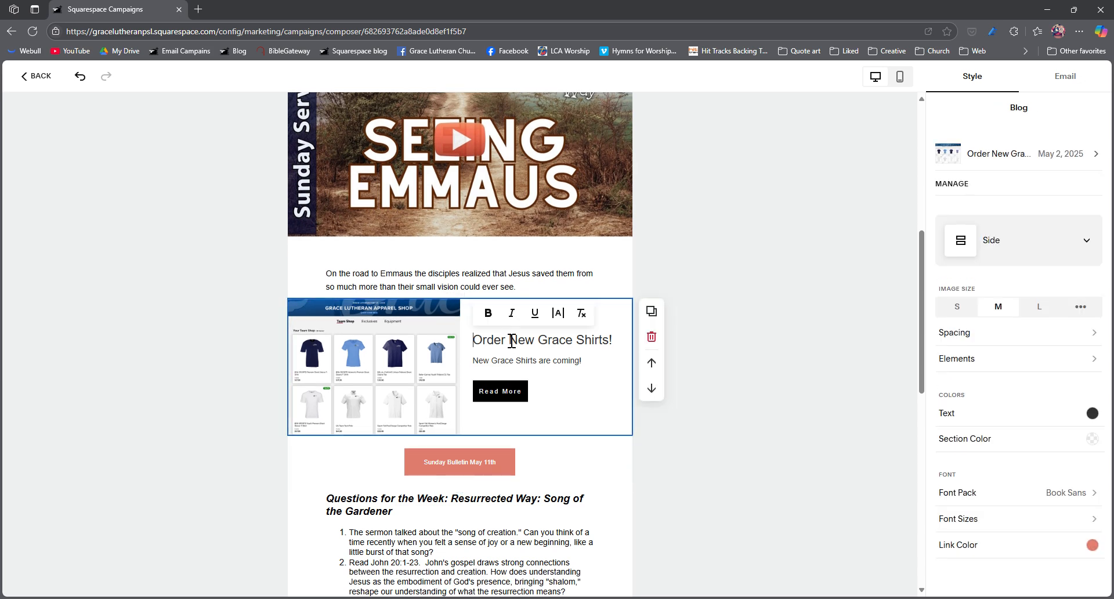
{"action": "left_click", "coordinate": [651, 342]}
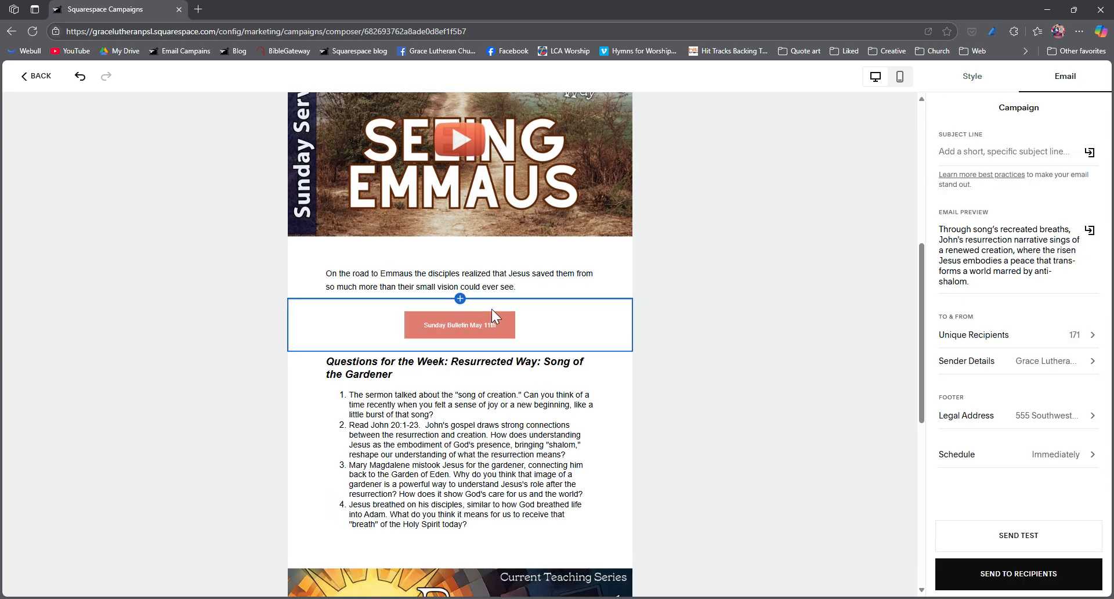
Step: Add a blog section above the Sunday Bulletin button featuring the "Situation in Haiti" post
{"action": "left_click", "coordinate": [460, 299]}
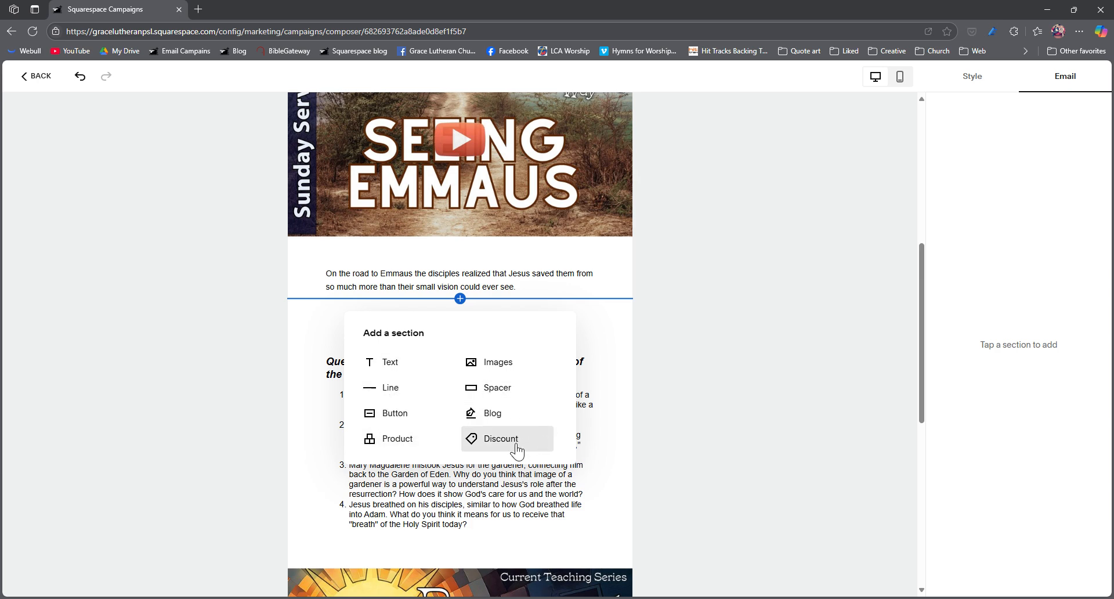
{"action": "left_click", "coordinate": [498, 413]}
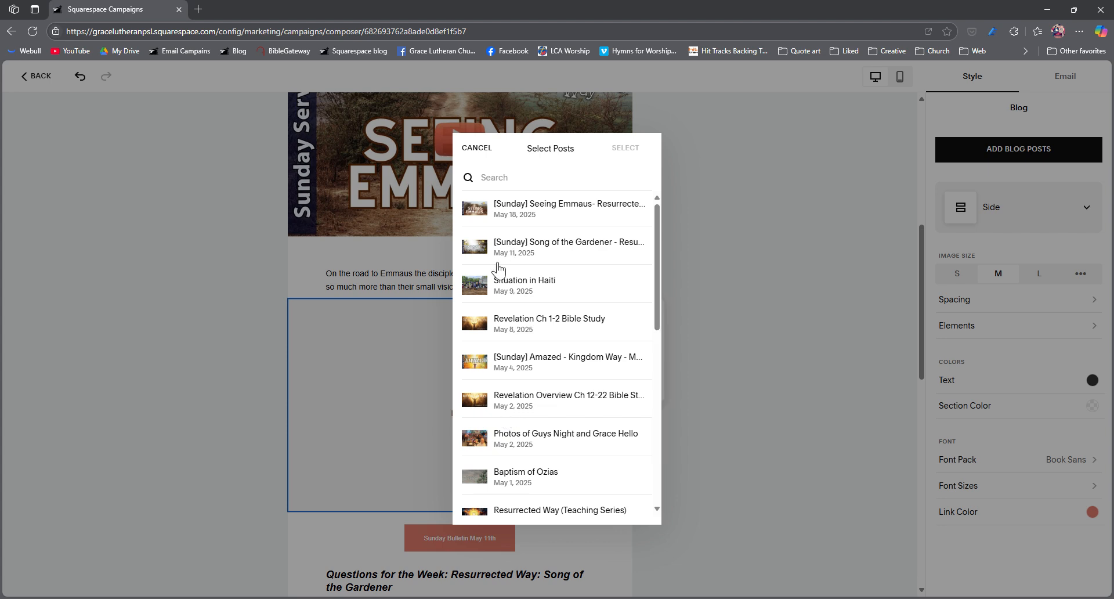
{"action": "left_click", "coordinate": [551, 290]}
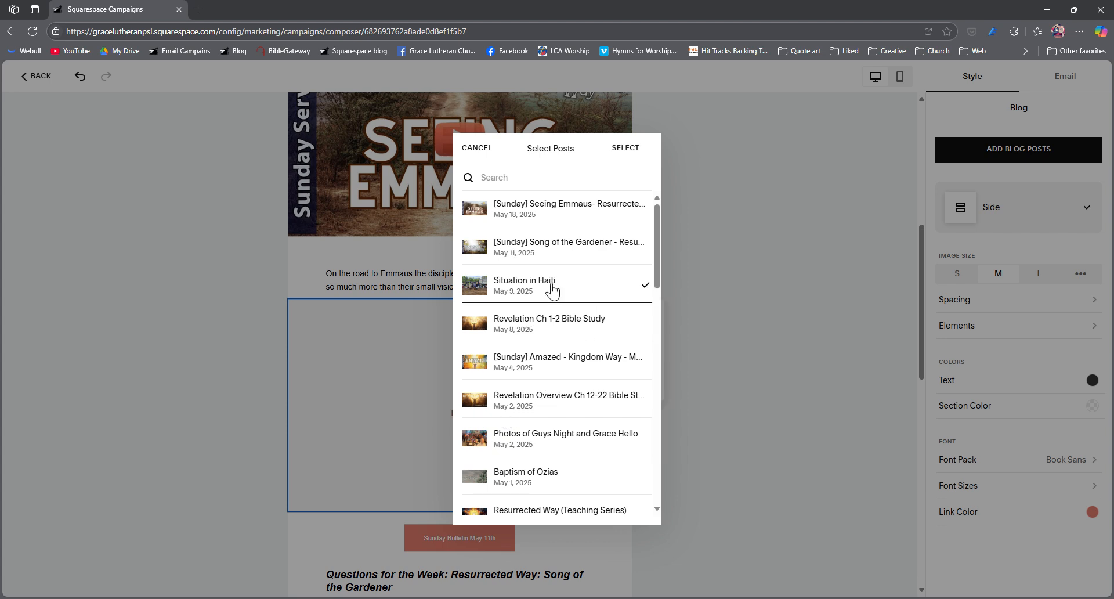
{"action": "left_click", "coordinate": [634, 148]}
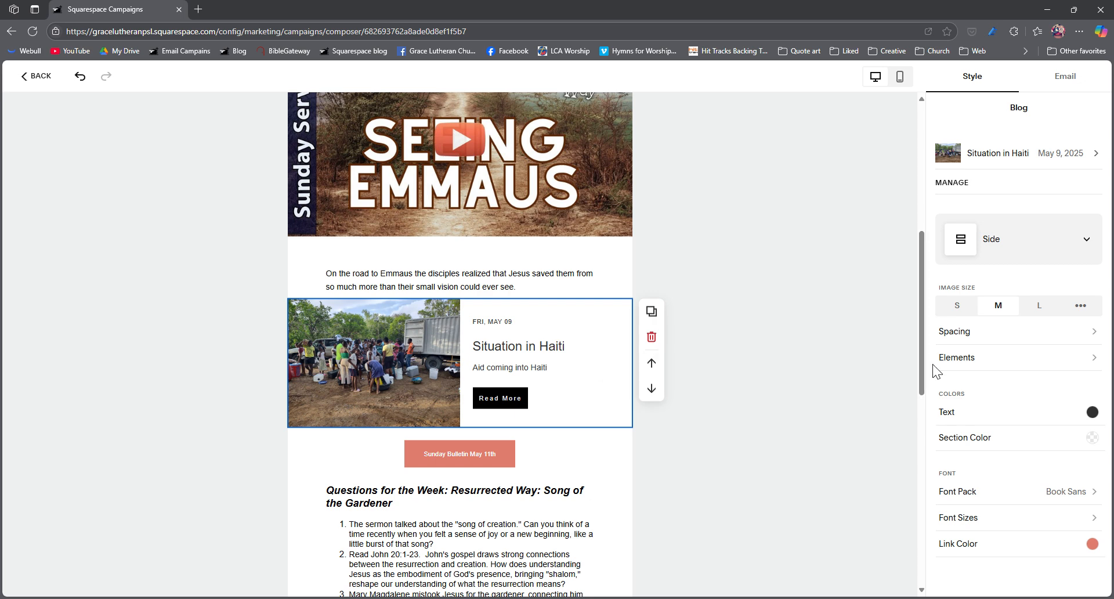
Step: Try hiding the Read More link and showing the author in the "Situation in Haiti" section, restoring both settings
{"action": "left_click", "coordinate": [986, 361]}
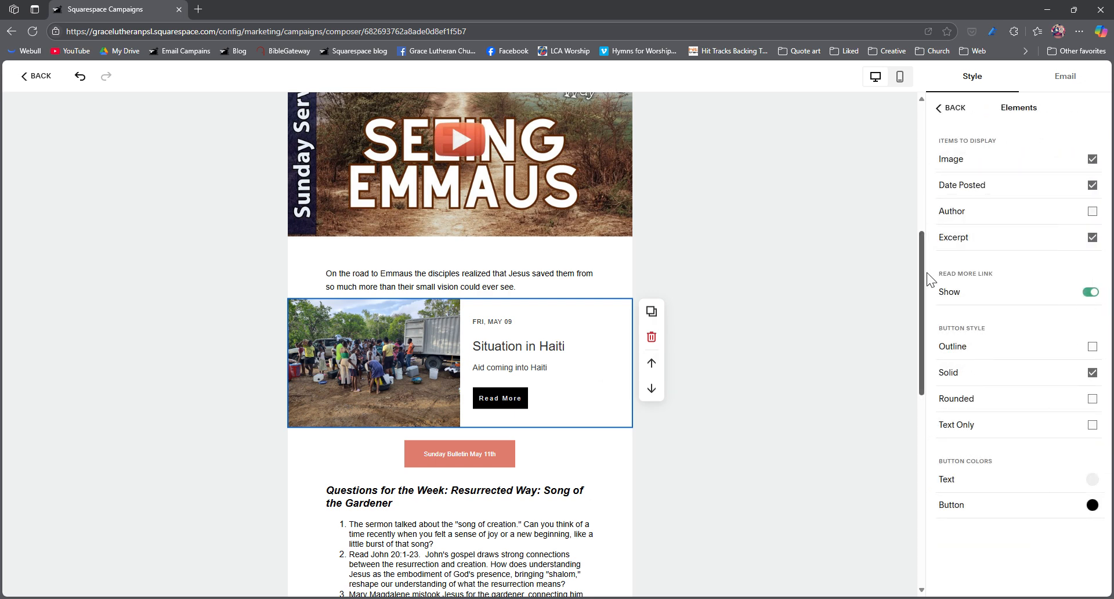
{"action": "left_click", "coordinate": [1090, 292]}
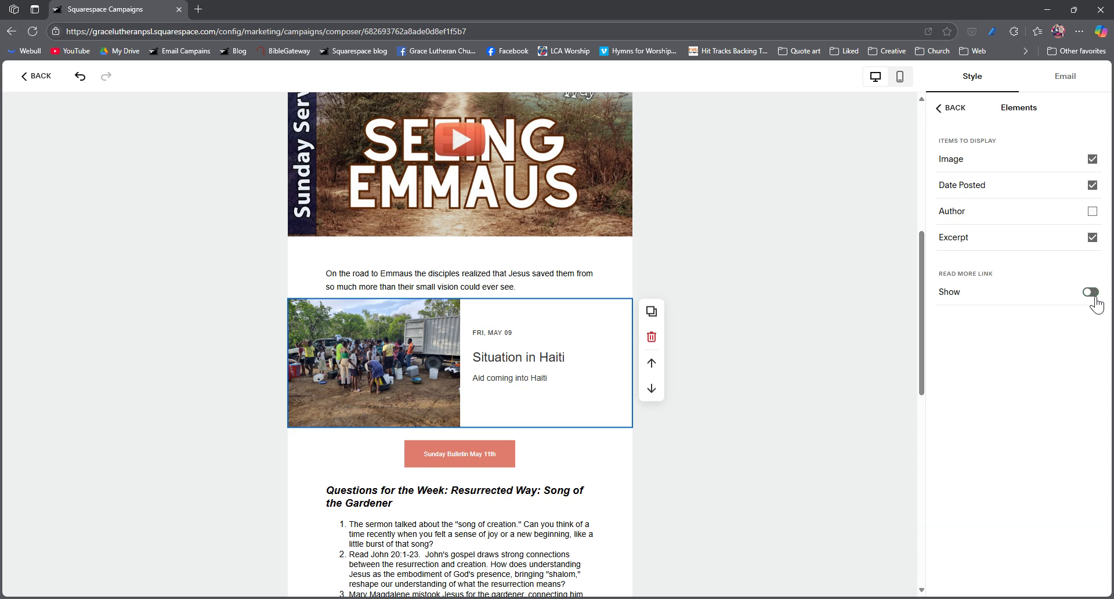
{"action": "left_click", "coordinate": [1090, 292]}
{"action": "left_click", "coordinate": [1096, 214]}
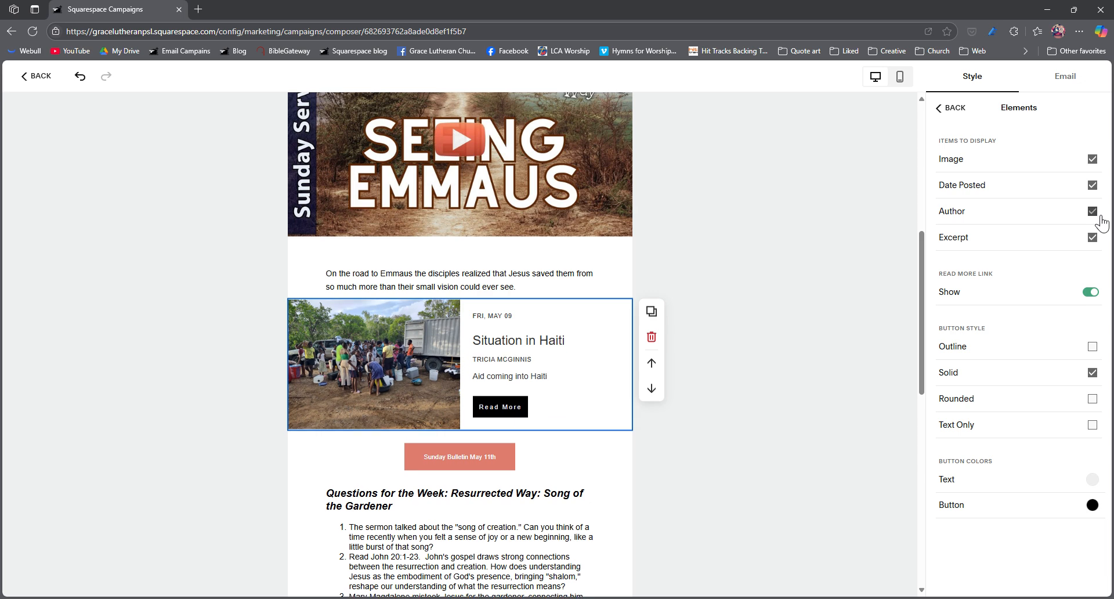
{"action": "left_click", "coordinate": [1096, 214]}
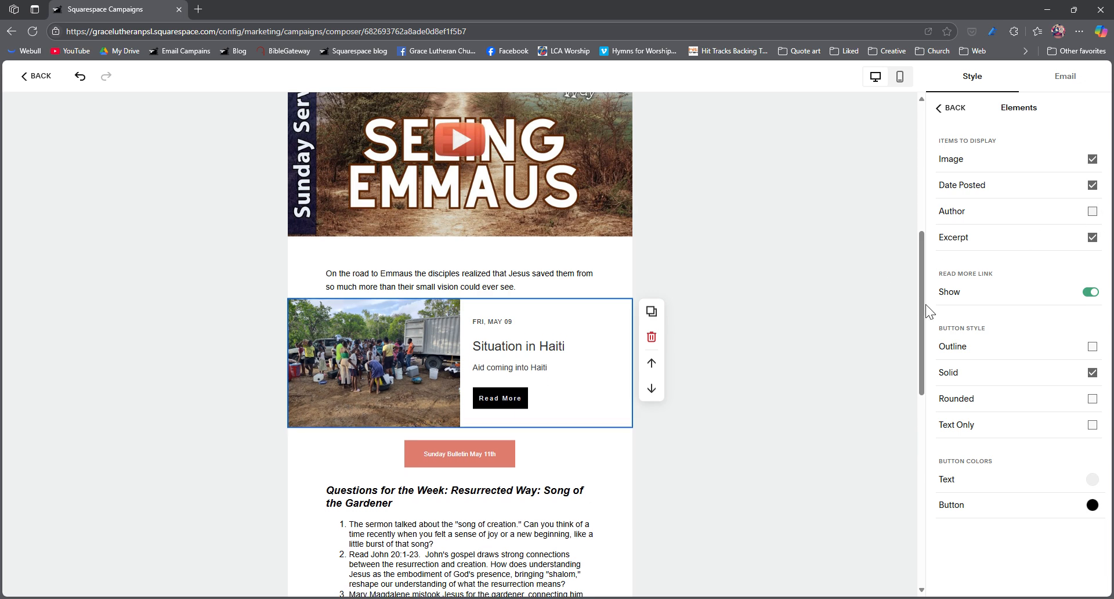
{"action": "left_click", "coordinate": [676, 439]}
Step: Replace the Sunday Bulletin button's link with the copied Google Docs sharing link for this week's bulletin
{"action": "scroll", "coordinate": [462, 394], "scroll_direction": "down", "scroll_amount": 1}
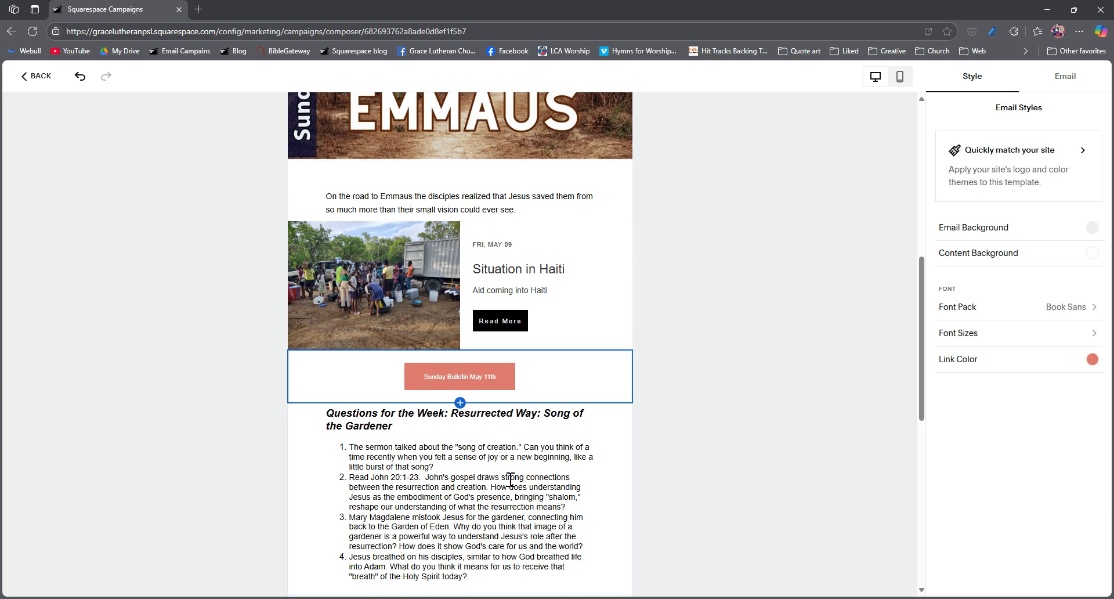
{"action": "left_click", "coordinate": [457, 392]}
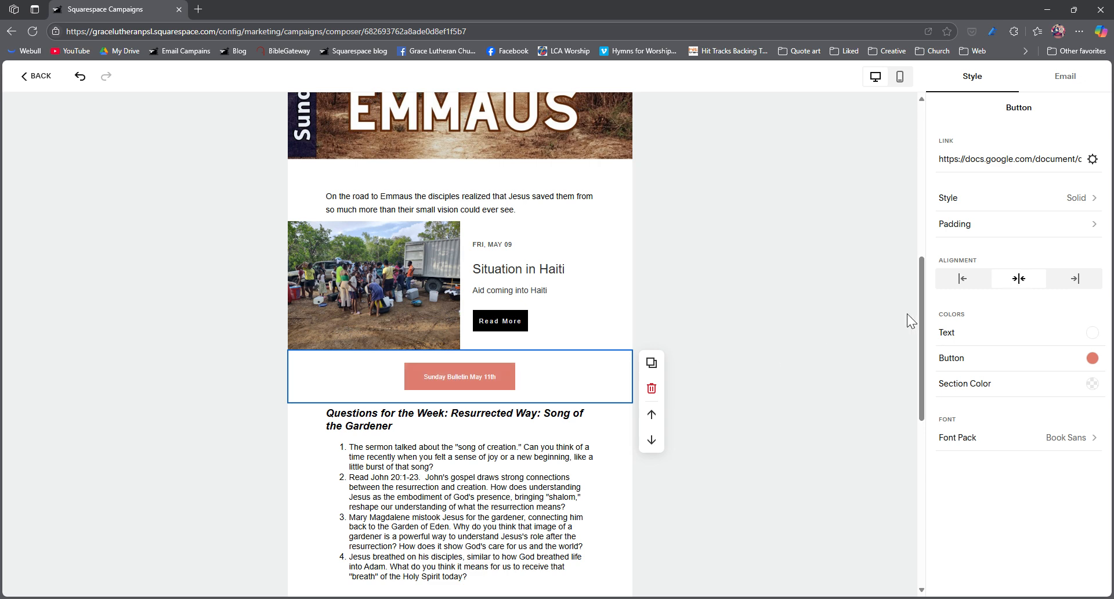
{"action": "left_click", "coordinate": [488, 379]}
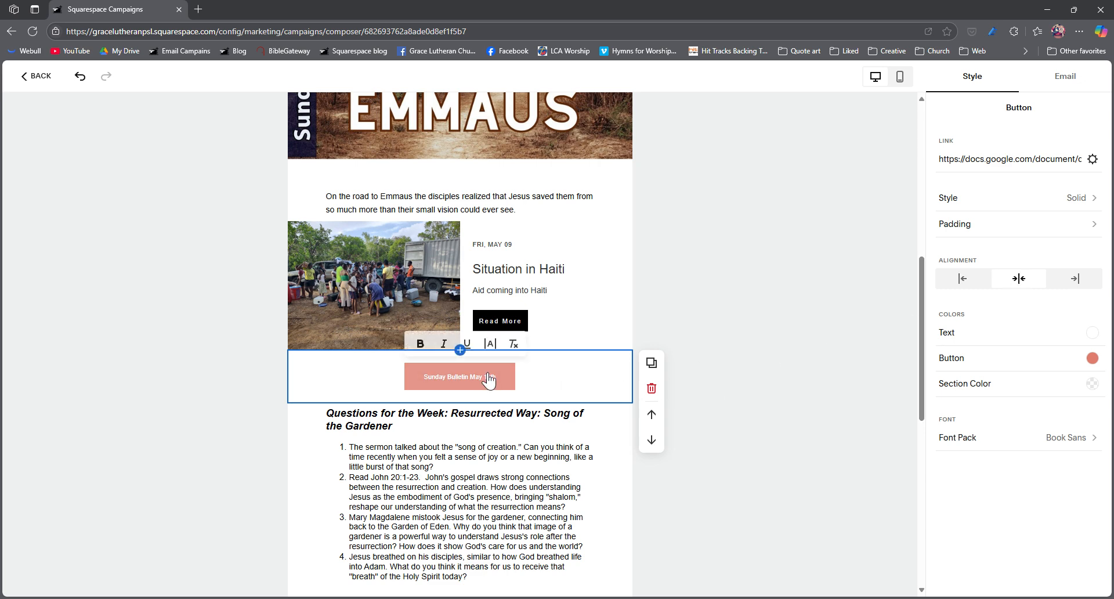
{"action": "key", "text": "ctrl+Left"}
{"action": "key", "text": "ctrl+Left"}
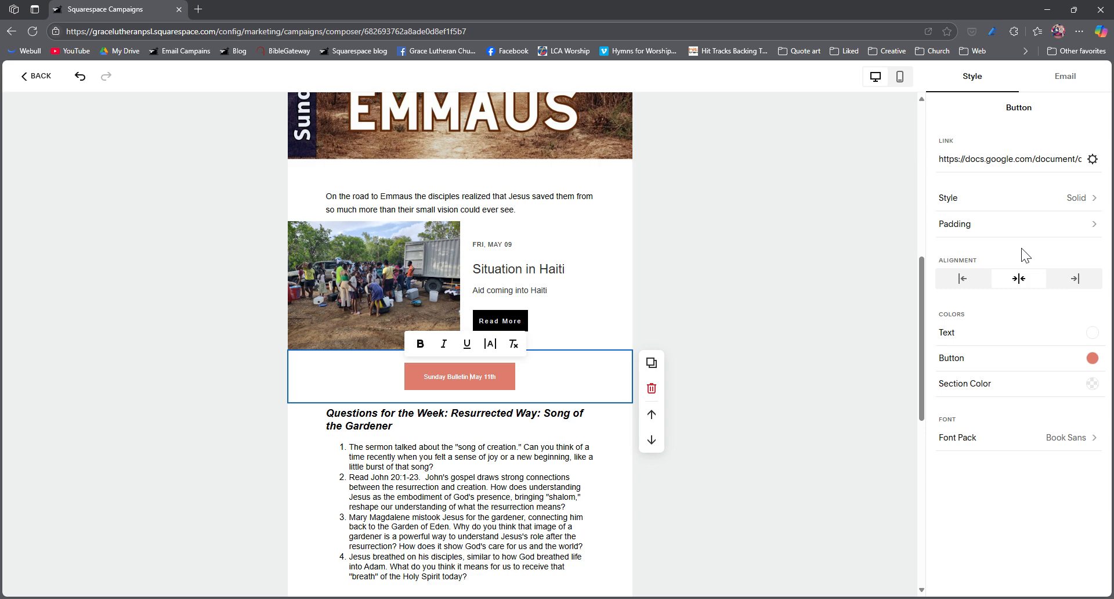
{"action": "triple_click", "coordinate": [989, 166]}
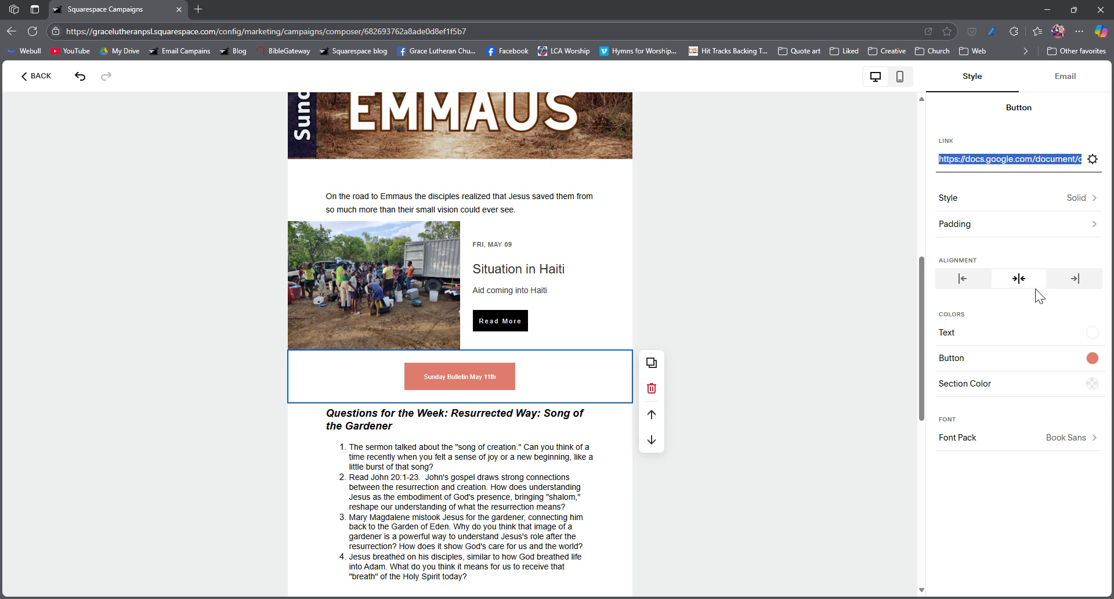
{"action": "key", "text": "ctrl+v"}
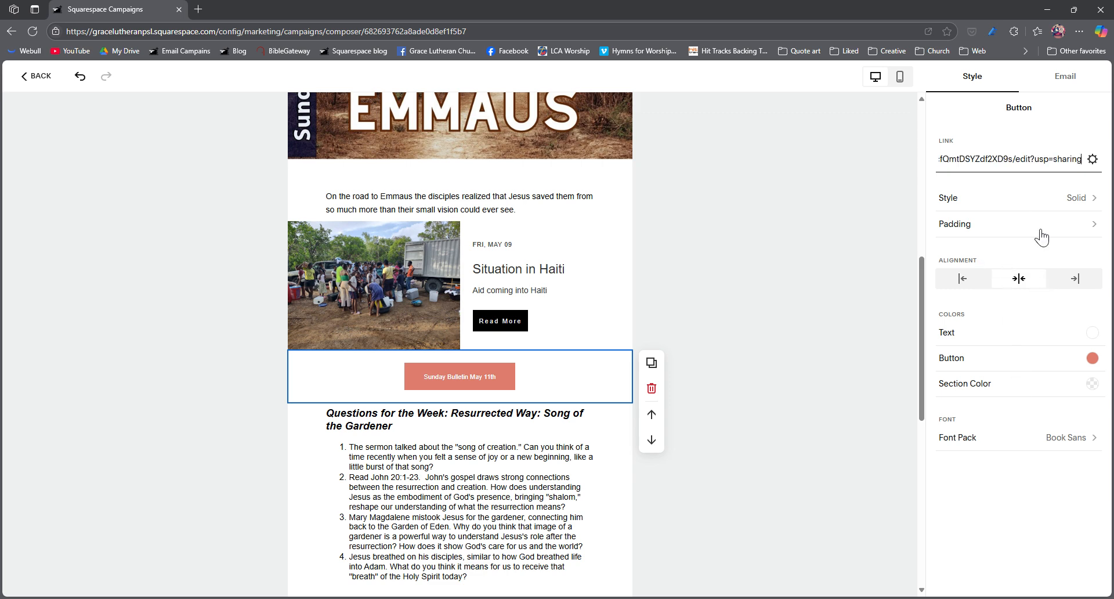
Step: Change the bulletin button's label to "Sunday Bulletin May 18th"
{"action": "left_click", "coordinate": [496, 383]}
{"action": "key", "text": "Delete"}
{"action": "type", "text": "8"}
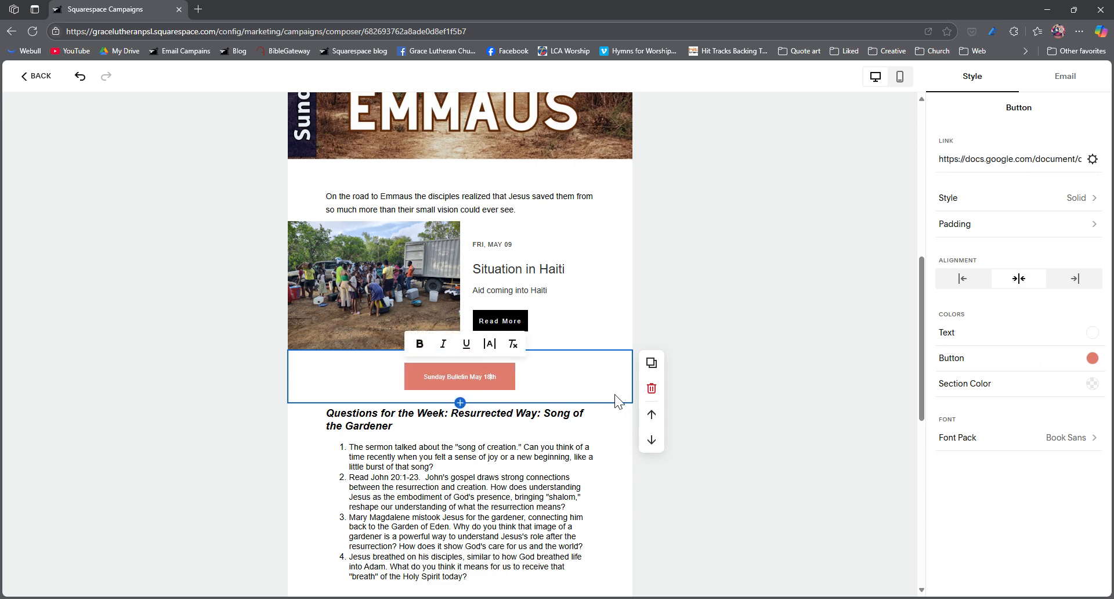
{"action": "left_click", "coordinate": [614, 395]}
Step: Replace the weekly questions with the copied "Questions for the Week: Resurrected Way: Seeing Emmaus" text and remove the blank space below its heading
{"action": "left_click", "coordinate": [512, 500]}
{"action": "scroll", "coordinate": [511, 501], "scroll_direction": "down", "scroll_amount": 2}
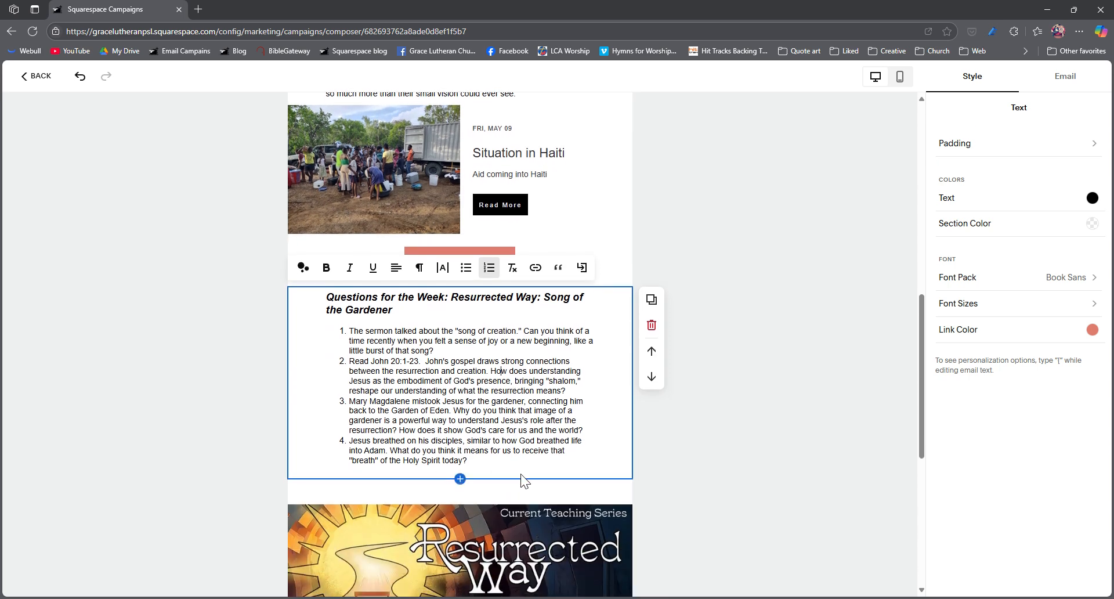
{"action": "left_click_drag", "start_coordinate": [492, 477], "coordinate": [299, 305]}
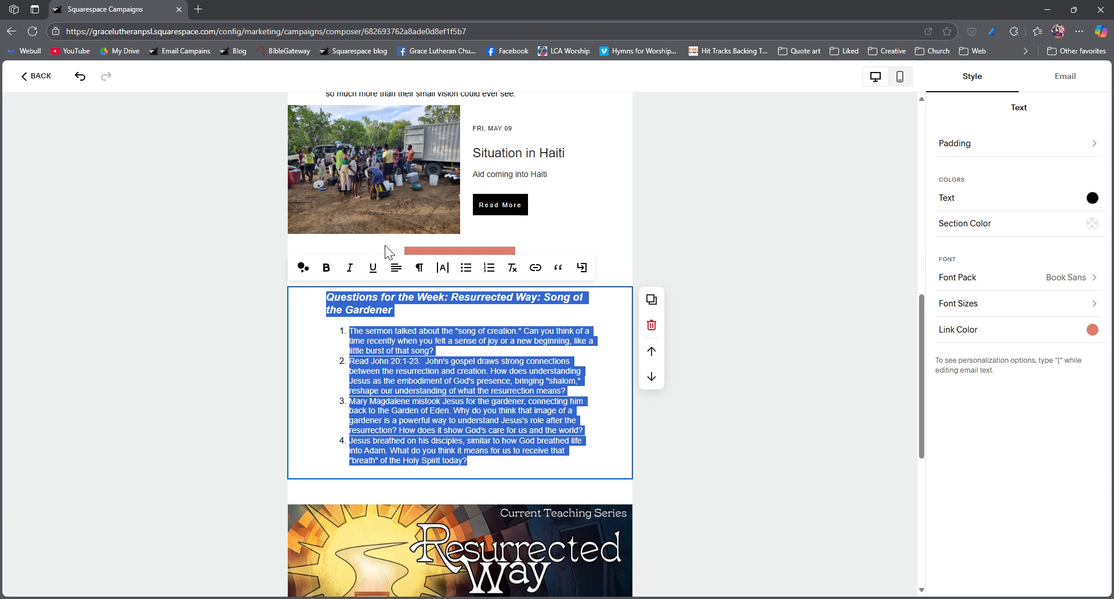
{"action": "type", "text": "Questions for the Week: Resurrected Way: Seeing Emmaus  What image of Jesus comes most easily to your mind?  Does that image feel complete, or are there other ways you might now think about what Jesus was all about or who he really was? Read Luke 24:13-35.  The disciples on the road to Emmaus had a specific idea of what Jesus was supposed to do to redeem Israel.  They were mistaken.  What's a time in your own life when you might have had a specific expectation of how God would work, but it turned out differently? The disciples' \"eyes were kept from recognizing\" Jesus. Can you think of a time when you might have missed seeing something important because of your own assumptions or expectations? How can we try to have \"open eyes\" to the way of Jesus in our daily lives? The moment the disciples recognize Jesus during the breaking of bread. How does coming to the Lord's table, receiving his body and blood, open our eyes to the way of Jesus?"}
{"action": "left_click", "coordinate": [448, 341]}
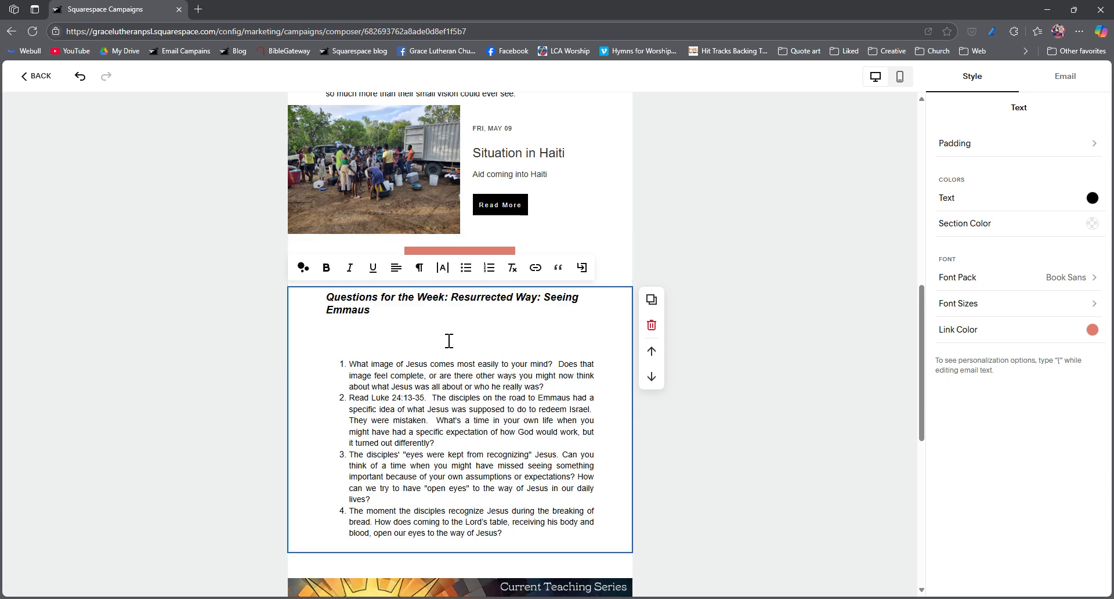
{"action": "key", "text": "BackSpace"}
{"action": "key", "text": "BackSpace"}
Step: Delete the "What Had happened at Grace this week." text section near the end of the email
{"action": "scroll", "coordinate": [375, 478], "scroll_direction": "down", "scroll_amount": 3}
{"action": "scroll", "coordinate": [376, 478], "scroll_direction": "down", "scroll_amount": 4}
{"action": "left_click", "coordinate": [409, 427]}
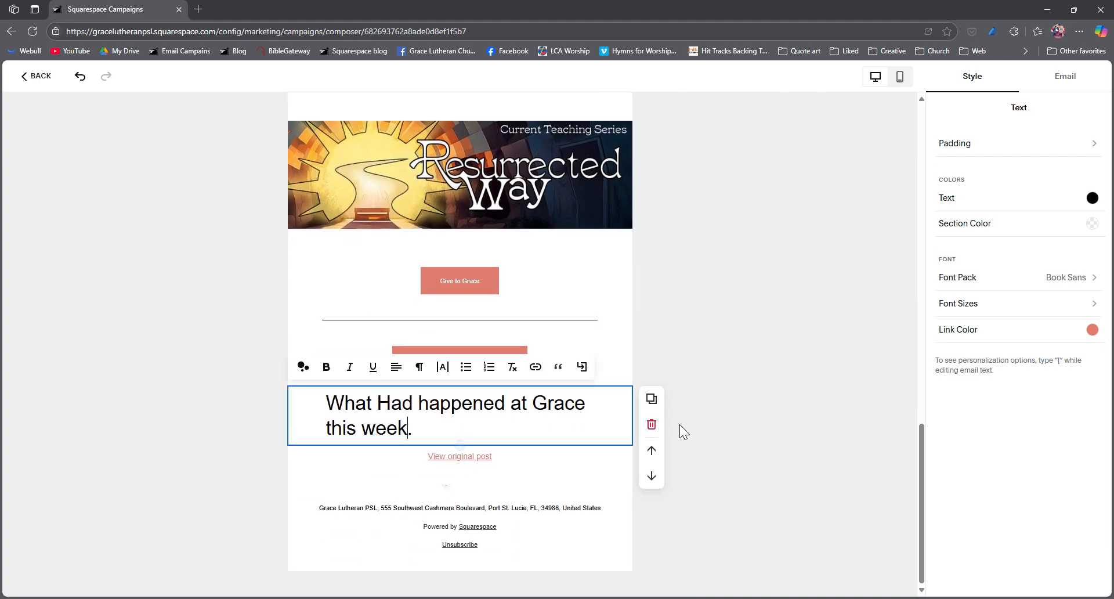
{"action": "left_click", "coordinate": [651, 424]}
Step: Copy the email's heading into the subject line as "[Sunday] Seeing Emmaus- Resurrected Way"
{"action": "scroll", "coordinate": [525, 432], "scroll_direction": "up", "scroll_amount": 3}
{"action": "scroll", "coordinate": [525, 429], "scroll_direction": "up", "scroll_amount": 12}
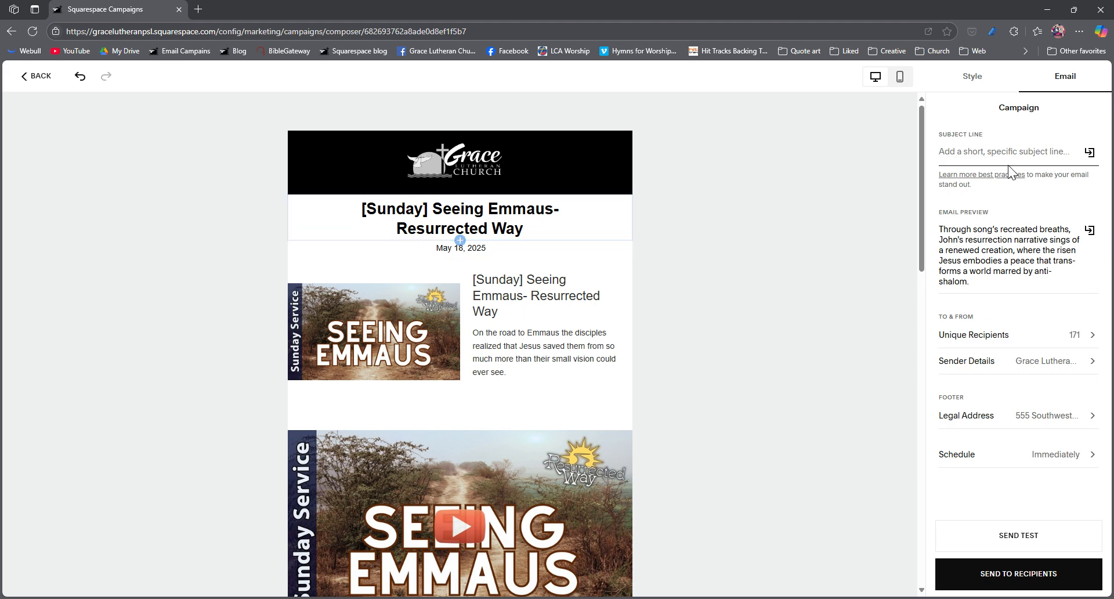
{"action": "left_click", "coordinate": [532, 235]}
{"action": "left_click_drag", "start_coordinate": [532, 235], "coordinate": [360, 213]}
{"action": "key", "text": "ctrl+c"}
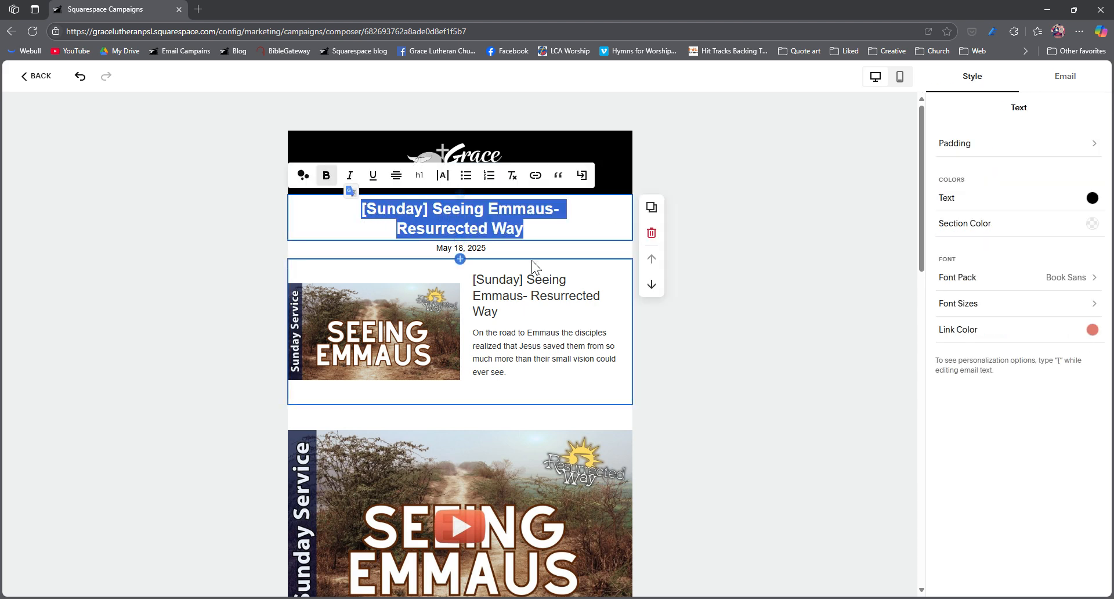
{"action": "left_click", "coordinate": [1106, 90]}
{"action": "left_click", "coordinate": [1053, 157]}
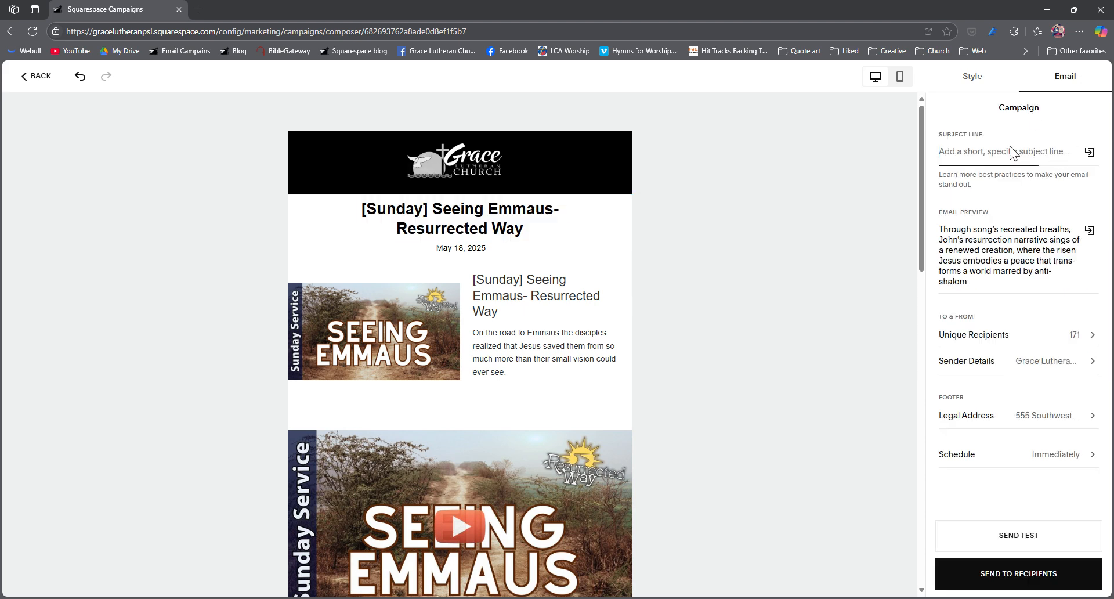
{"action": "key", "text": "ctrl+v"}
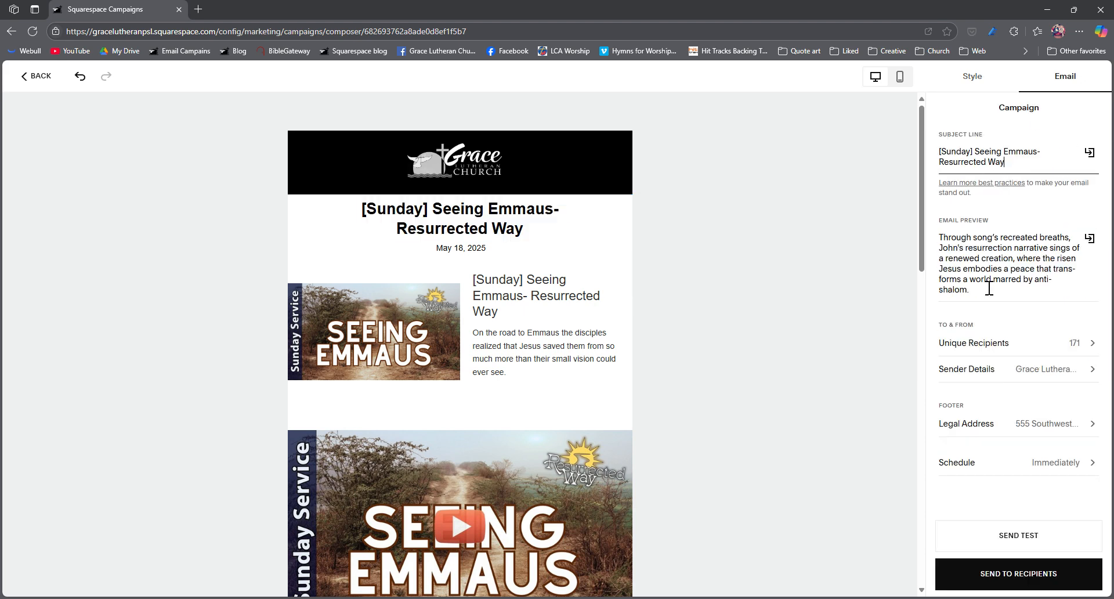
Step: Replace the email preview text with the blog section's excerpt beginning "On the road to Emmaus the disciples realized"
{"action": "left_click", "coordinate": [506, 360]}
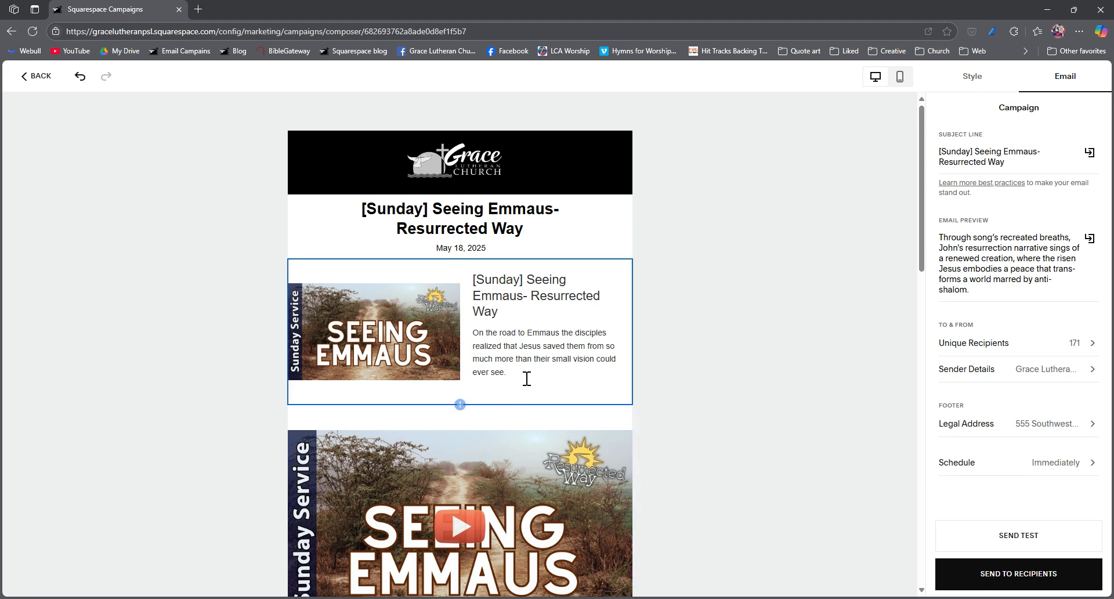
{"action": "left_click", "coordinate": [462, 337]}
{"action": "left_click_drag", "start_coordinate": [504, 374], "coordinate": [465, 338]}
{"action": "key", "text": "ctrl+c"}
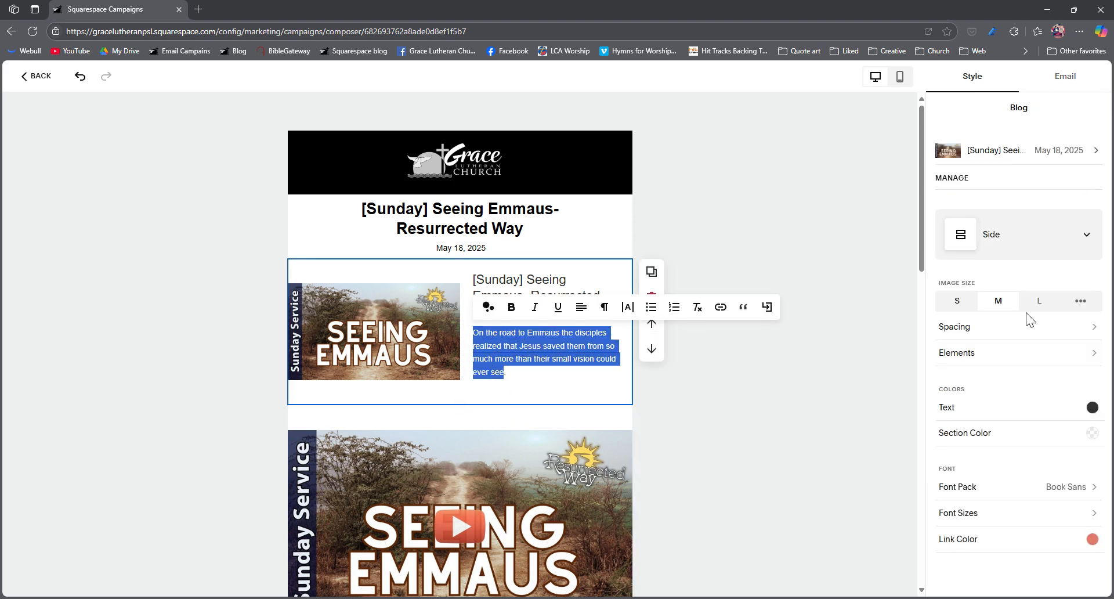
{"action": "left_click", "coordinate": [1083, 83]}
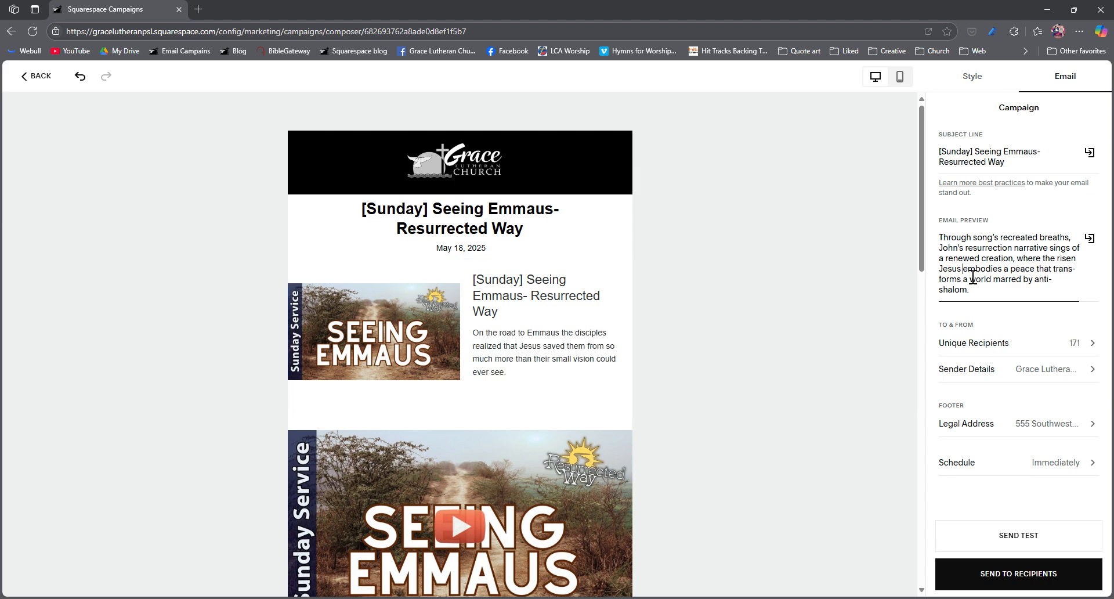
{"action": "left_click_drag", "start_coordinate": [984, 302], "coordinate": [947, 248]}
{"action": "key", "text": "ctrl+v"}
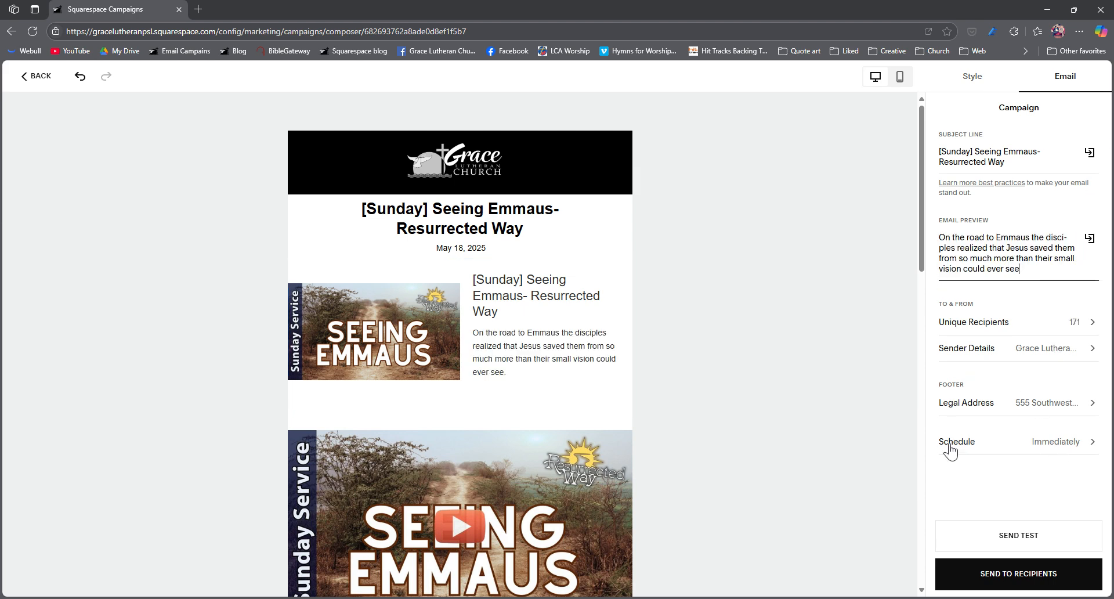
Step: Turn off immediate sending and schedule the campaign for May 18, 2025 at 7:30am
{"action": "left_click", "coordinate": [1027, 442]}
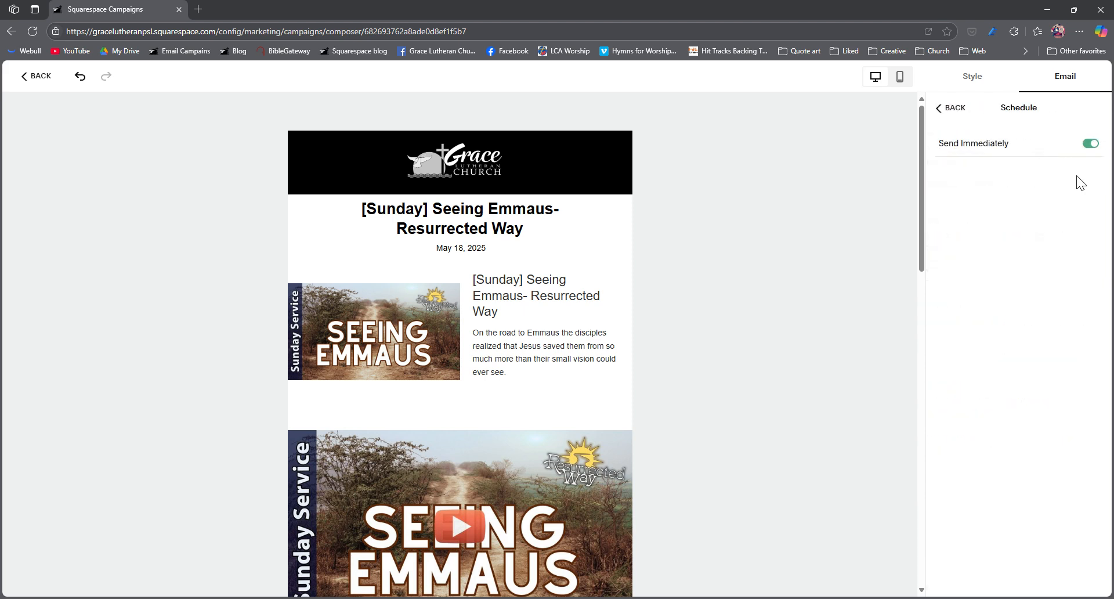
{"action": "left_click", "coordinate": [1090, 144]}
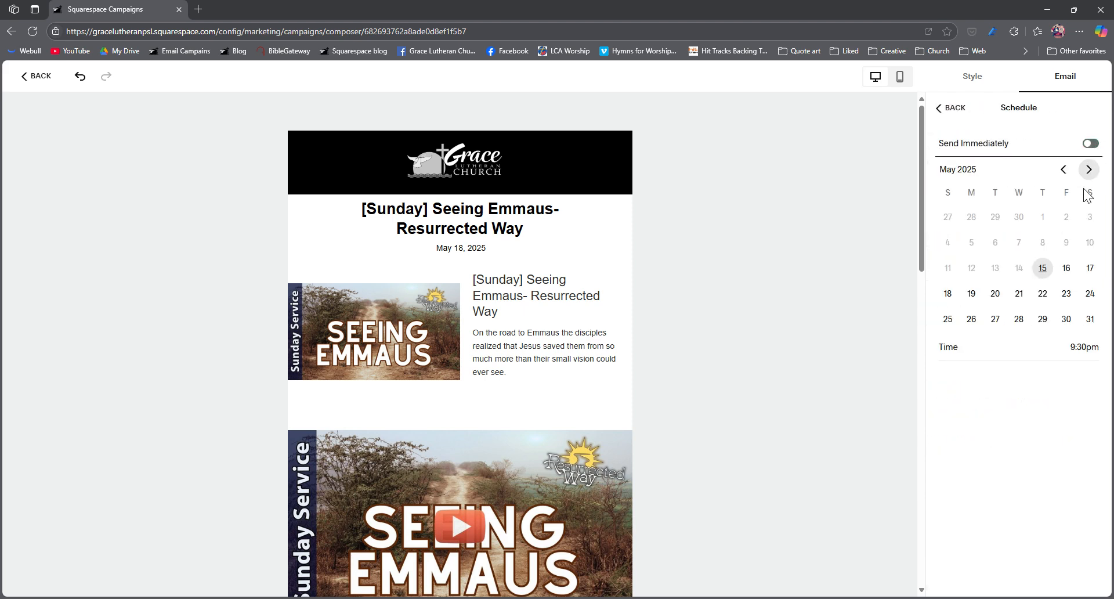
{"action": "left_click", "coordinate": [947, 294]}
{"action": "left_click", "coordinate": [1078, 358]}
{"action": "key", "text": "shift+Right"}
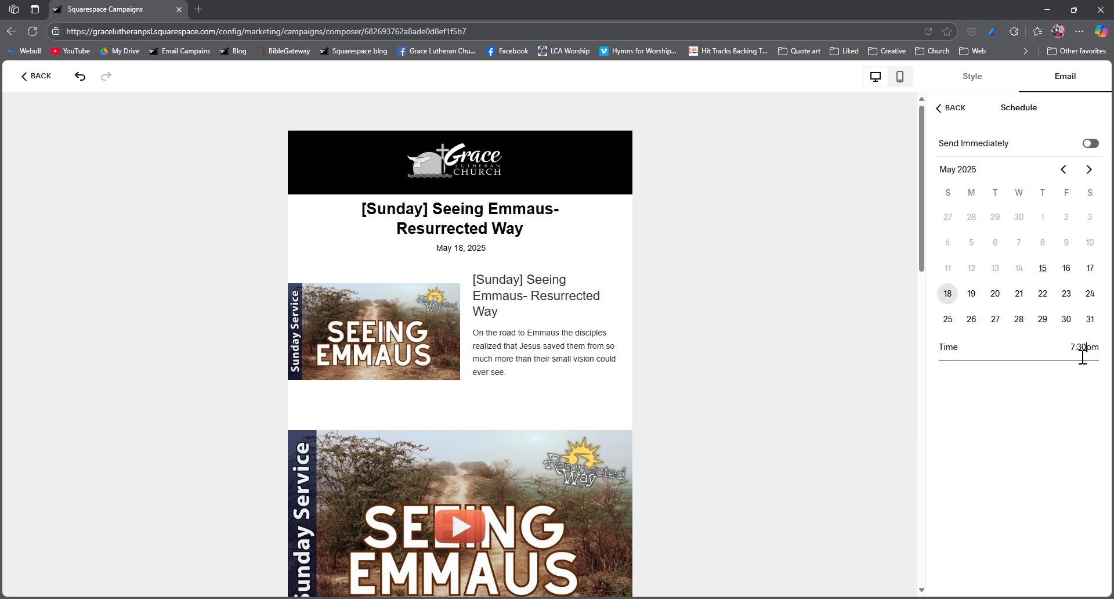
{"action": "type", "text": "a"}
{"action": "left_click", "coordinate": [1087, 388]}
{"action": "left_click", "coordinate": [951, 109]}
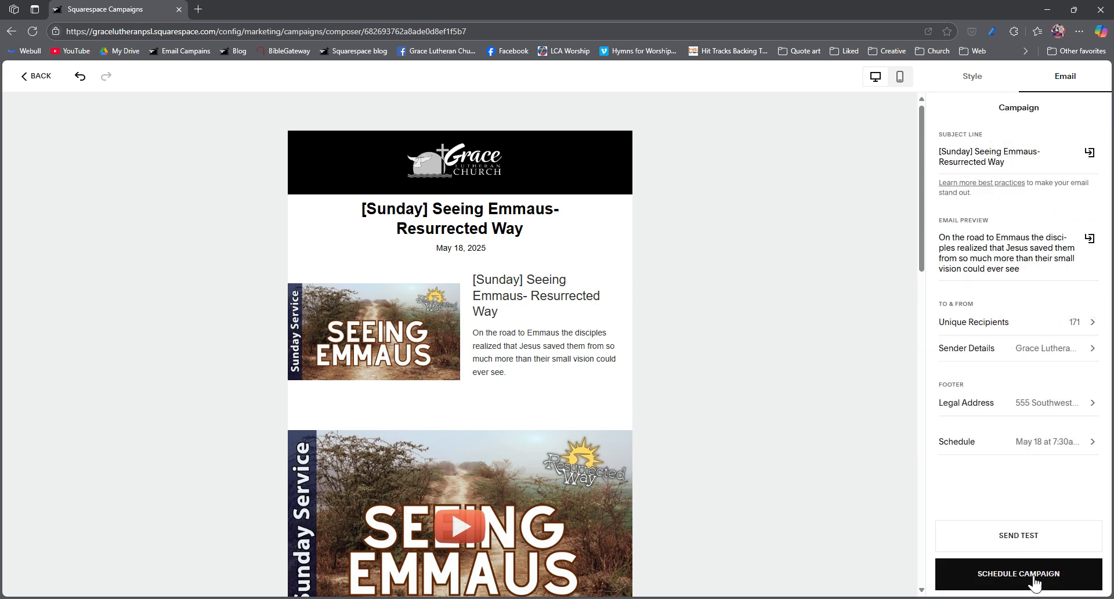
{"action": "left_click", "coordinate": [1018, 575]}
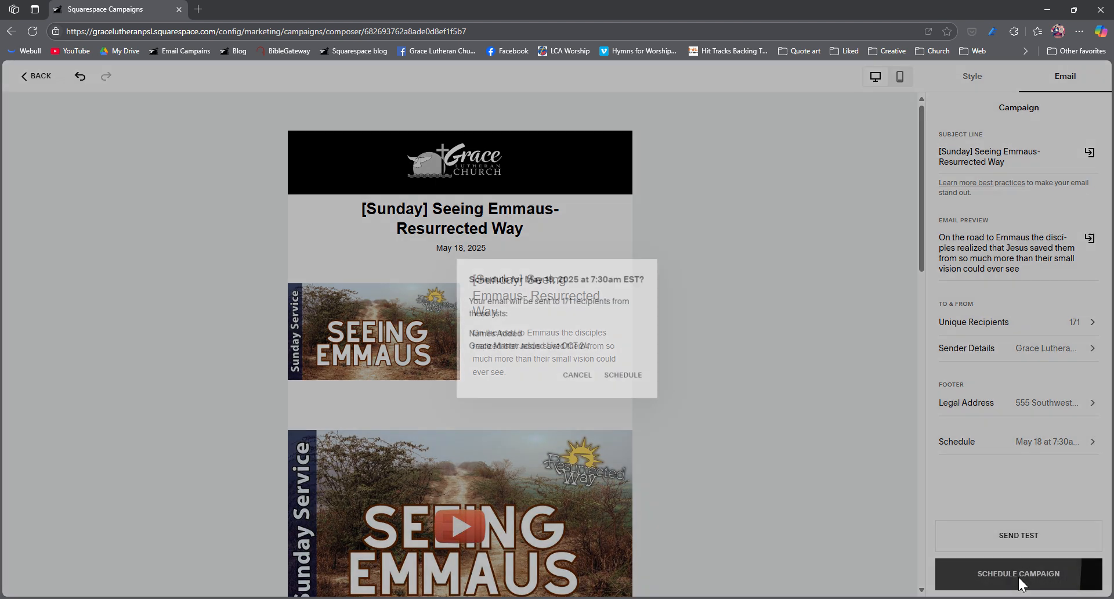
{"action": "left_click", "coordinate": [627, 378]}
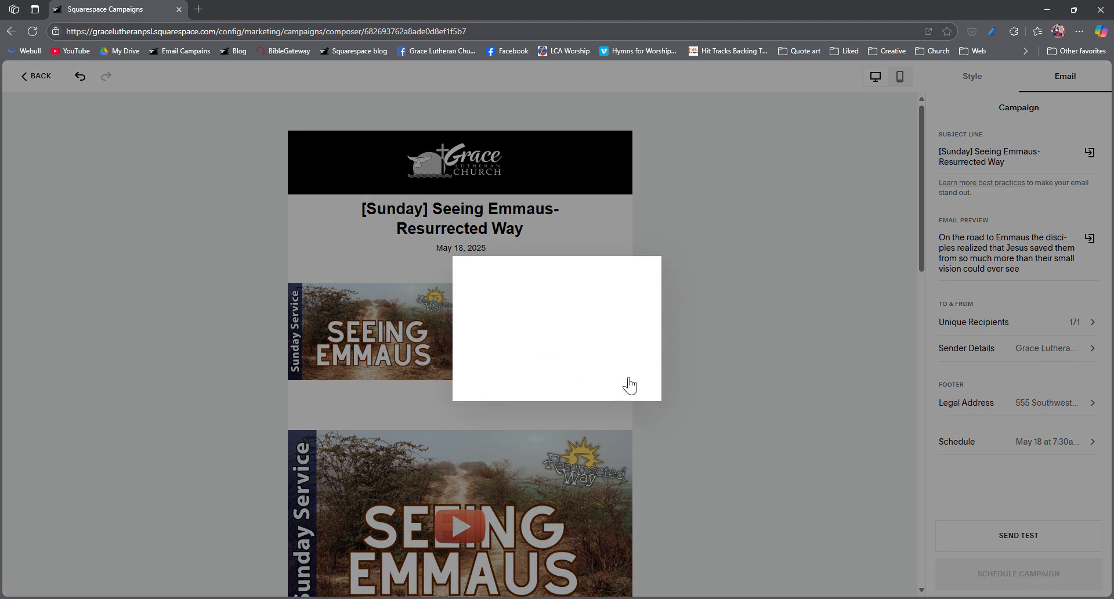